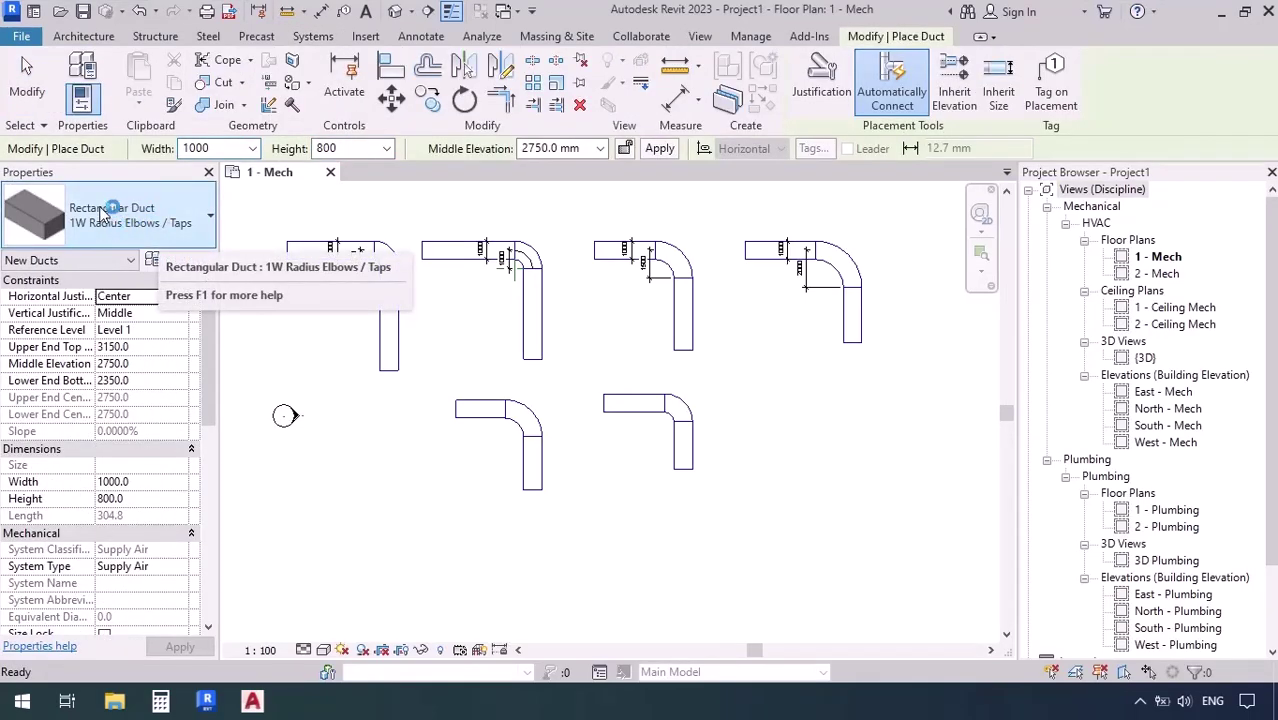
Review the routing preferences of the 1W Radius Elbows / Taps rectangular duct type, especially its transition fittings, without changing them.
left_click(180, 259)
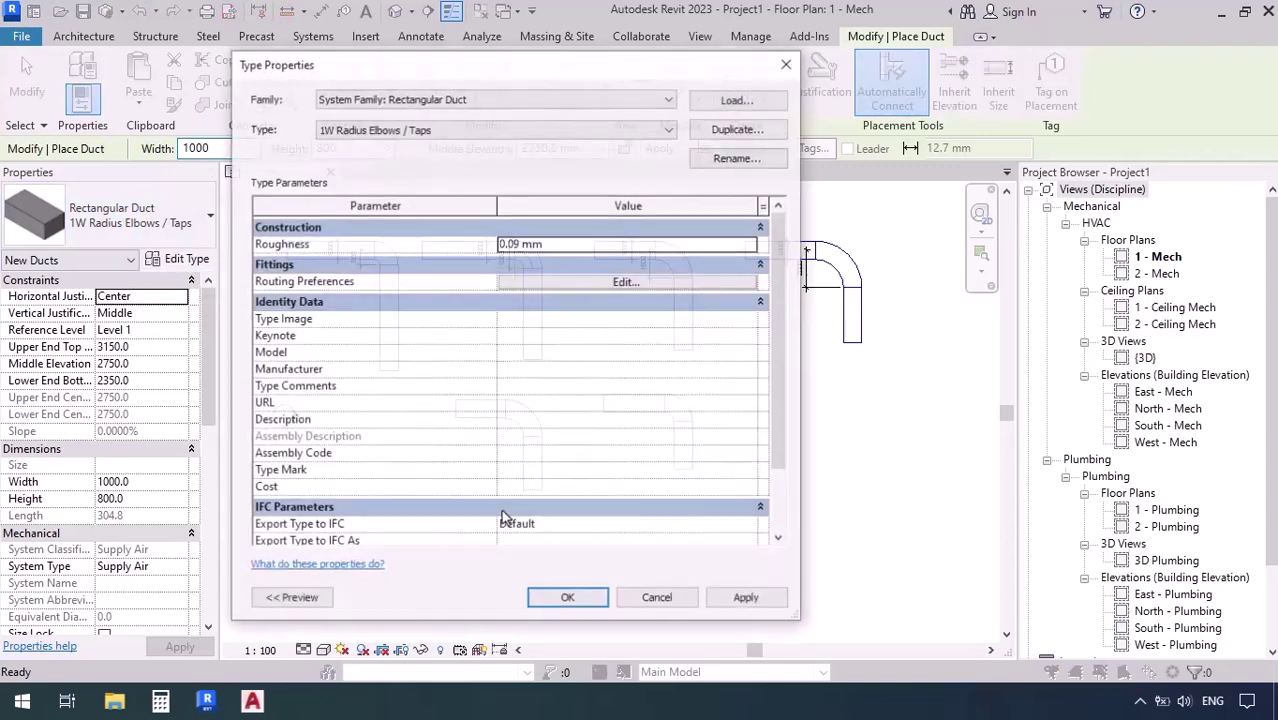
left_click(600, 284)
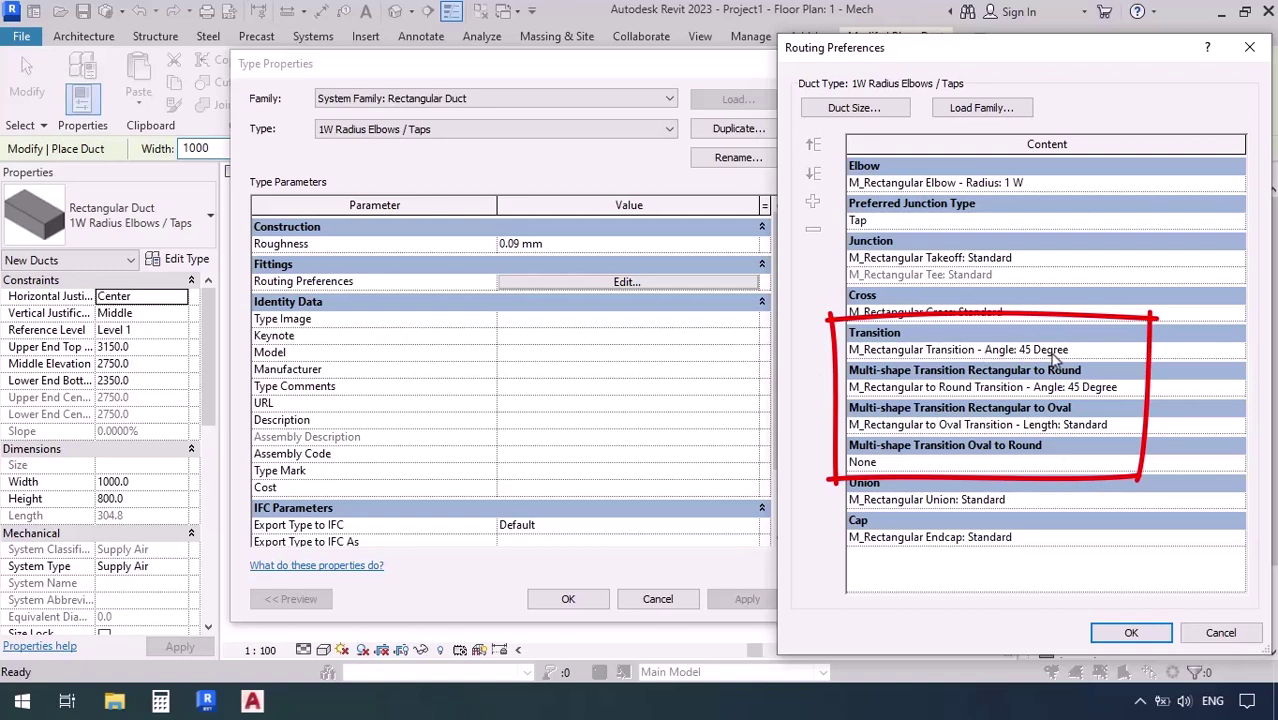
left_click(1221, 632)
left_click(657, 599)
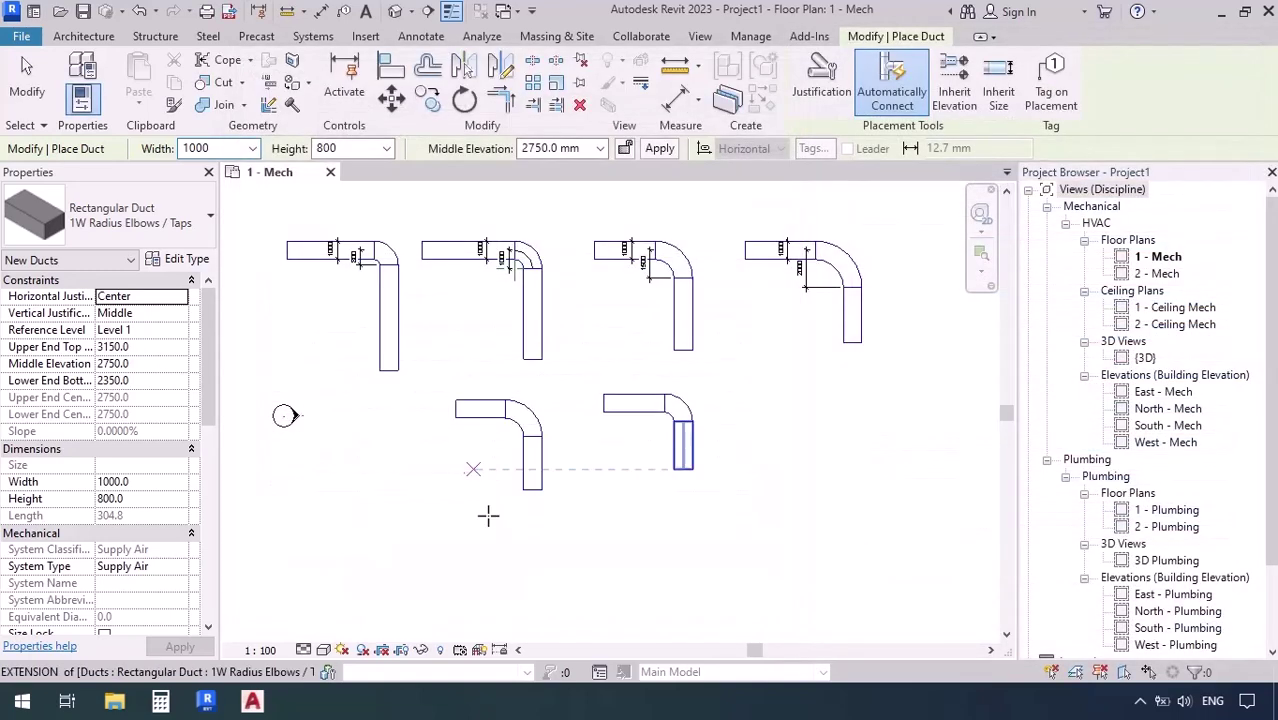
Draw a horizontal 1000 x 800 rectangular duct about 3800 mm long in an empty area of the plan.
middle_click_drag(532, 524, 545, 262)
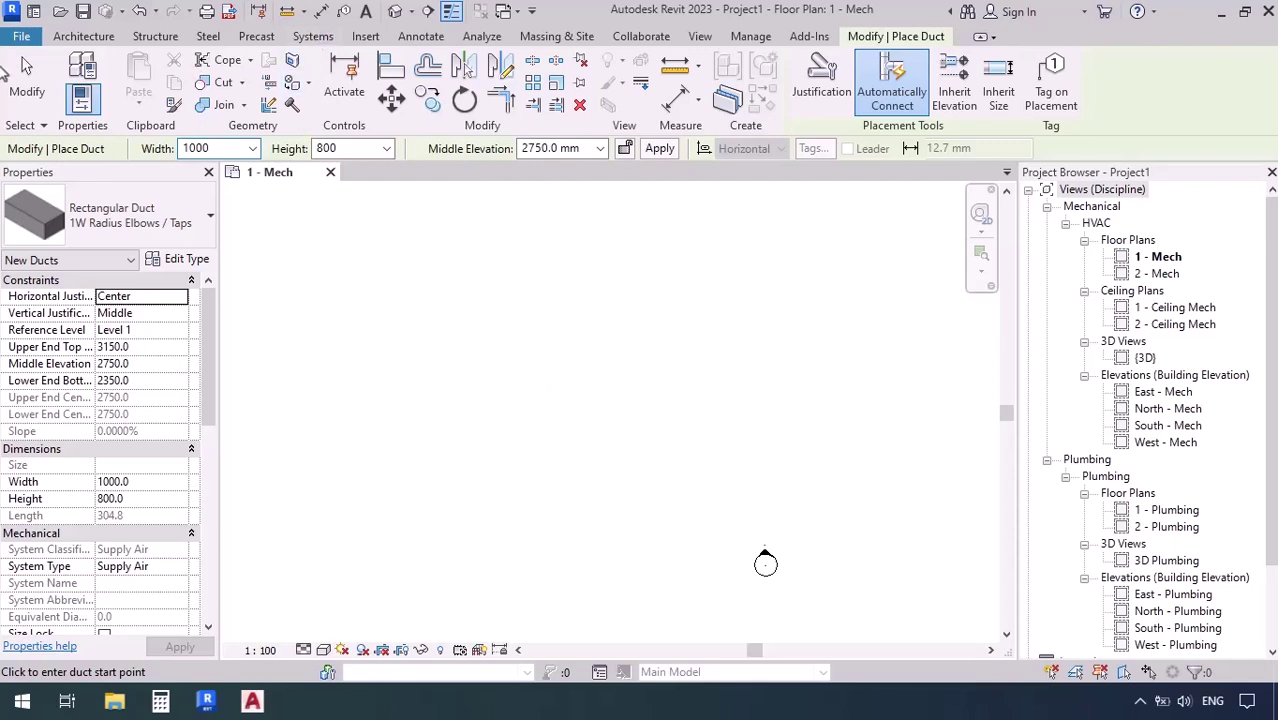
left_click(408, 354)
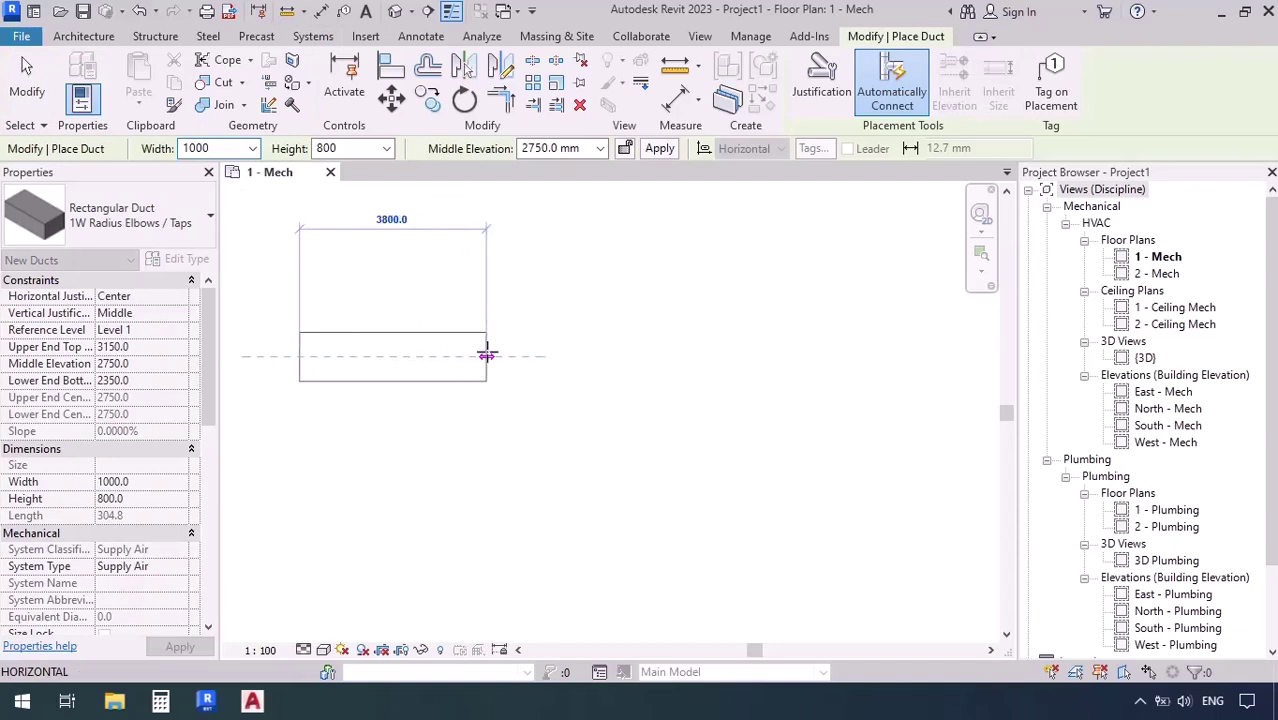
left_click(489, 355)
Continue the duct run horizontally with a width of 800 for about 5200 mm, and finish duct placement.
double_click(228, 146)
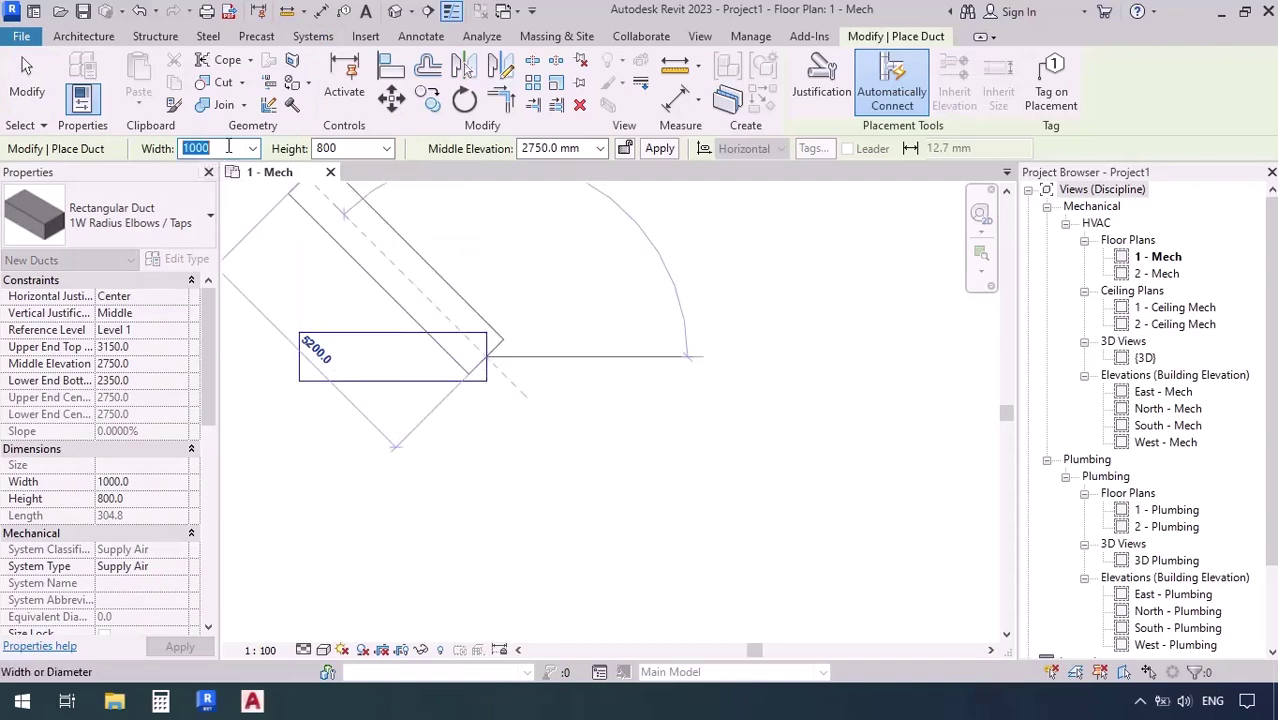
type("800")
key("Return")
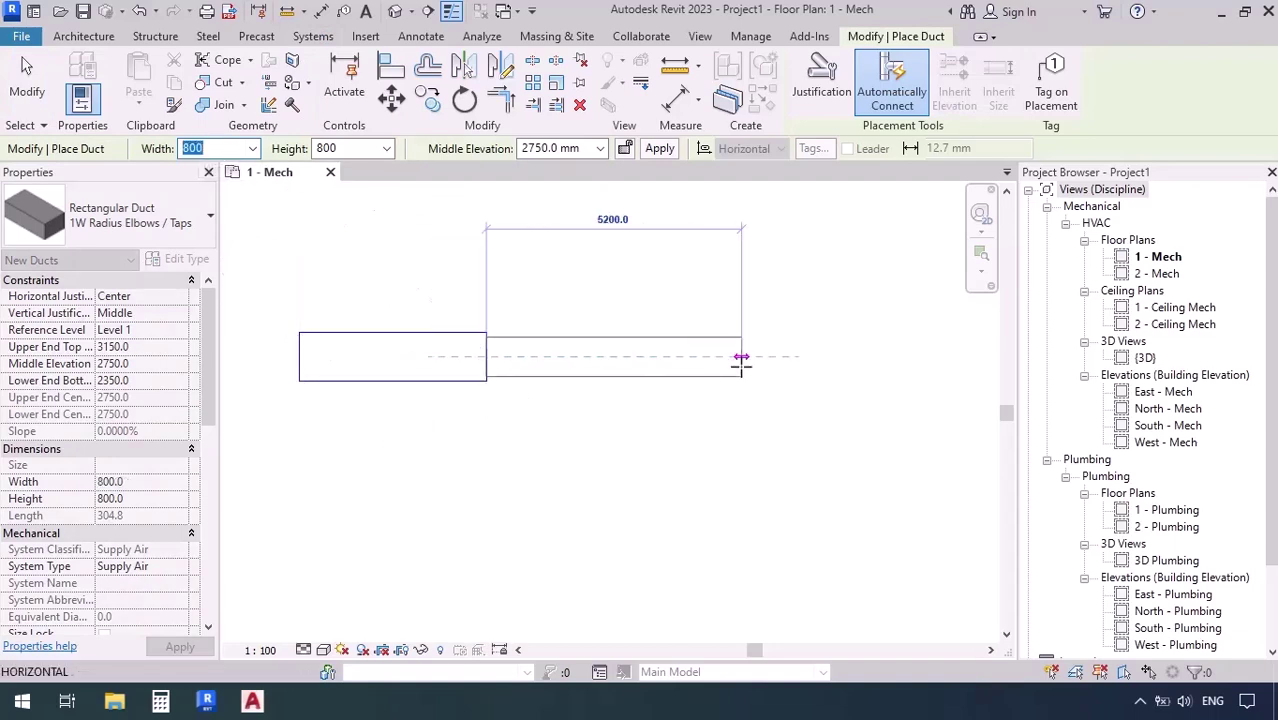
left_click(742, 357)
key("Escape")
key("Escape")
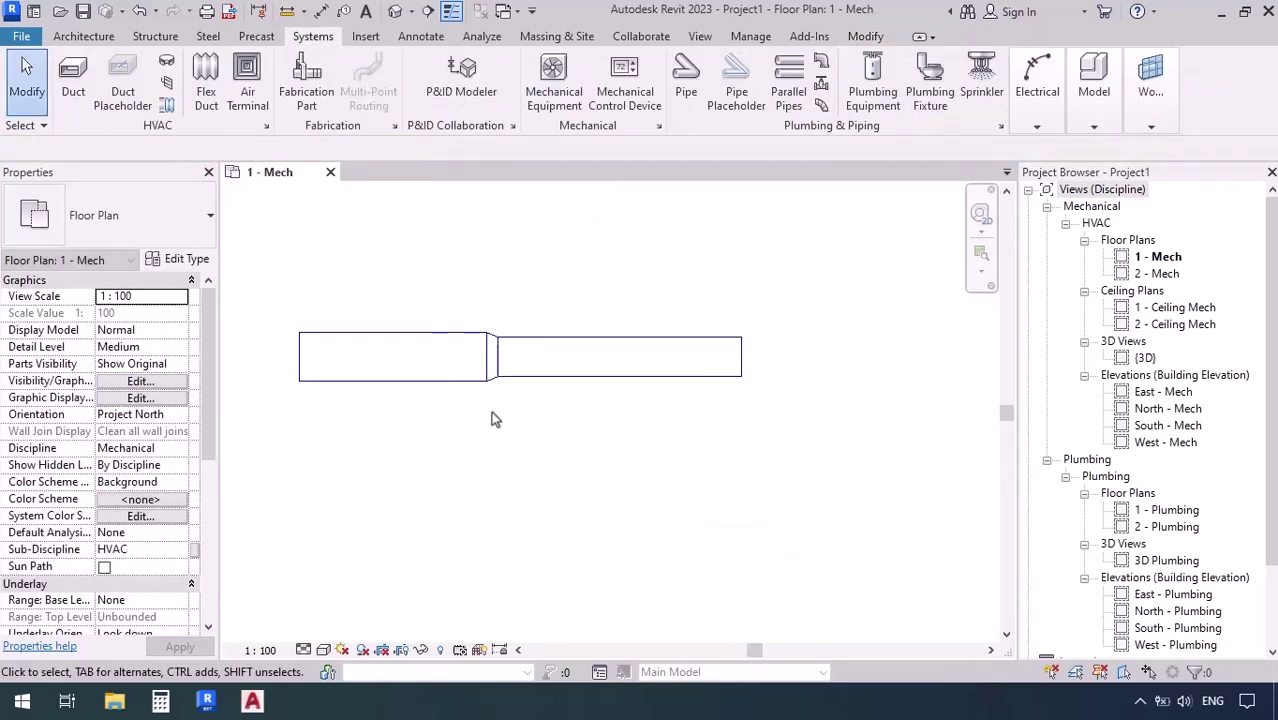
Inspect the angle types available for the transition between the two ducts, leaving its type as is.
scroll(461, 390, "up", 3)
left_click(521, 330)
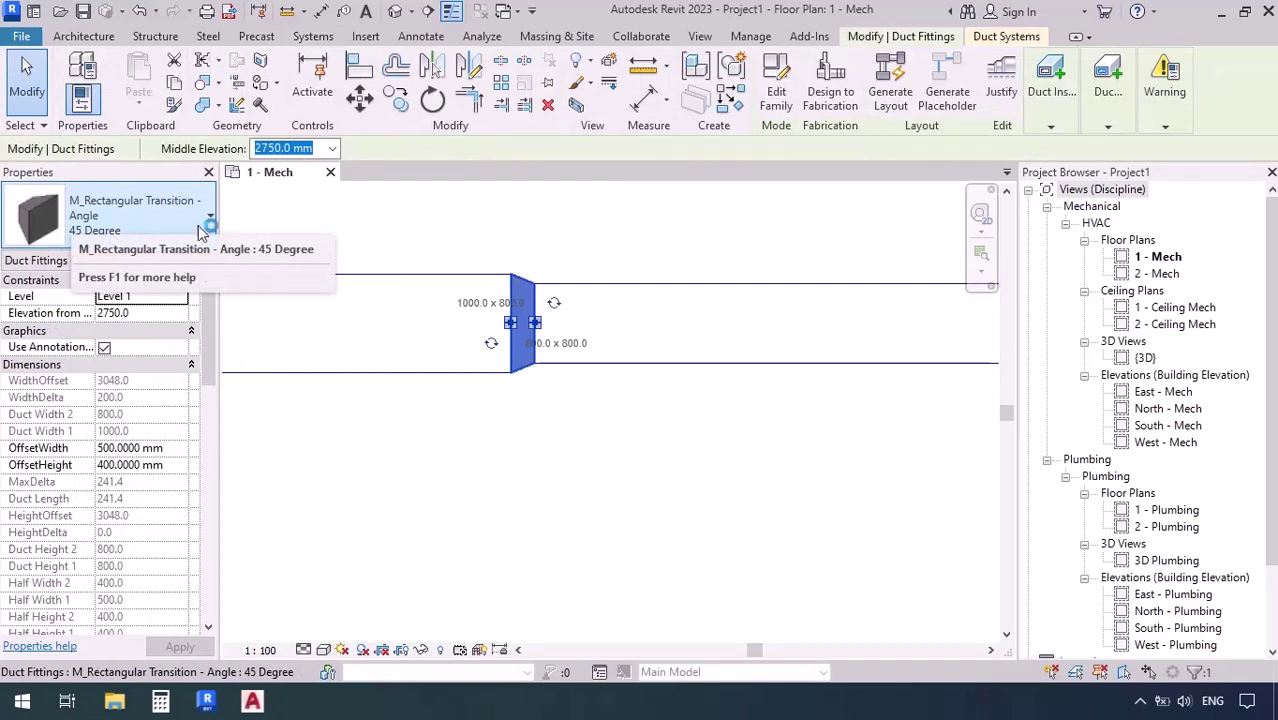
left_click(205, 225)
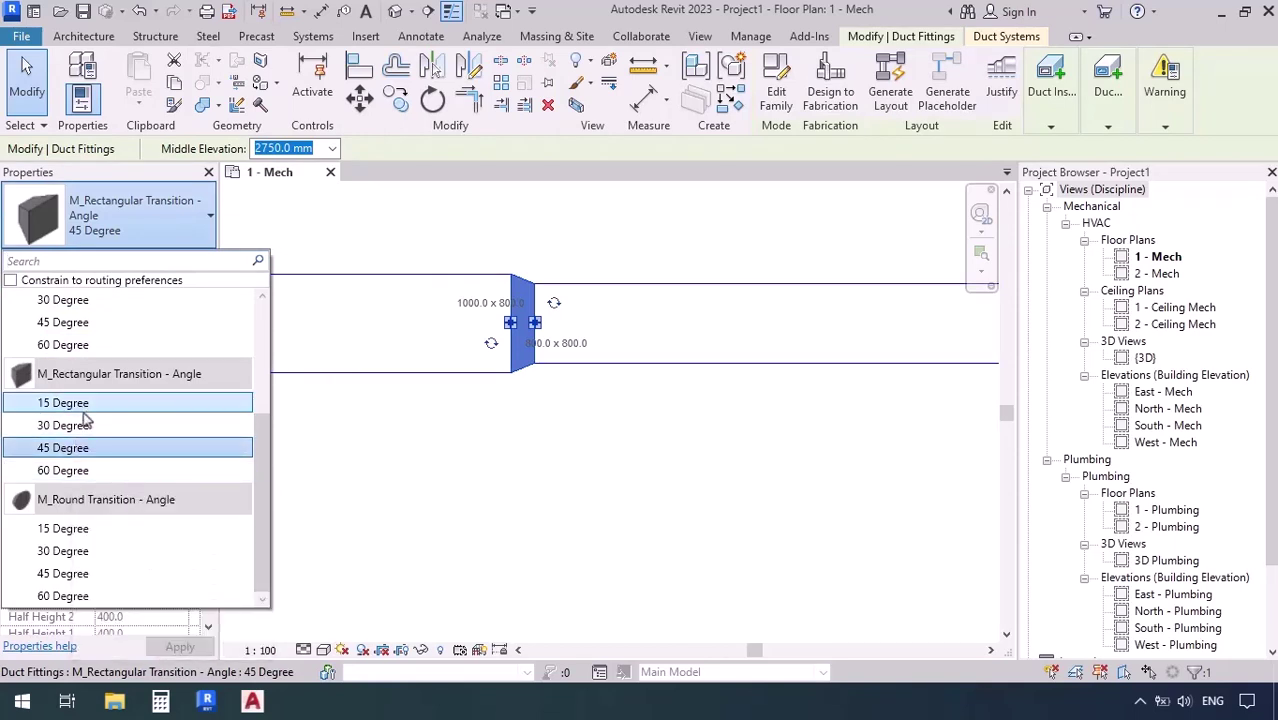
mouse_move(78, 478)
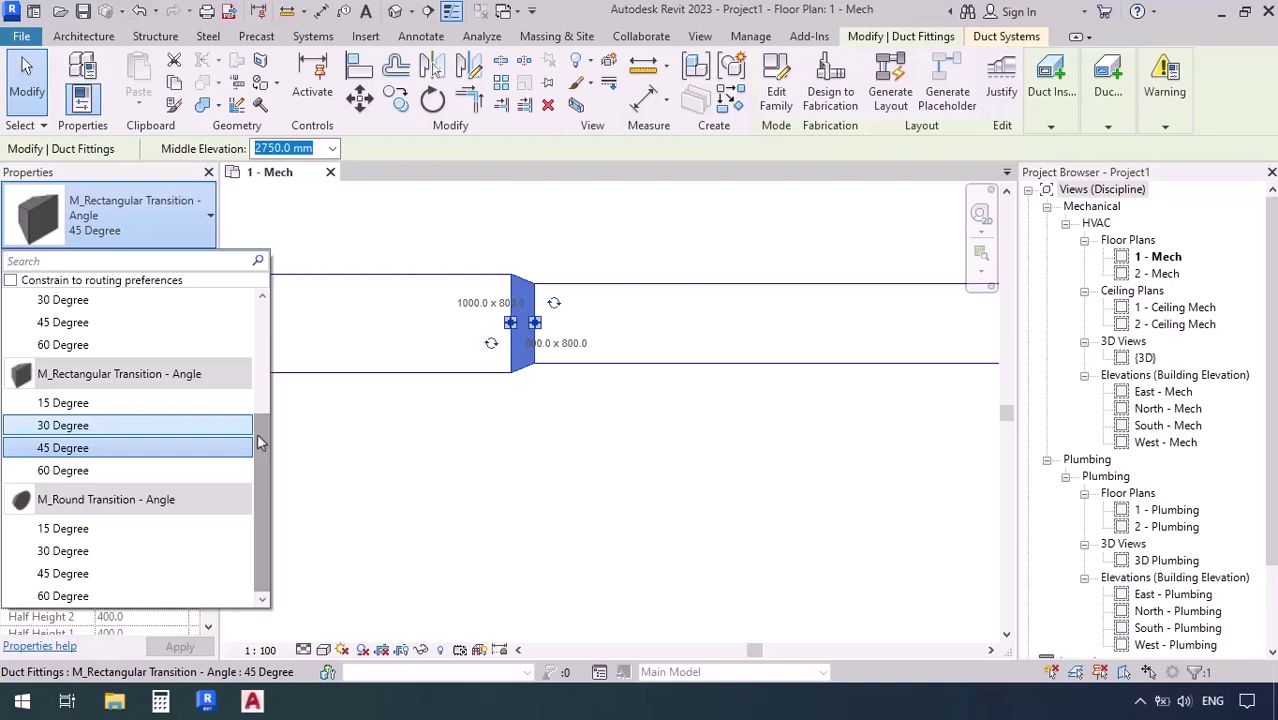
left_click(362, 424)
left_click(374, 448)
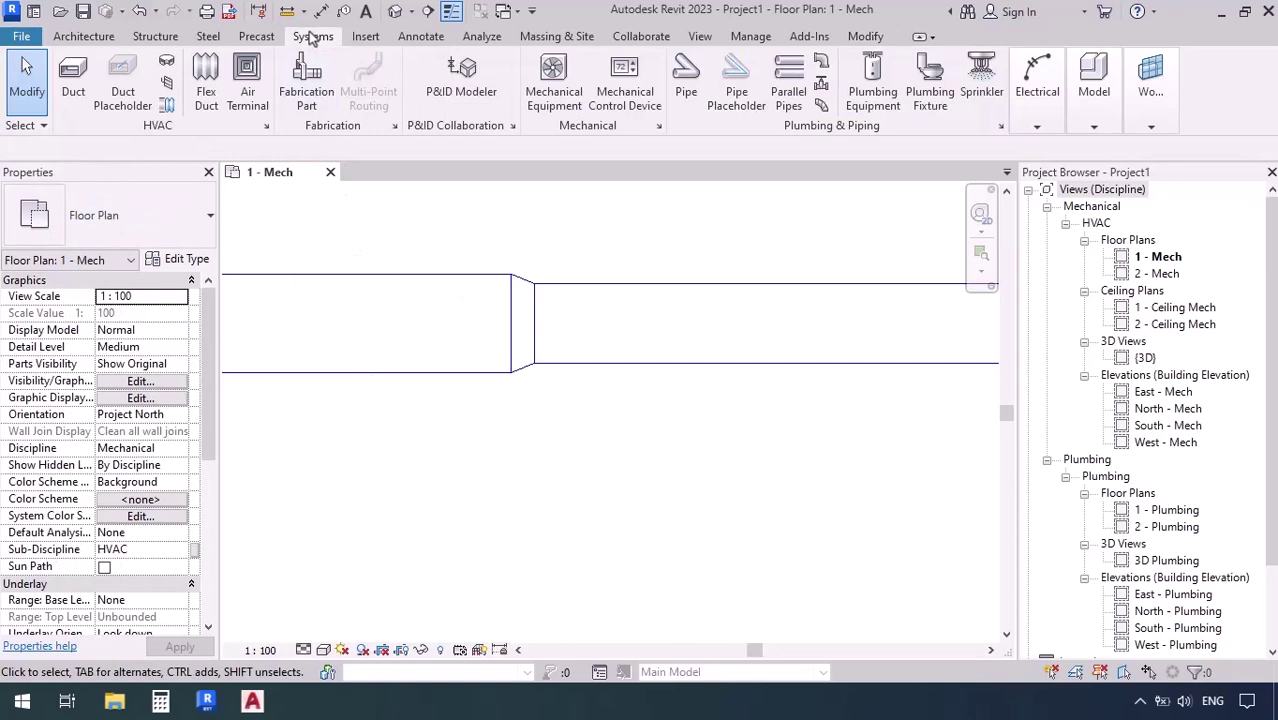
Start placing a duct fitting and choose the 15 Degree type of M_Rectangular Transition - Angle, searching for "transition".
left_click(167, 78)
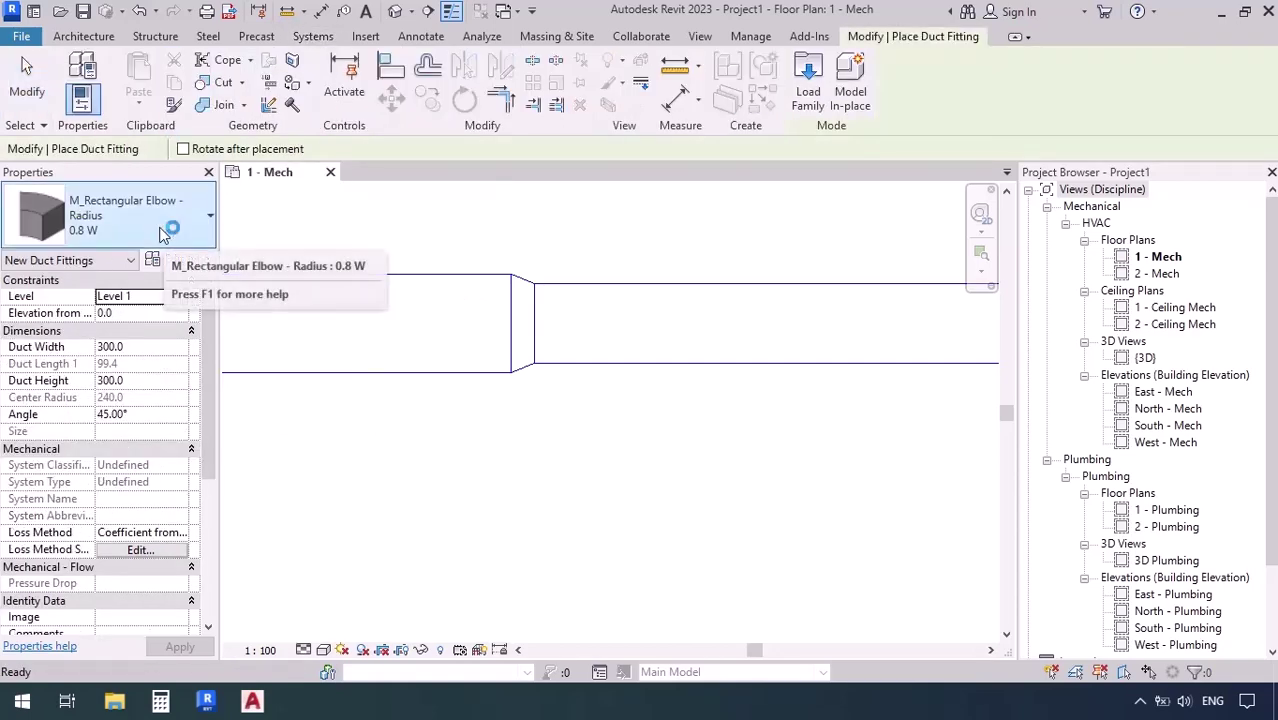
left_click(160, 232)
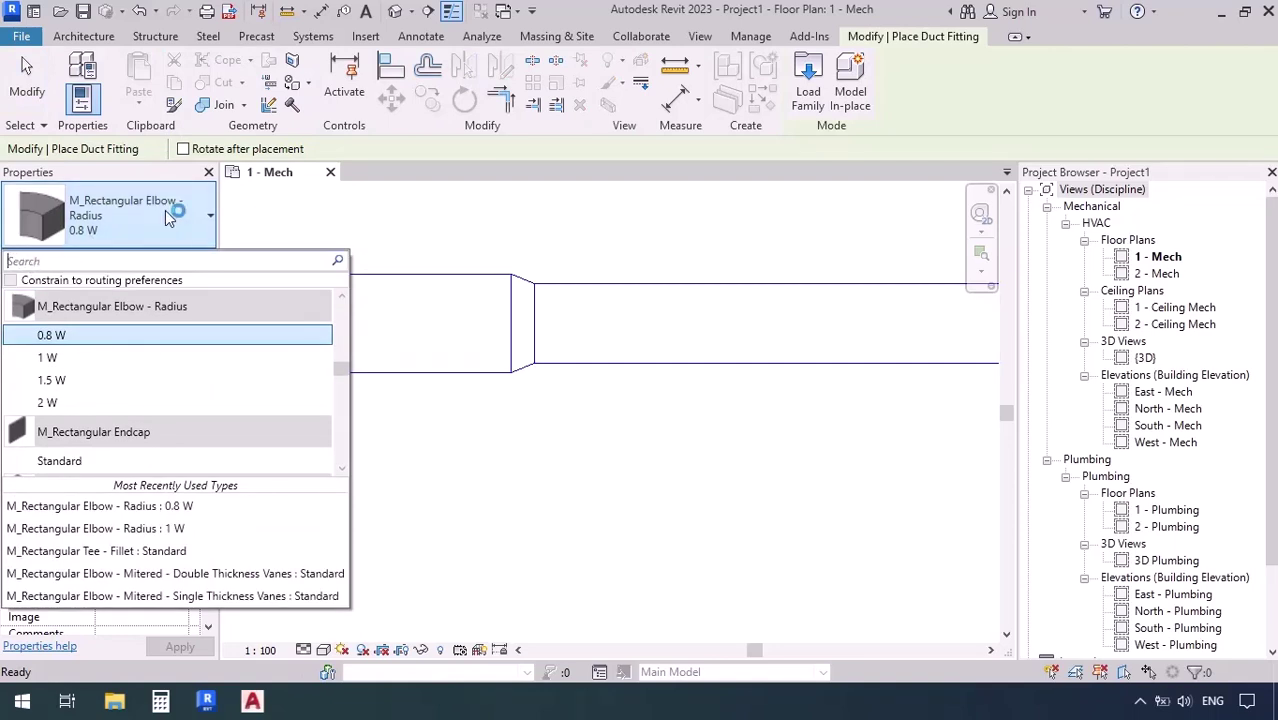
type("tran")
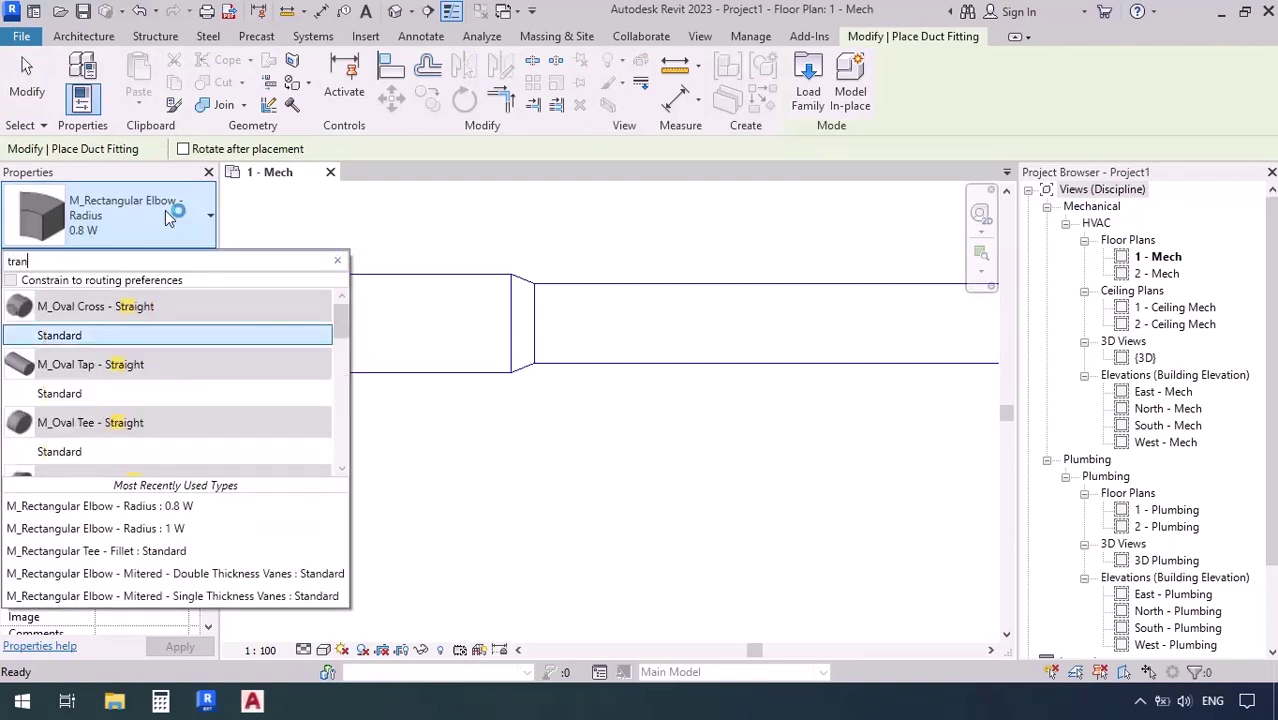
type("sition")
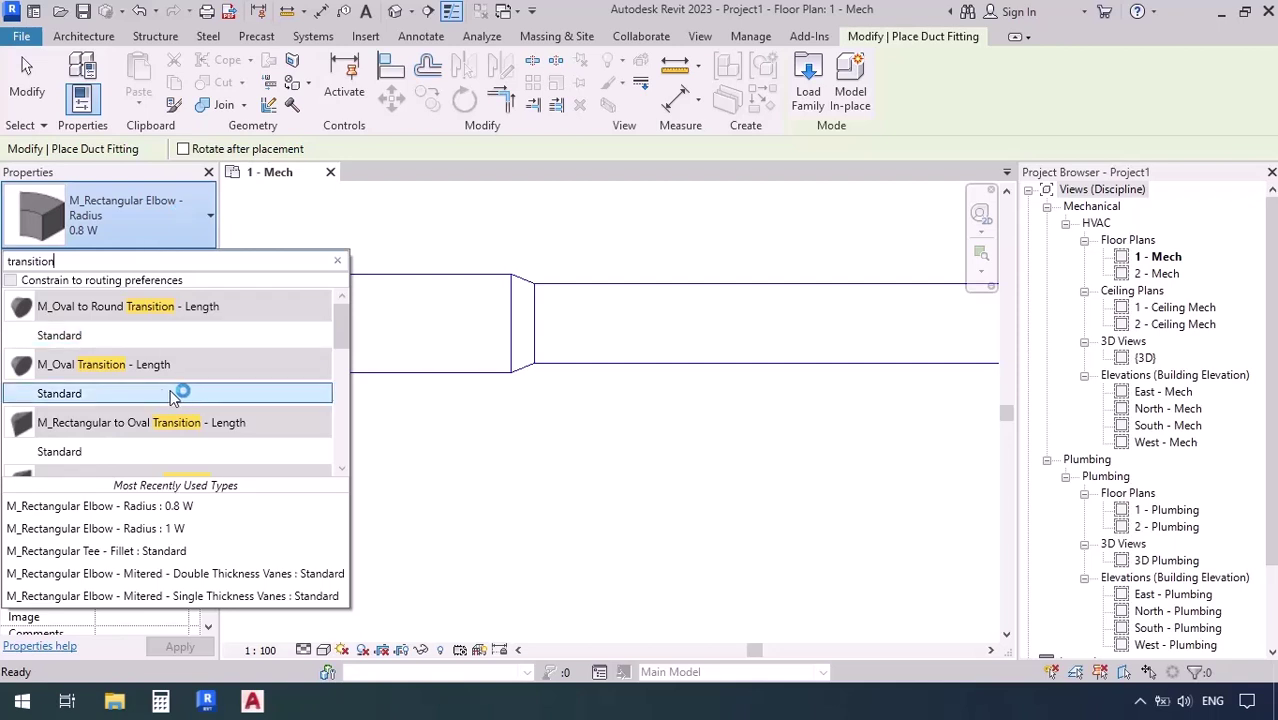
scroll(150, 420, "down", 6)
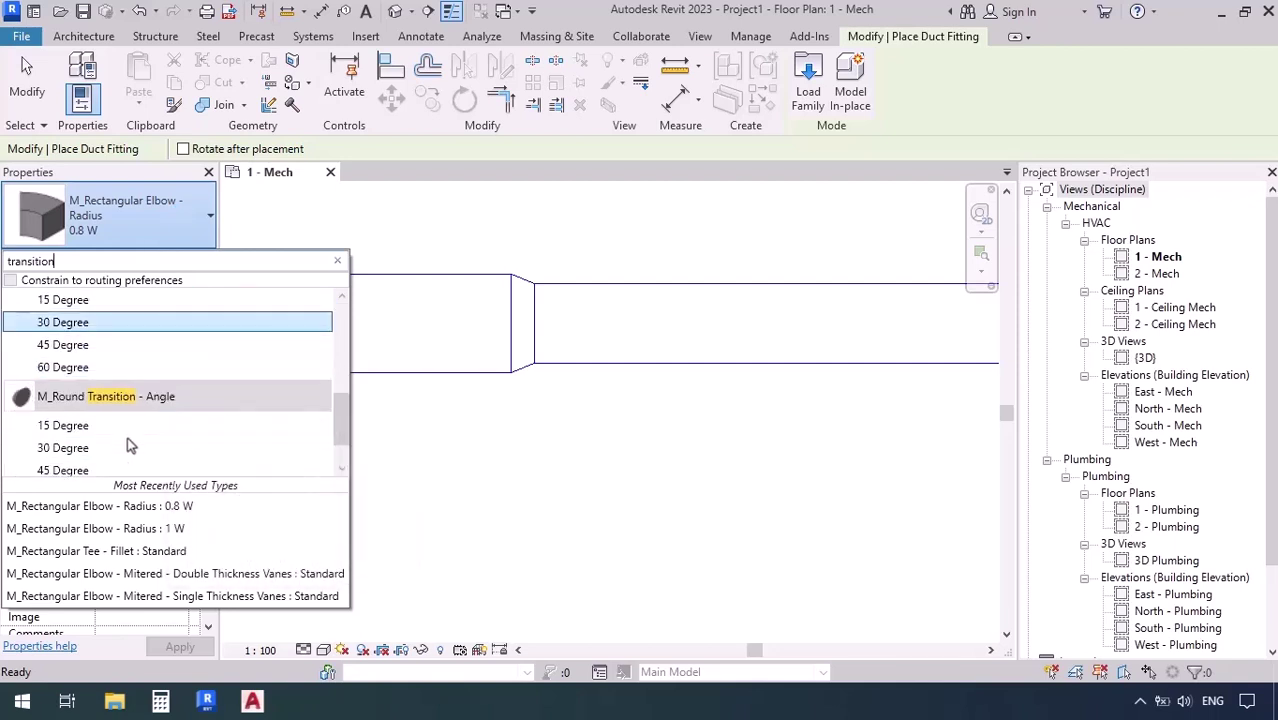
scroll(160, 390, "up", 3)
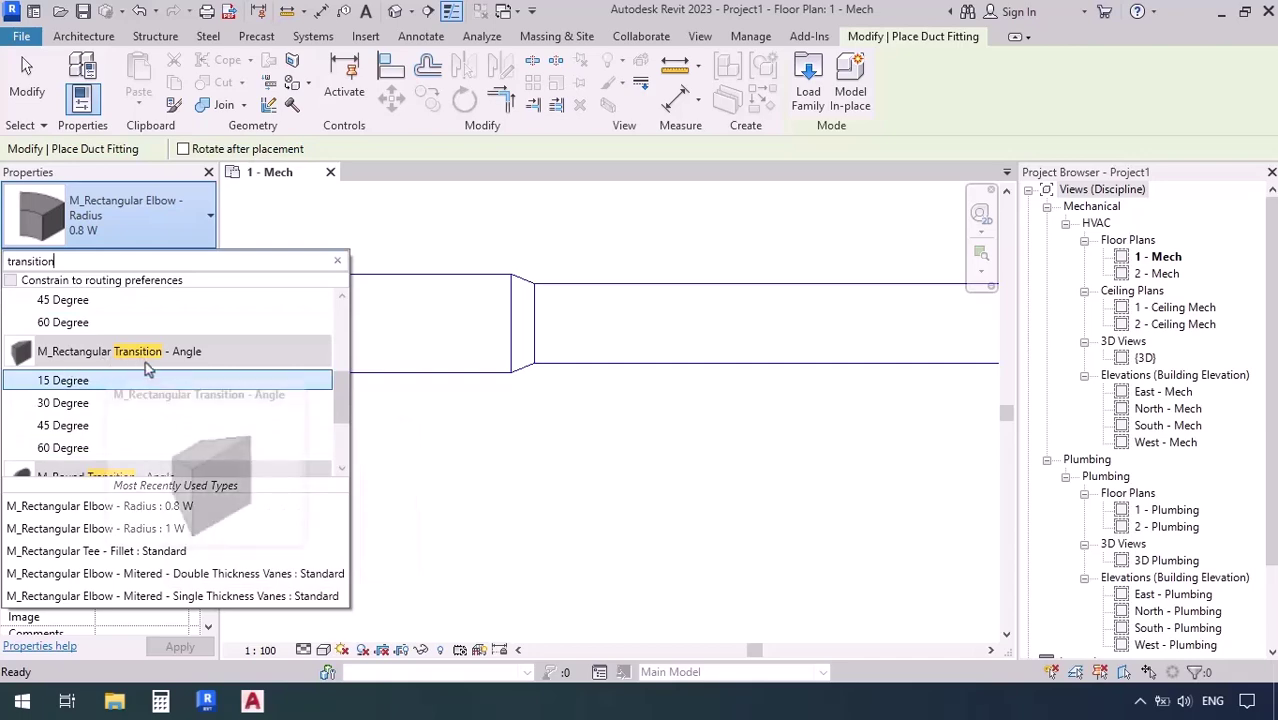
left_click(82, 381)
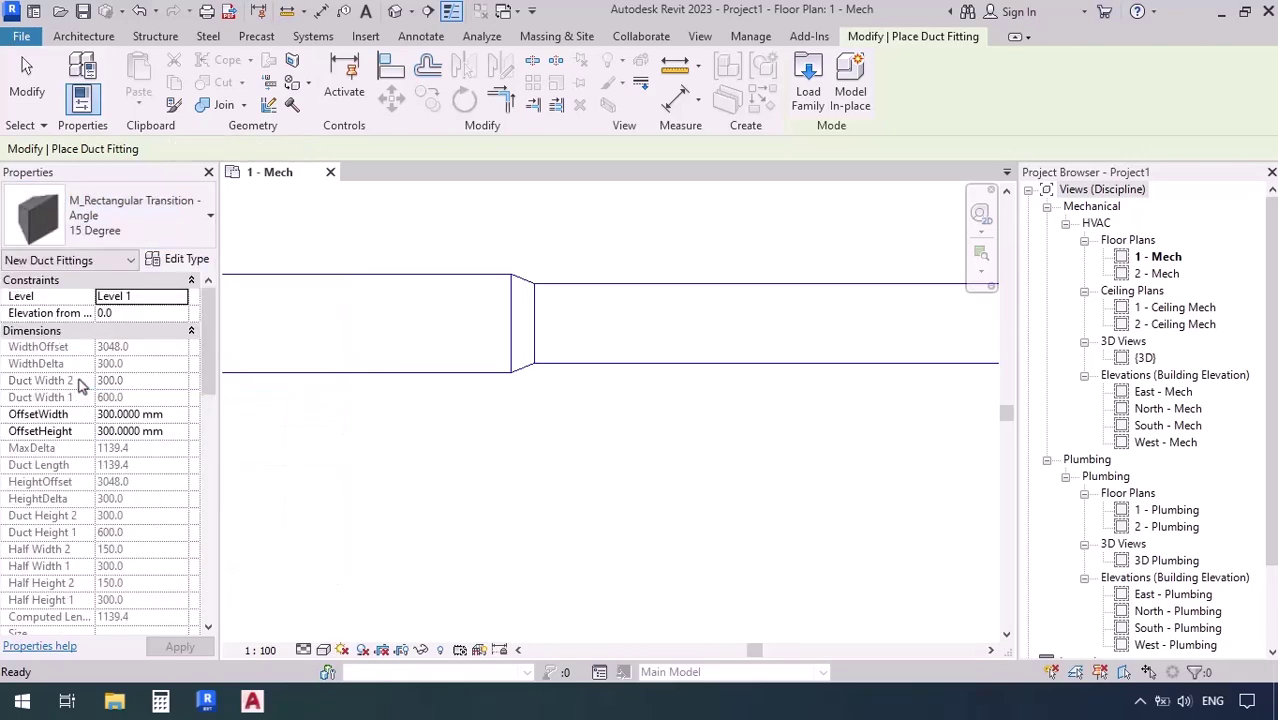
Duplicate the 15 Degree transition type under the name "20 Degree".
left_click(184, 264)
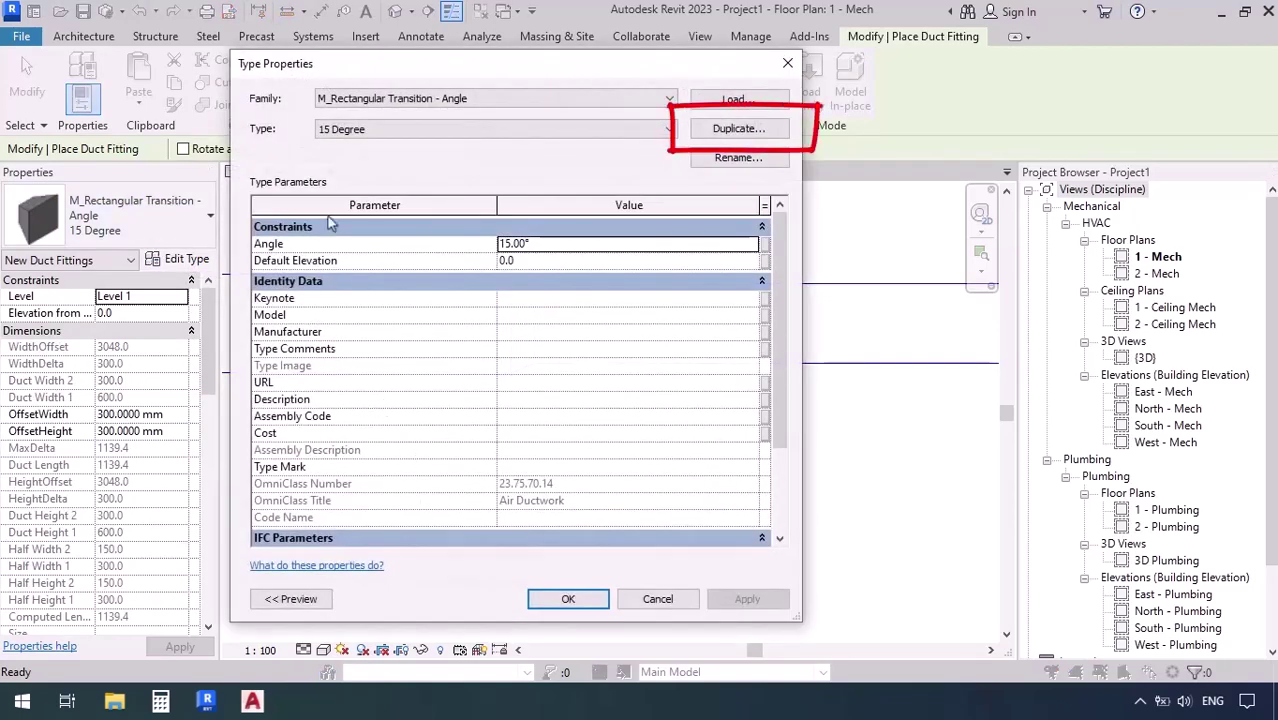
left_click(760, 132)
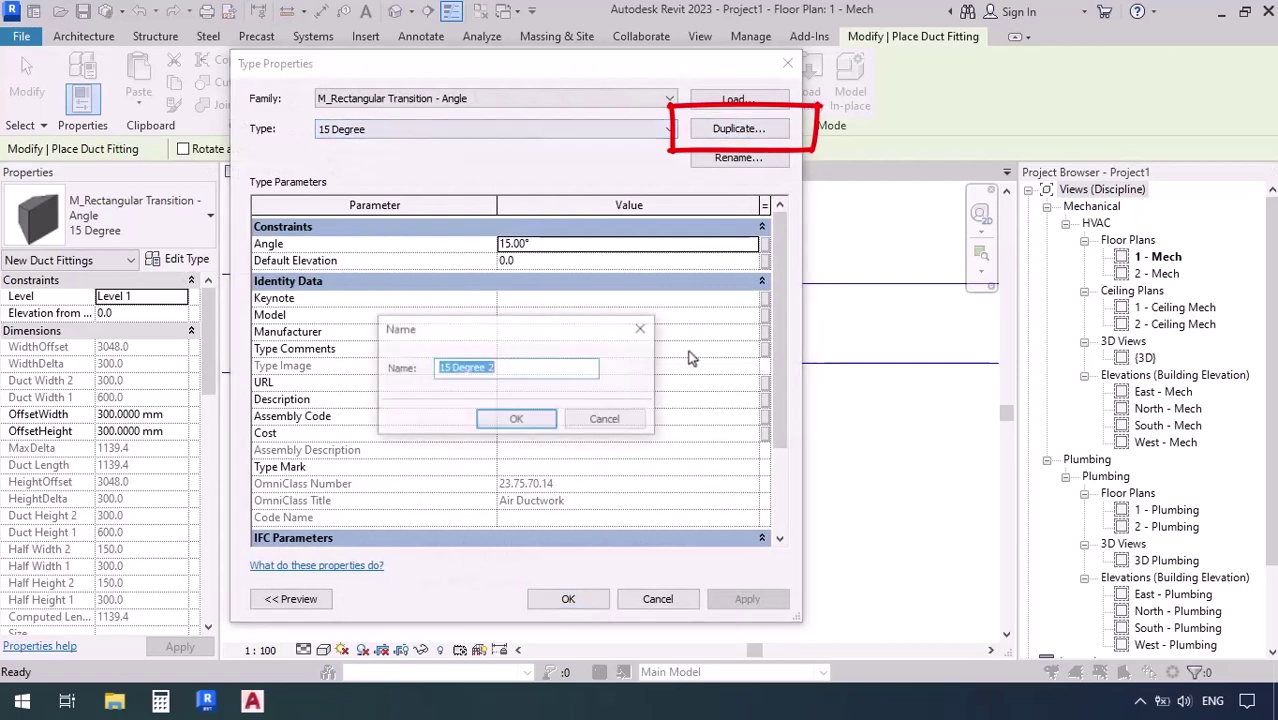
key("End")
key("BackSpace")
key("BackSpace")
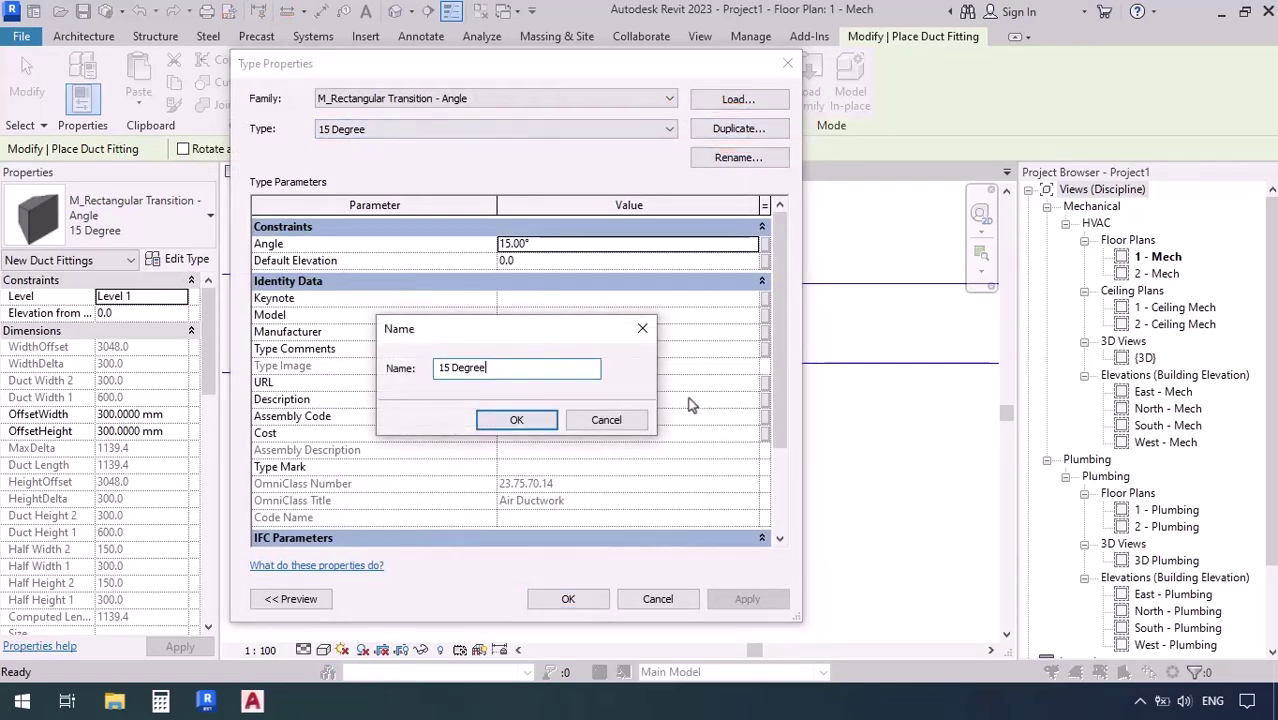
key("Home")
key("Delete")
key("Delete")
key("Delete")
type("20")
left_click(508, 420)
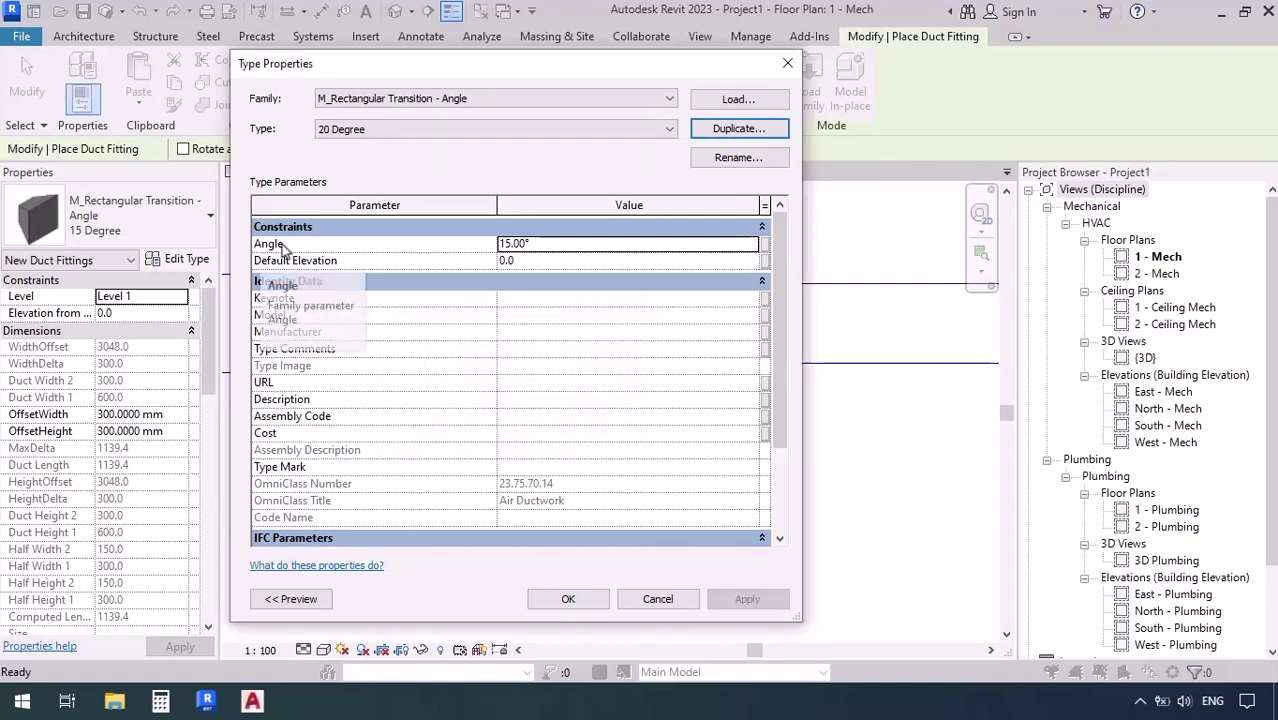
Set the Angle of the 20 Degree transition type to 20 and apply the type properties.
left_click(559, 248)
type("20")
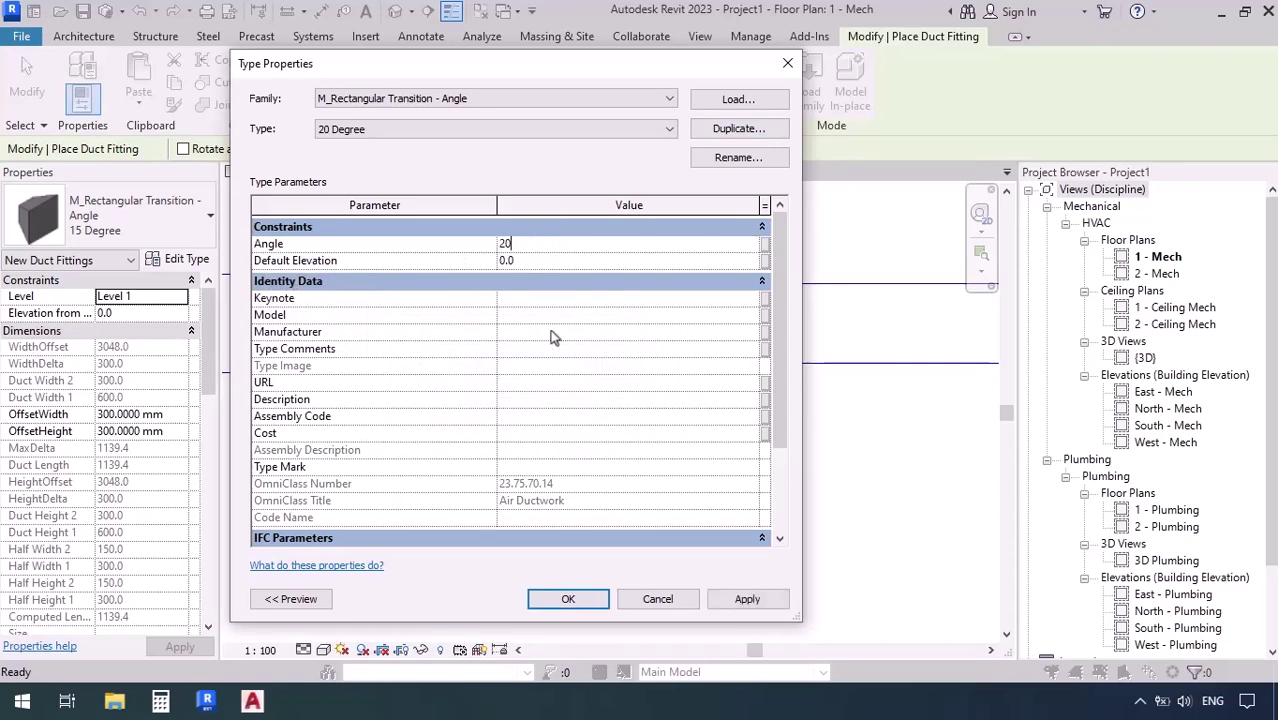
left_click(568, 603)
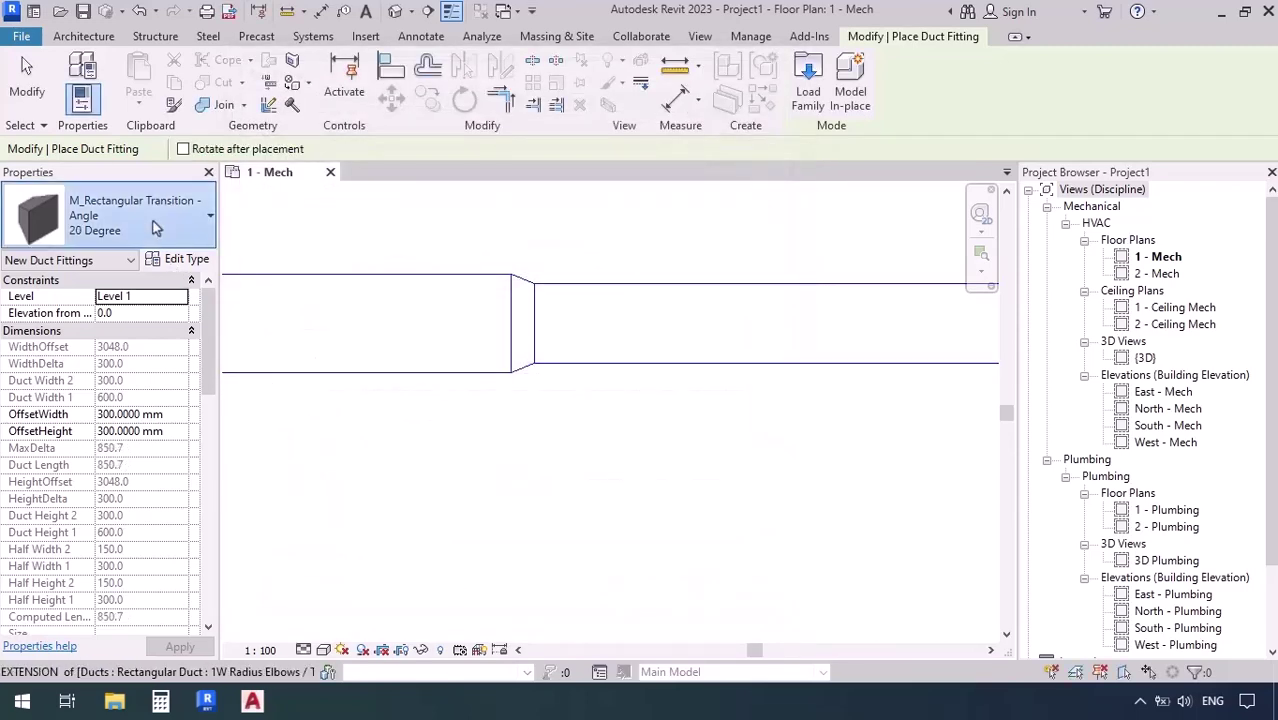
Check the rectangular transition types for the new 20 Degree entry, and leave fitting placement without placing anything.
left_click(155, 228)
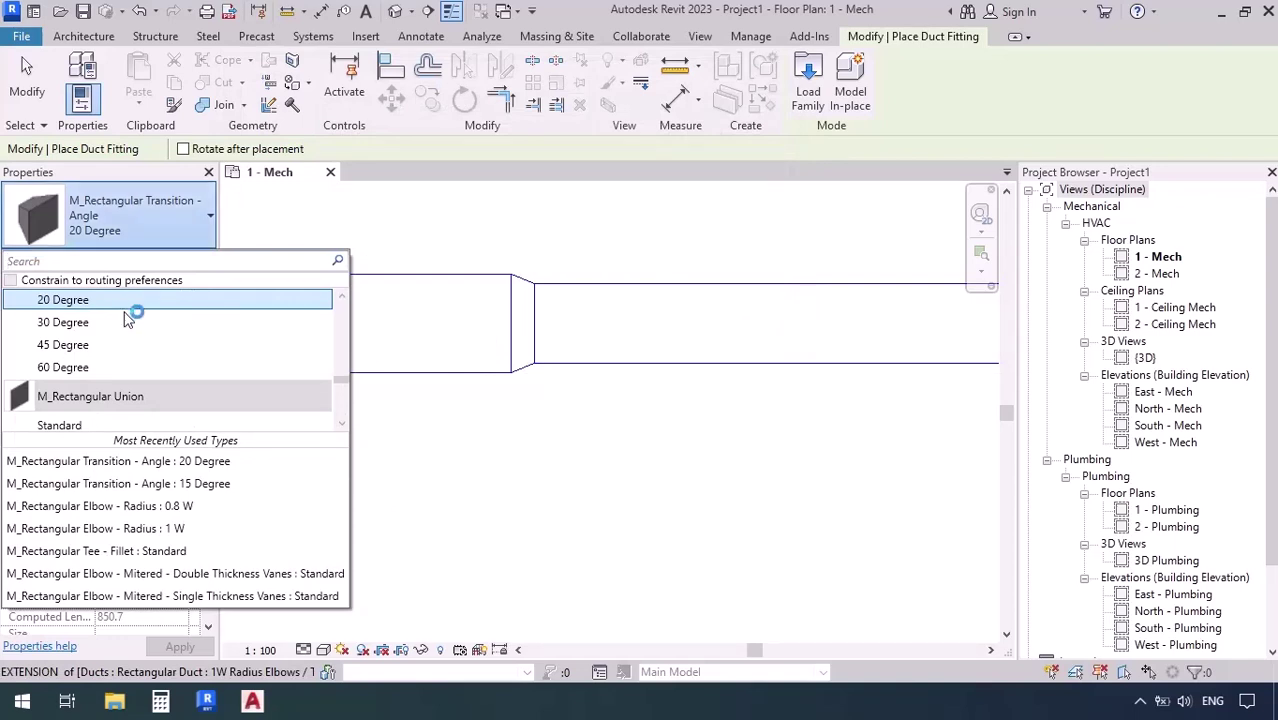
scroll(115, 335, "up", 1)
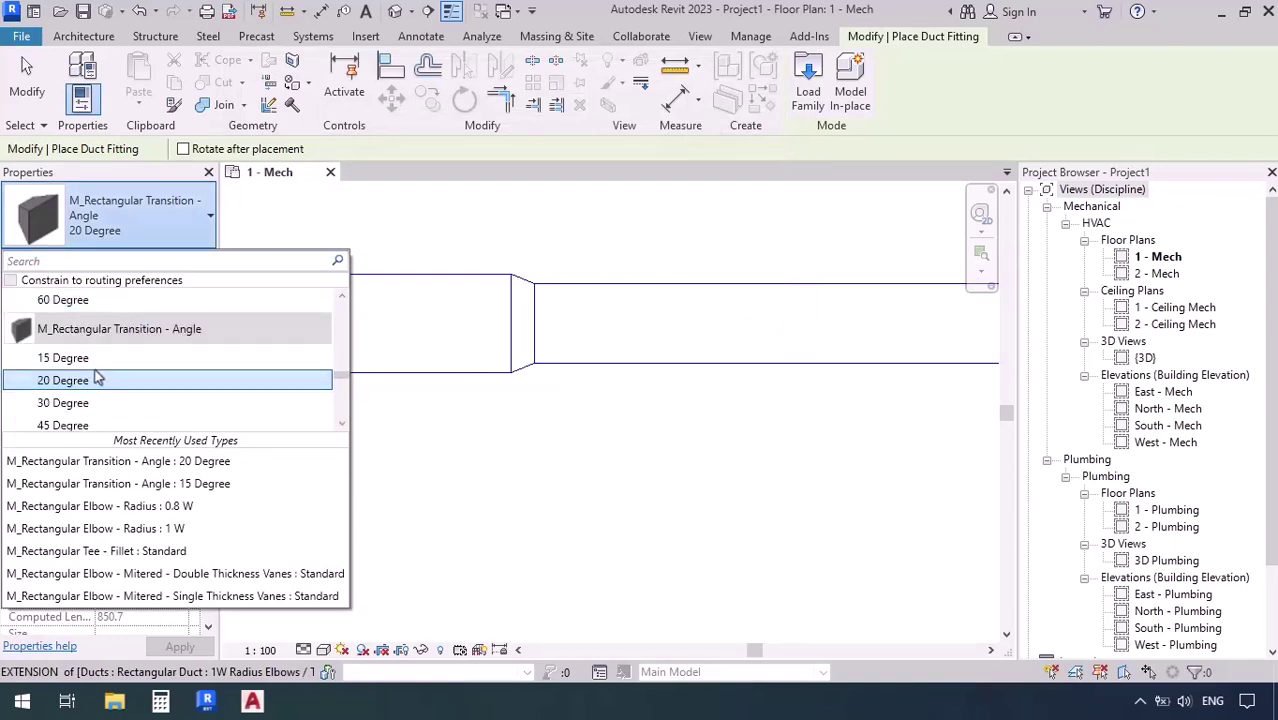
scroll(77, 408, "down", 1)
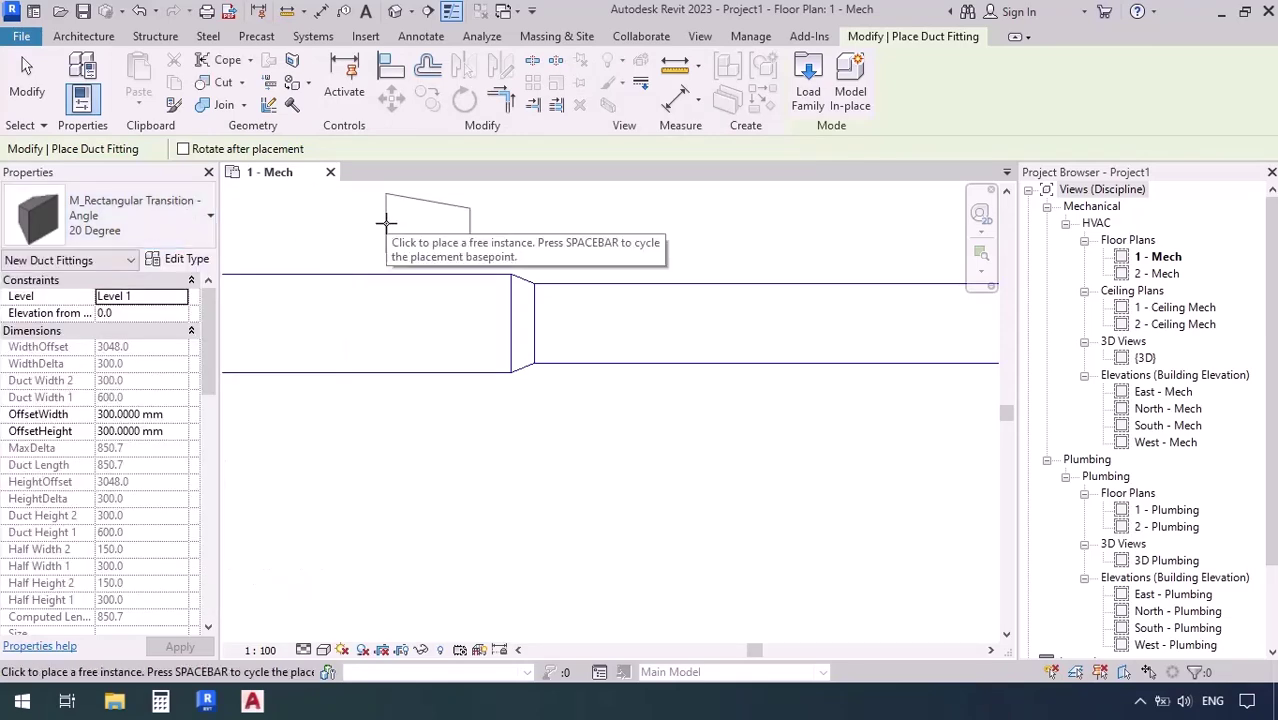
key("Escape")
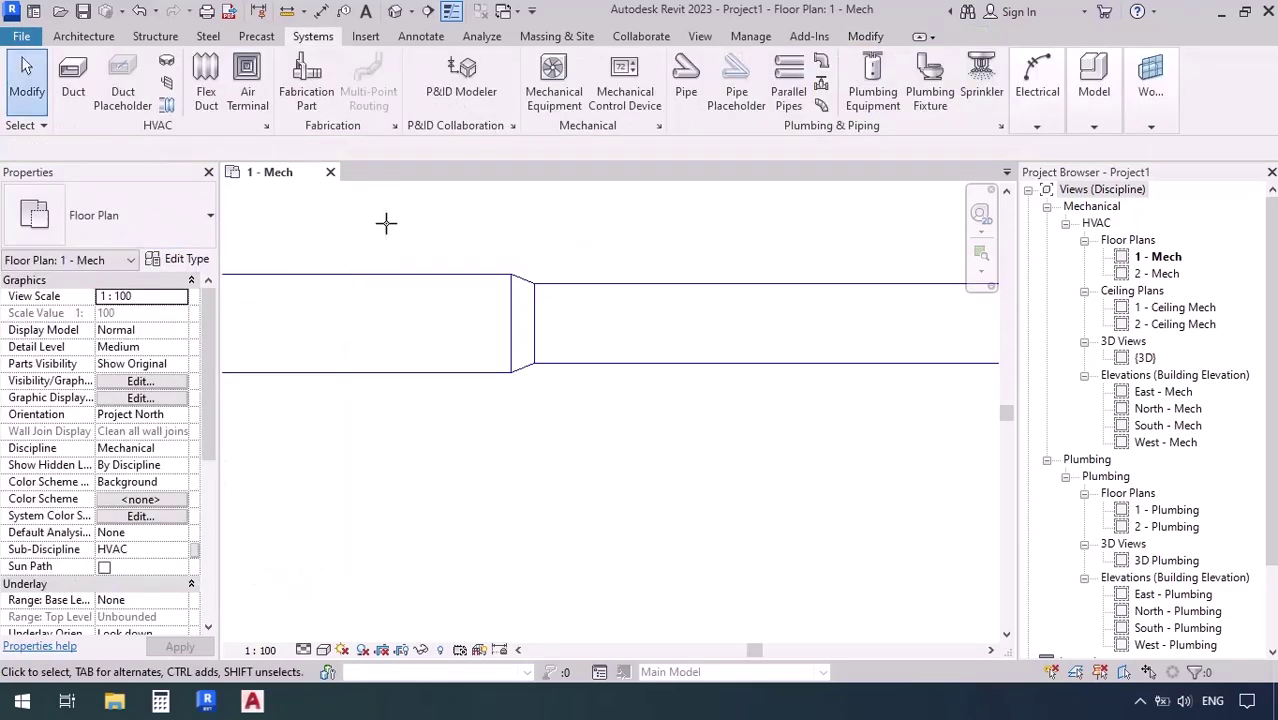
Change the transition between the two ducts to the 20 Degree type of M_Rectangular Transition - Angle.
left_click(530, 287)
left_click(140, 215)
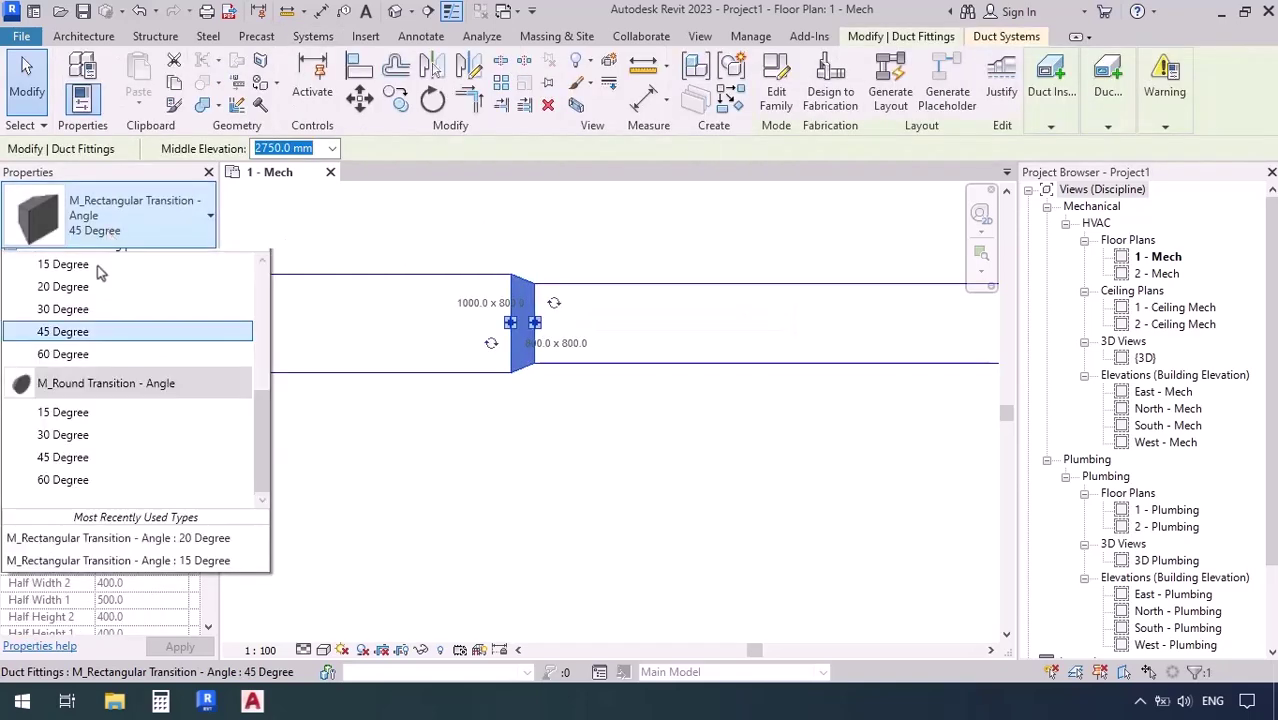
scroll(77, 330, "up", 1)
left_click(63, 322)
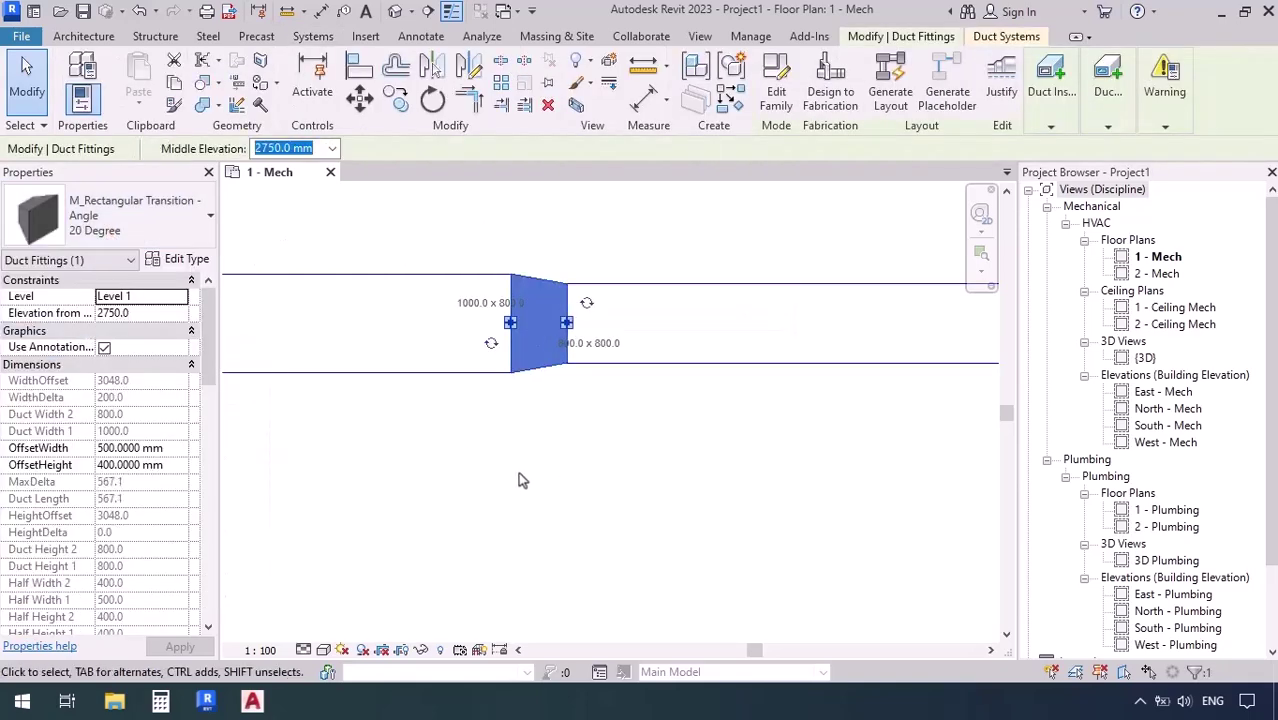
left_click(518, 480)
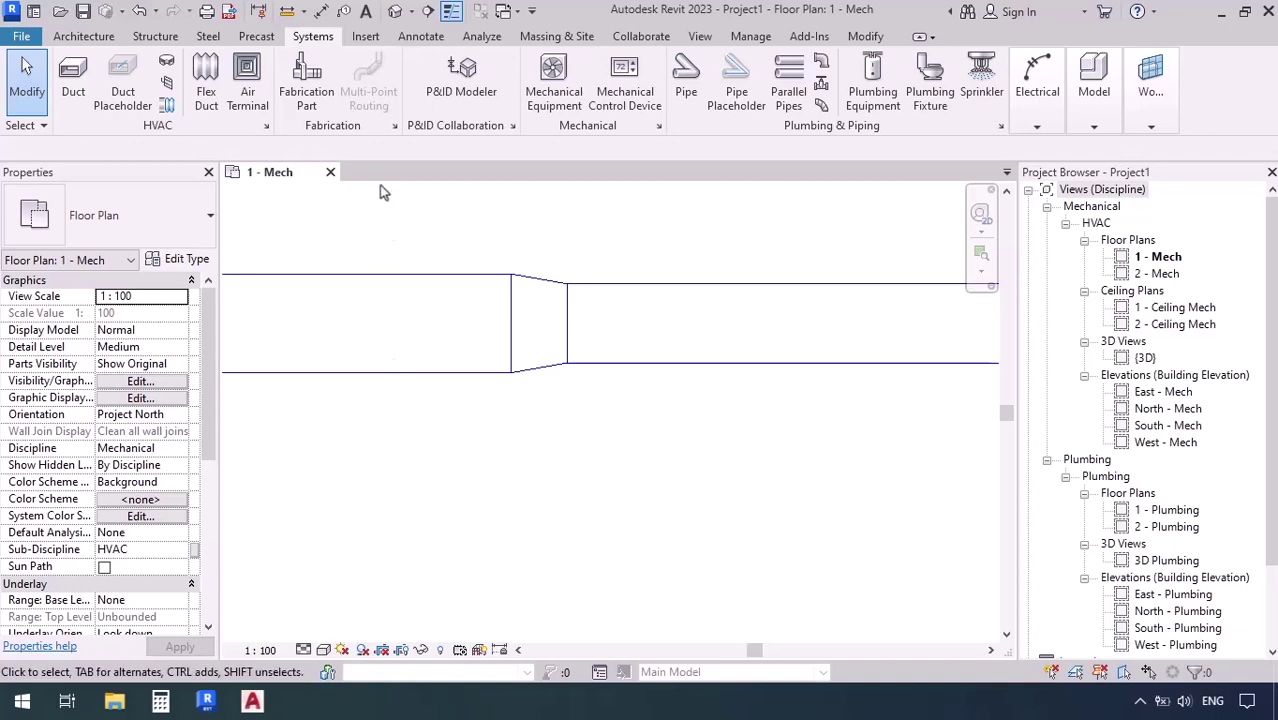
Load the M_Rectangular Transition - Length family from the Transitions folder of the rectangular duct fittings.
left_click(365, 37)
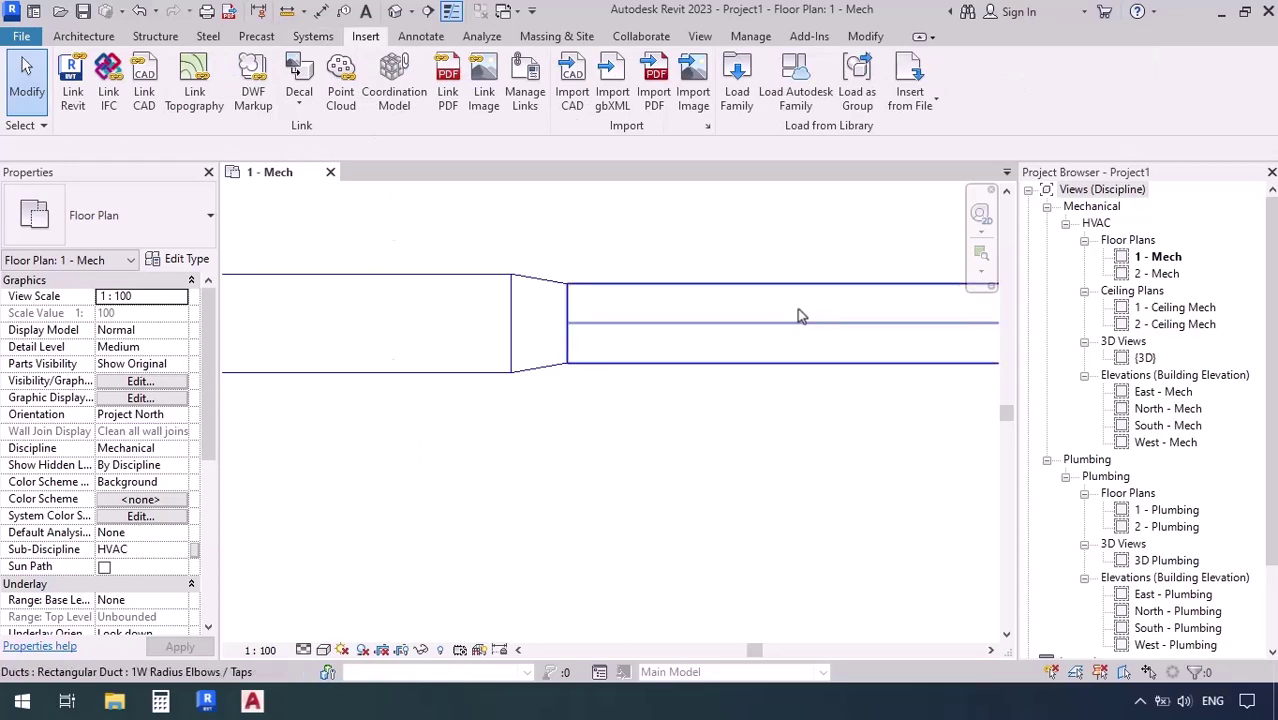
left_click(736, 85)
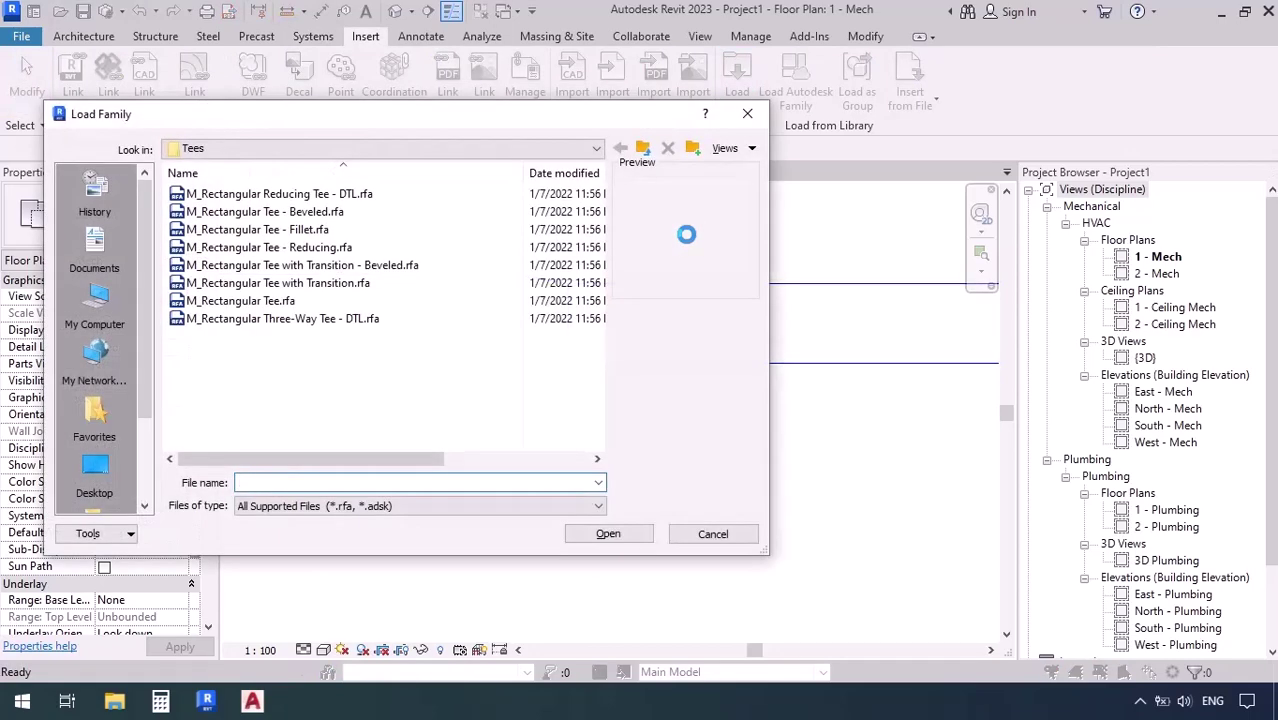
left_click(643, 149)
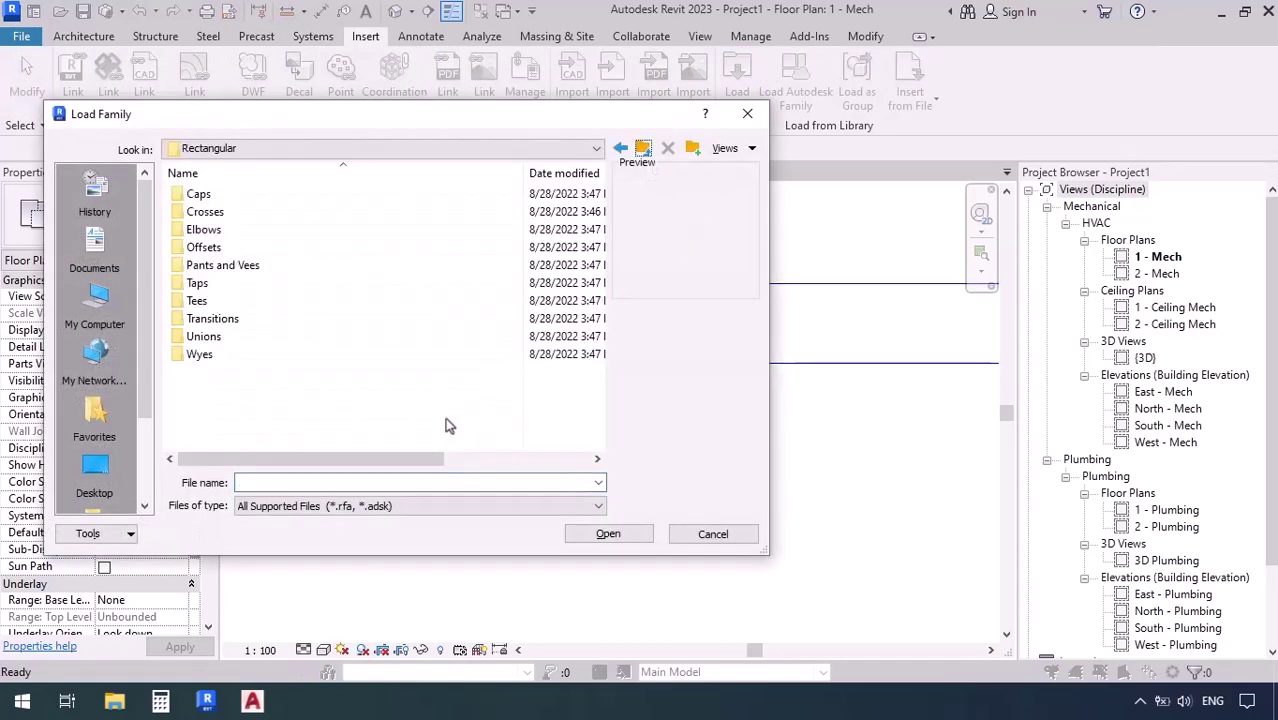
double_click(249, 322)
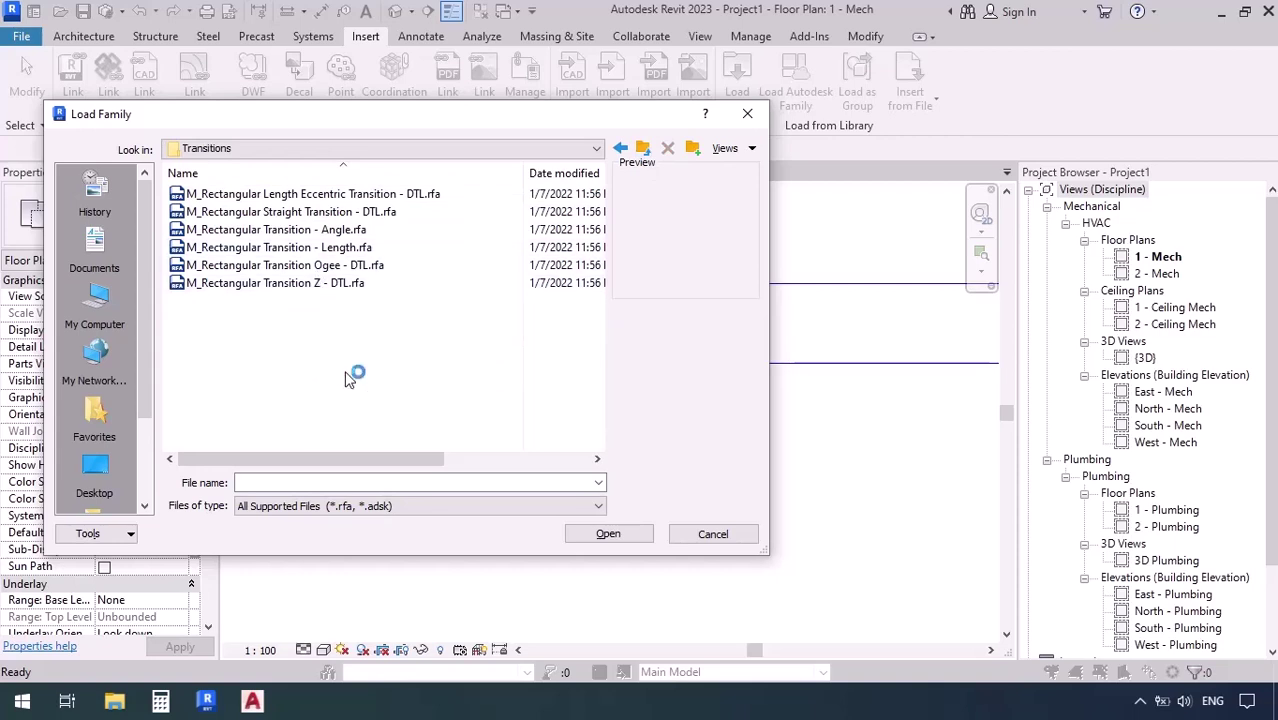
left_click(262, 230)
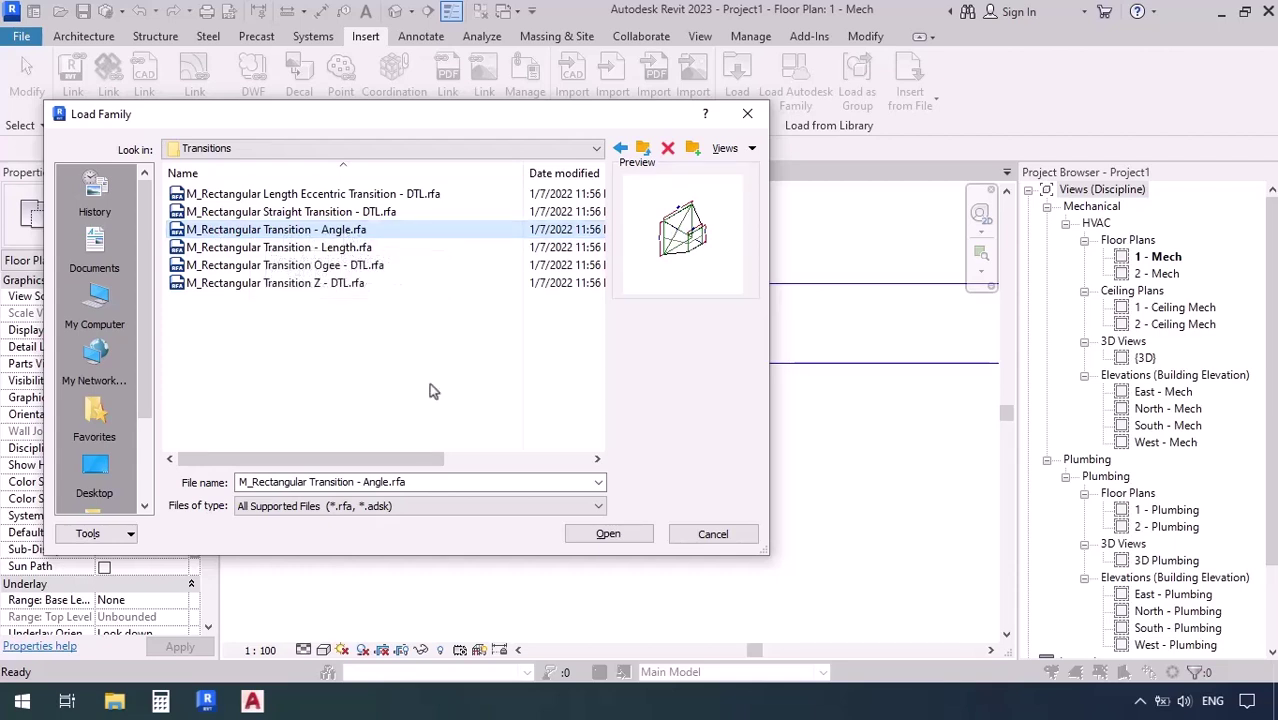
left_click(358, 248)
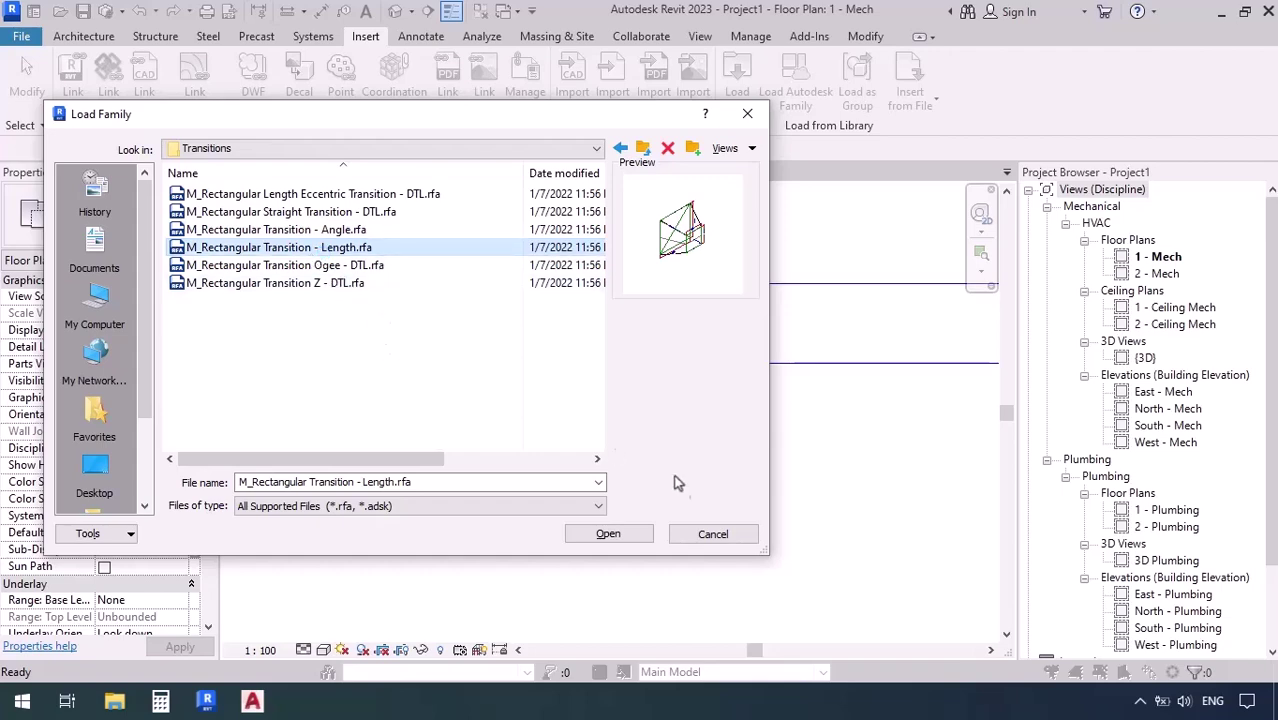
left_click(608, 533)
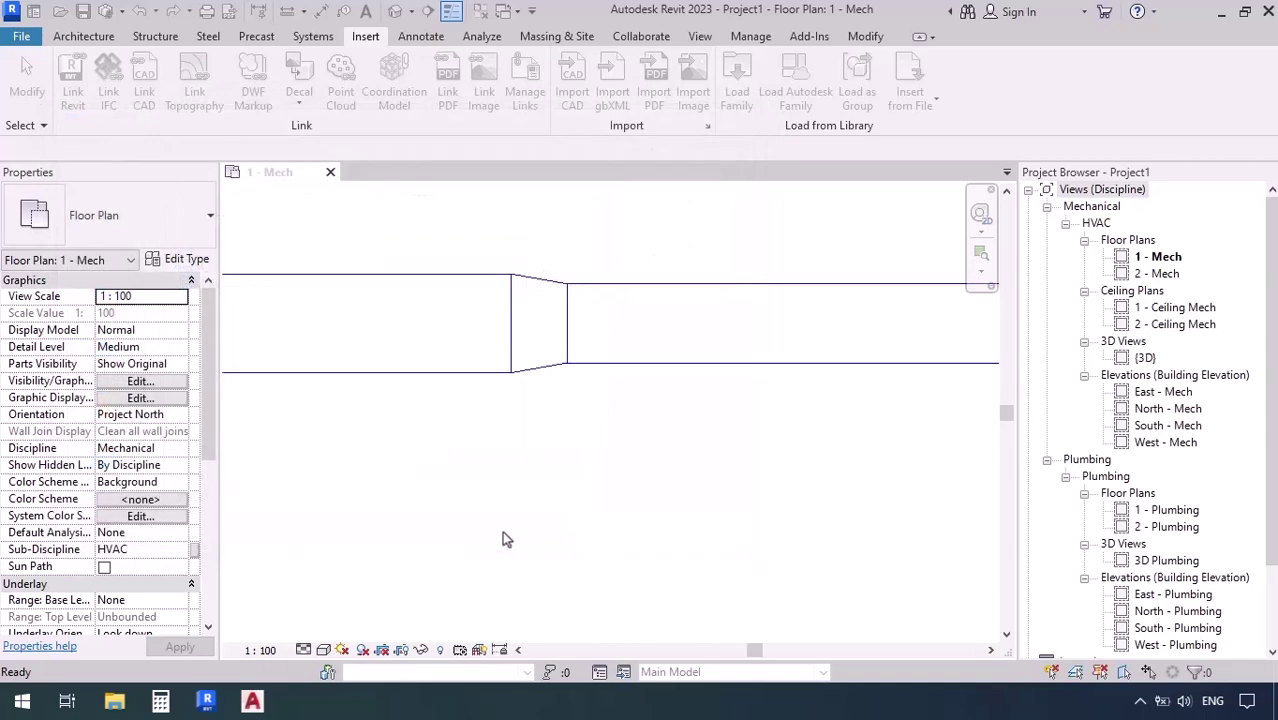
Set the Transition routing preference of the 1W Radius Elbows / Taps rectangular duct type to M_Rectangular Transition - Length: Standard.
left_click(313, 37)
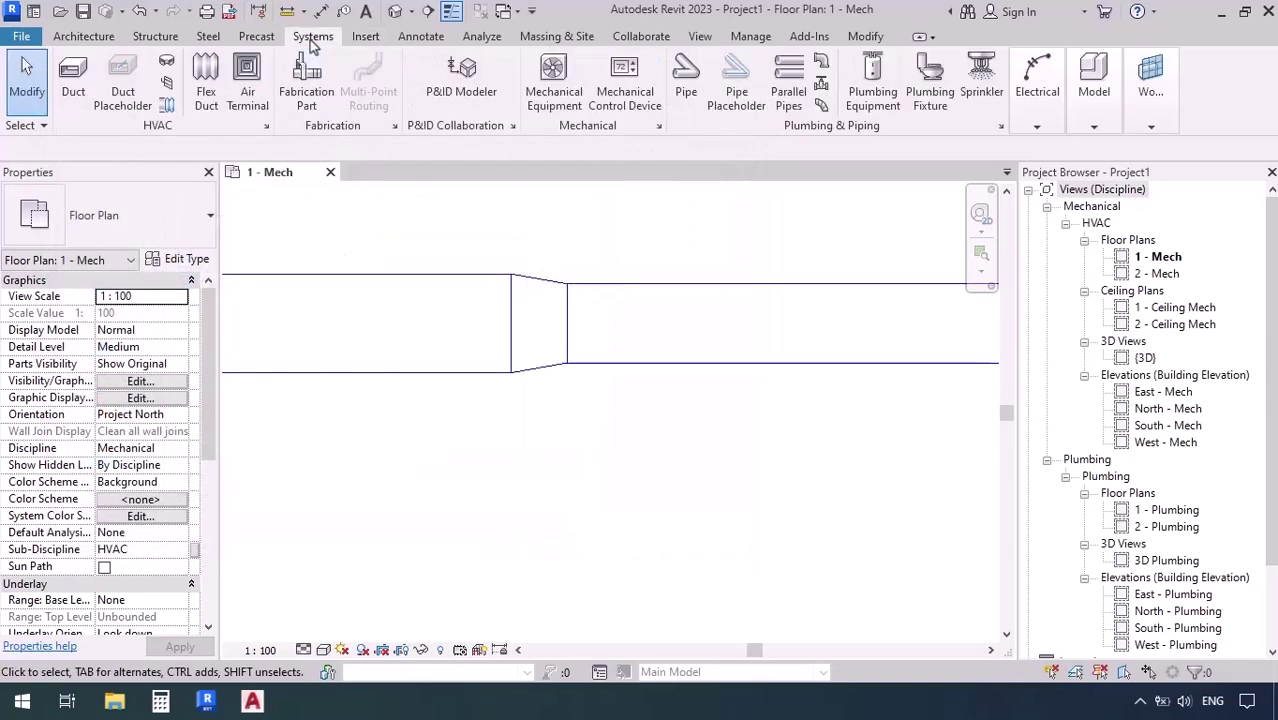
left_click(73, 78)
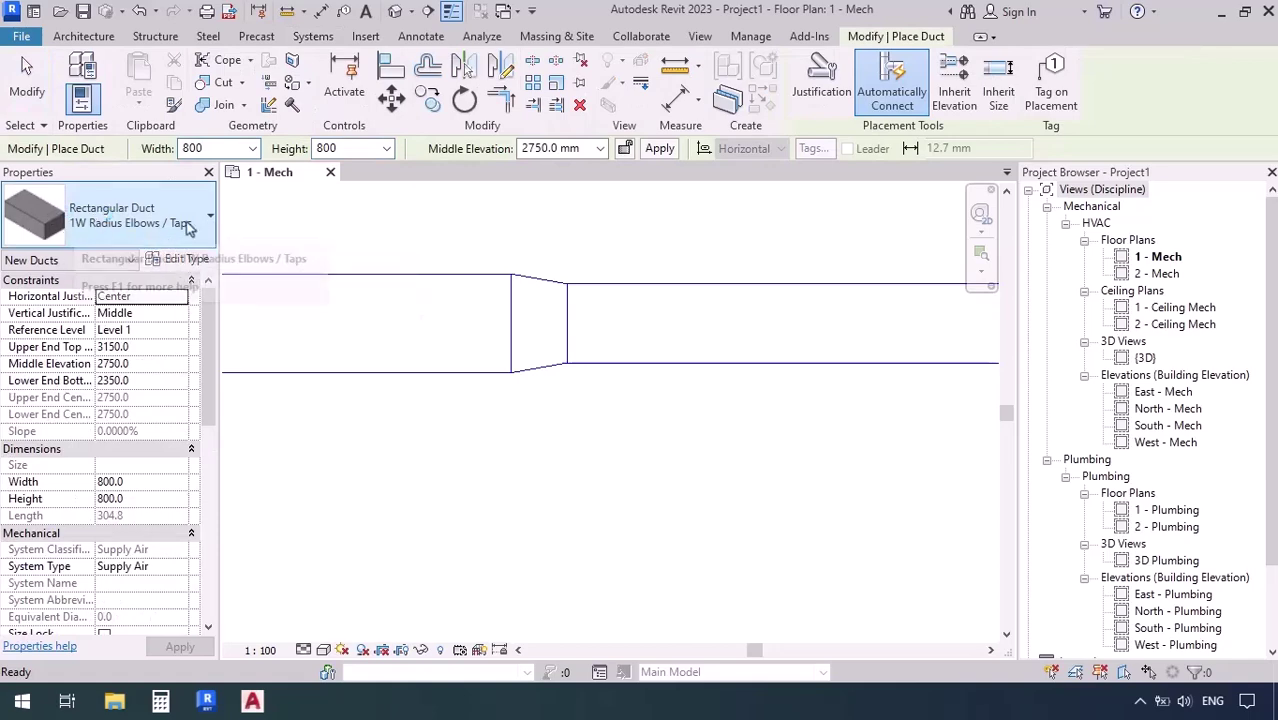
left_click(180, 259)
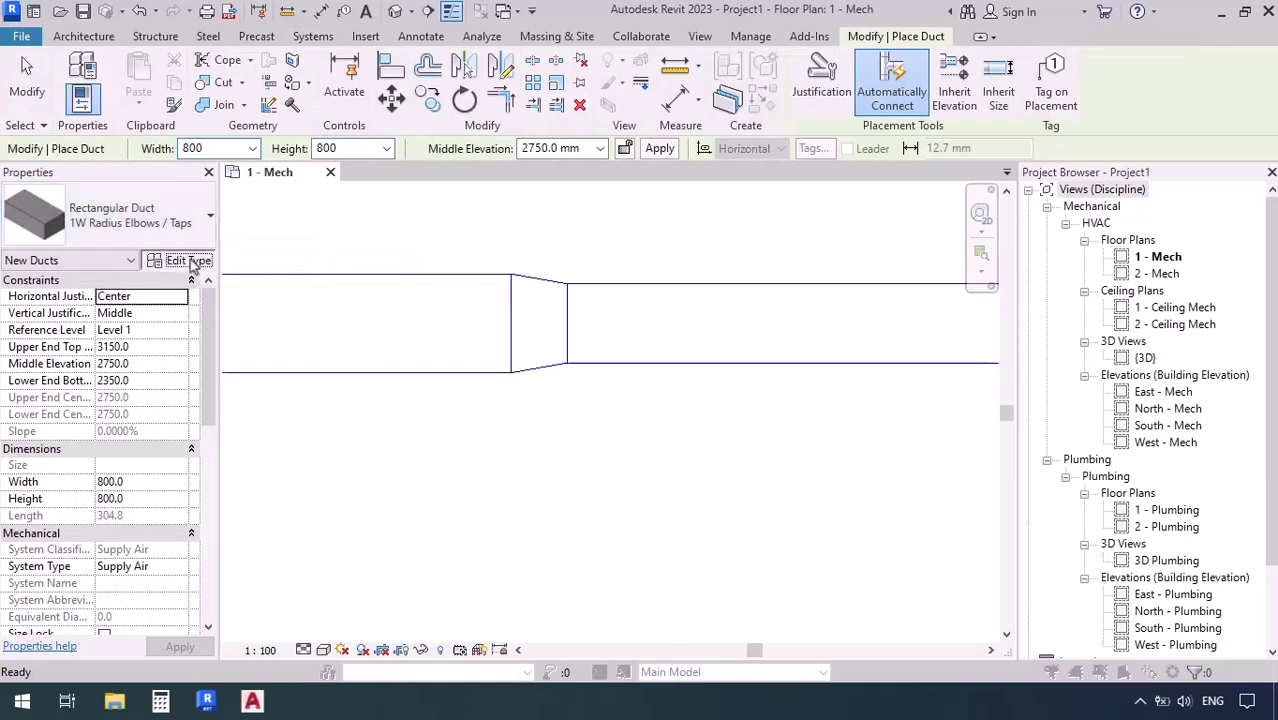
left_click(603, 283)
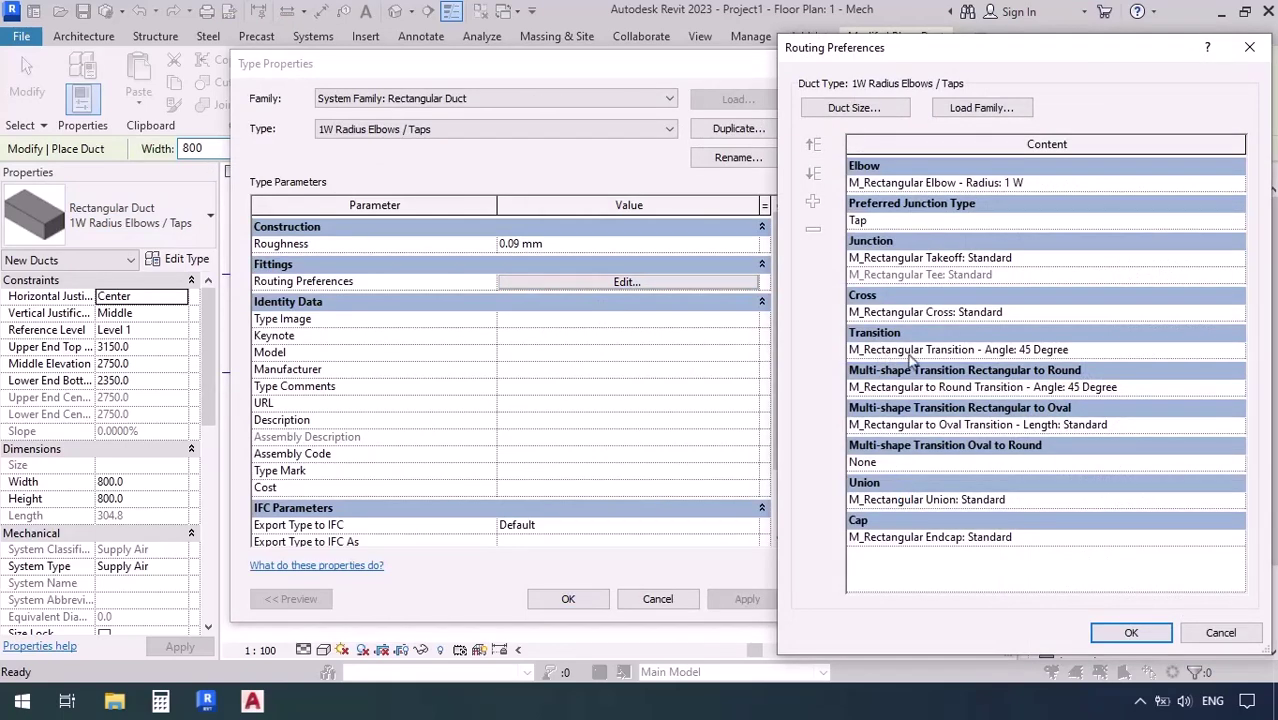
left_click(1237, 353)
left_click(1237, 353)
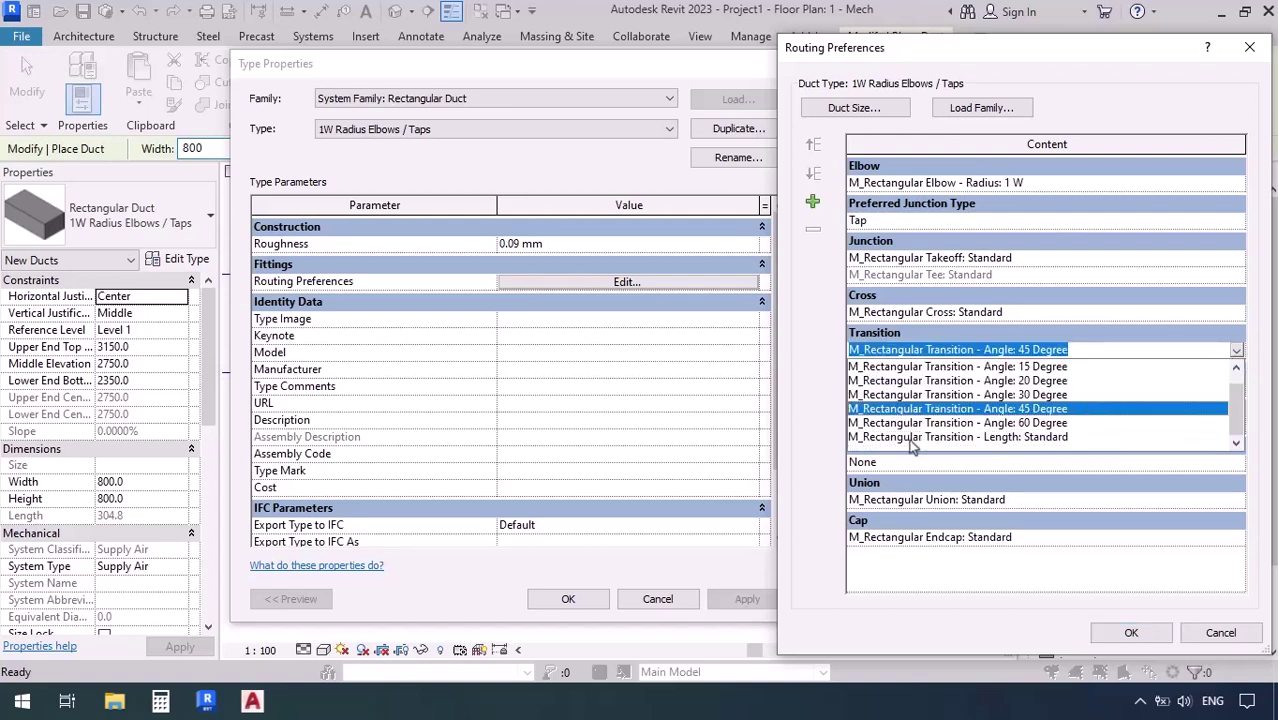
left_click(999, 438)
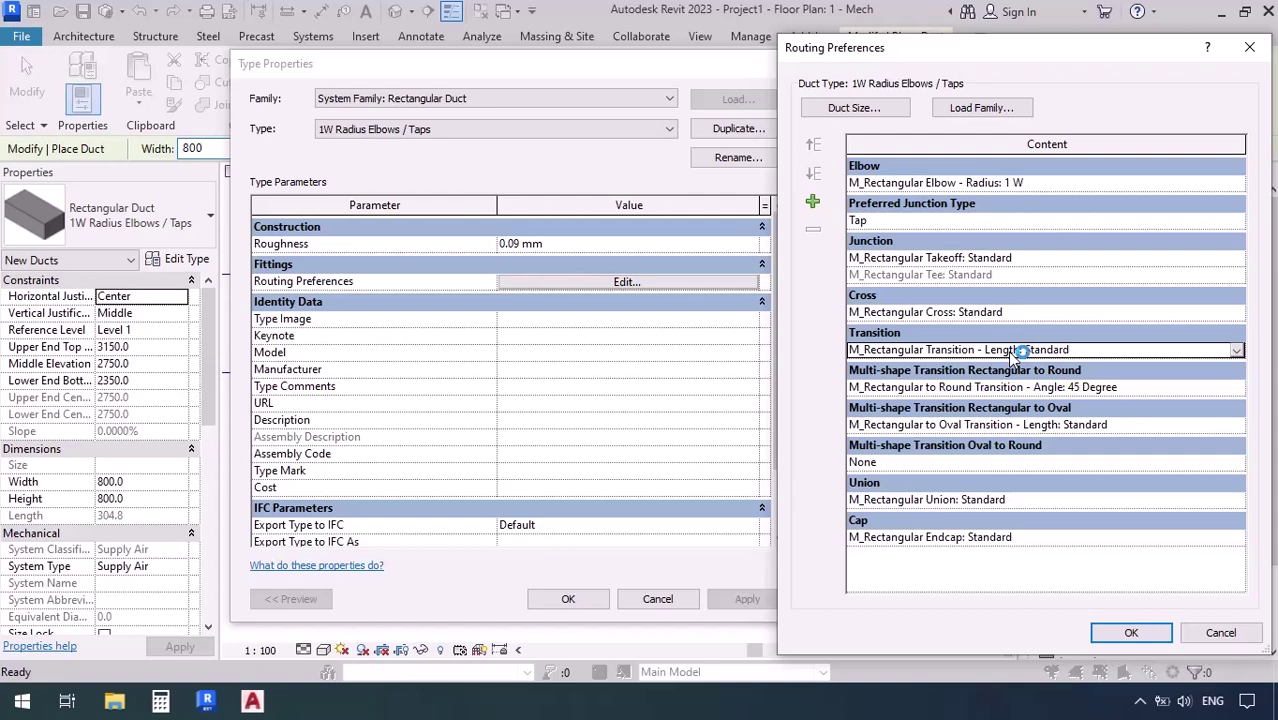
left_click(1131, 632)
left_click(597, 599)
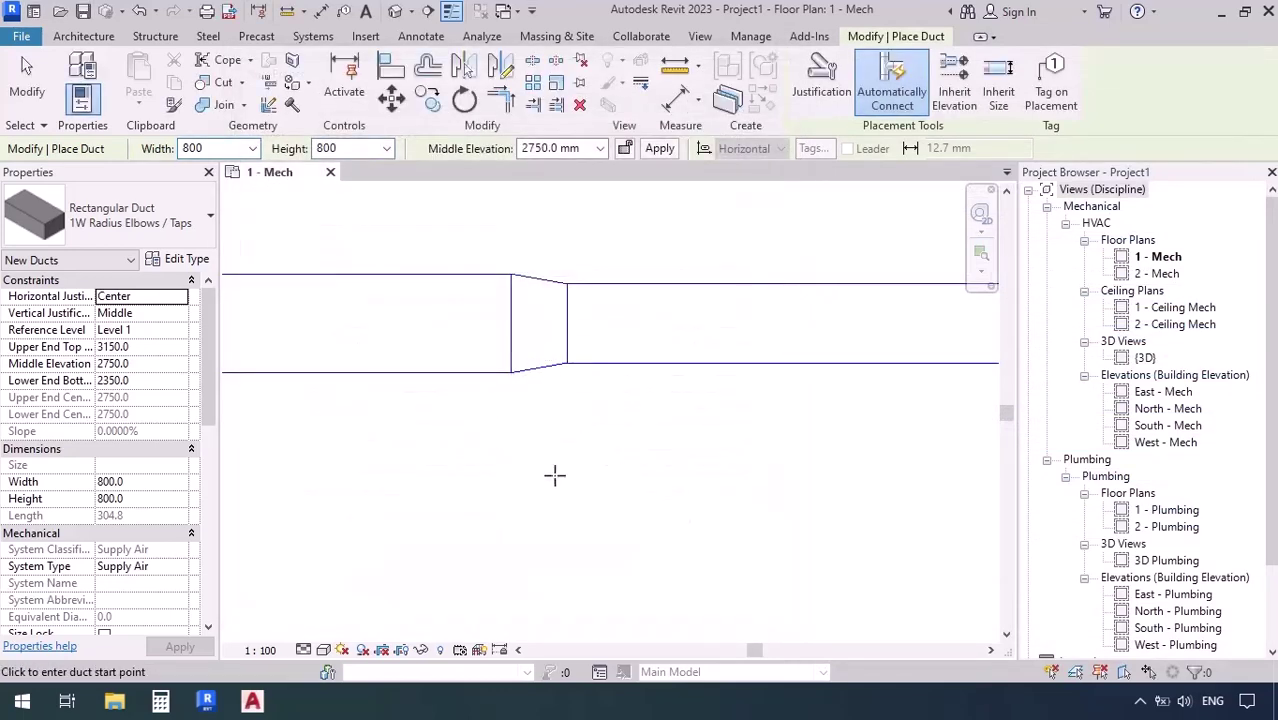
key("Escape")
key("Escape")
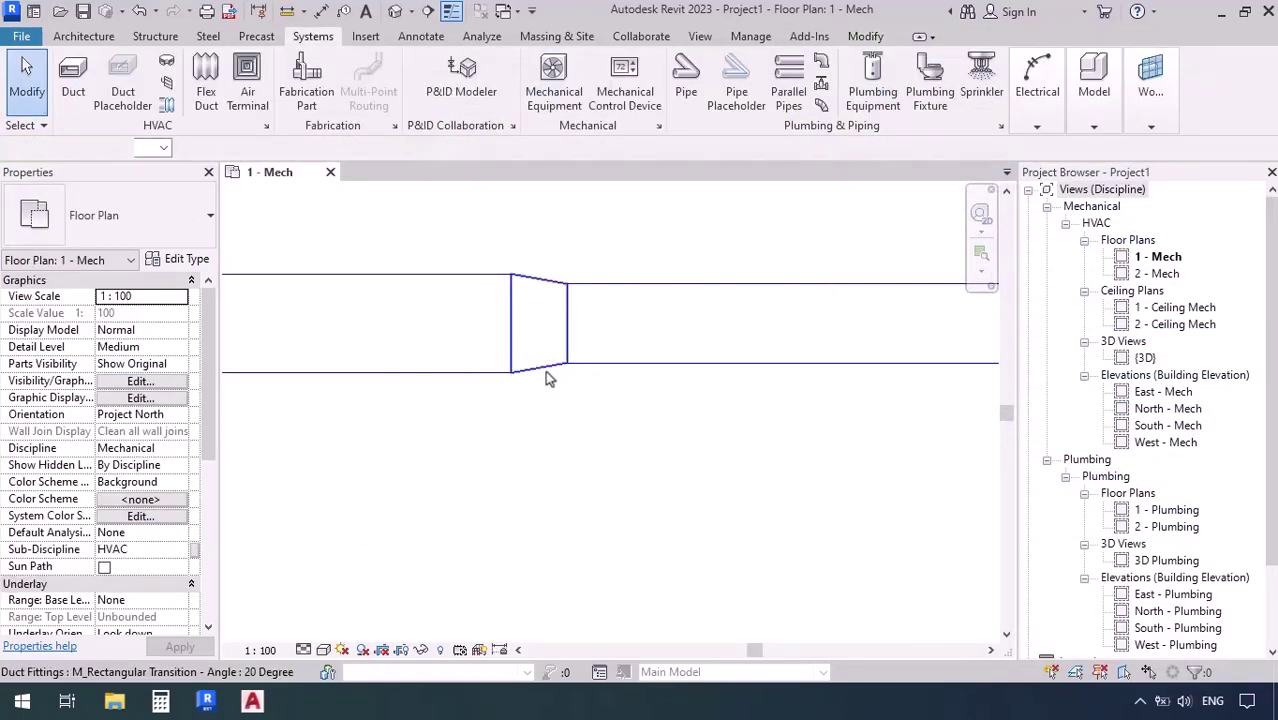
left_click(545, 370)
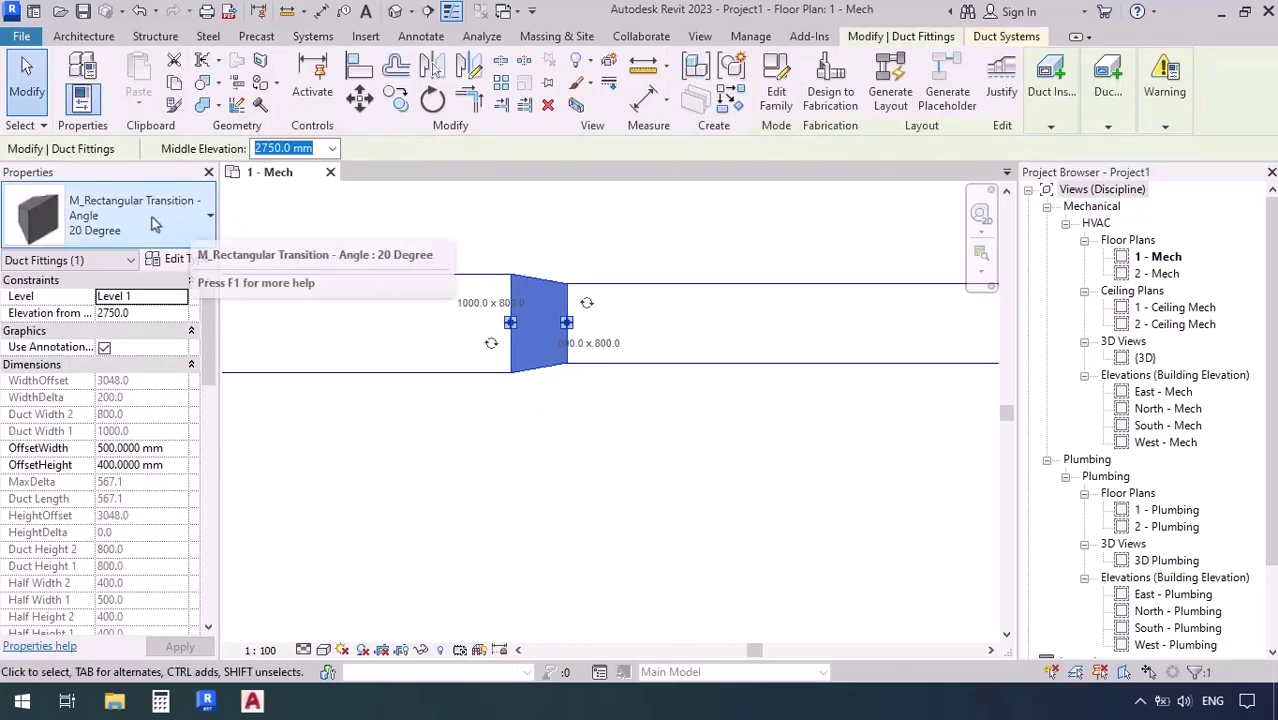
left_click(603, 477)
Draw a horizontal duct 1000 mm wide and 3800 mm long below the existing run, aligned with its wider duct.
scroll(618, 454, "down", 2)
middle_click_drag(618, 445, 594, 477)
key("d")
key("t")
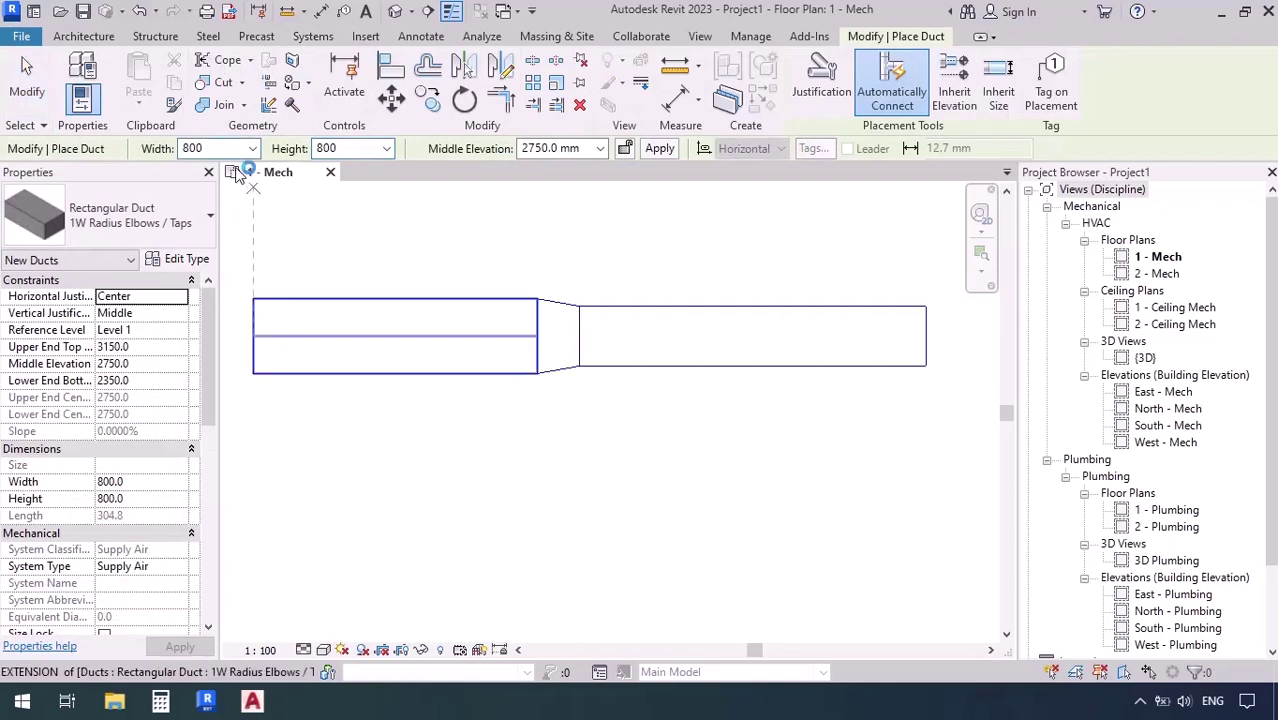
left_click(227, 148)
type("100")
key("Return")
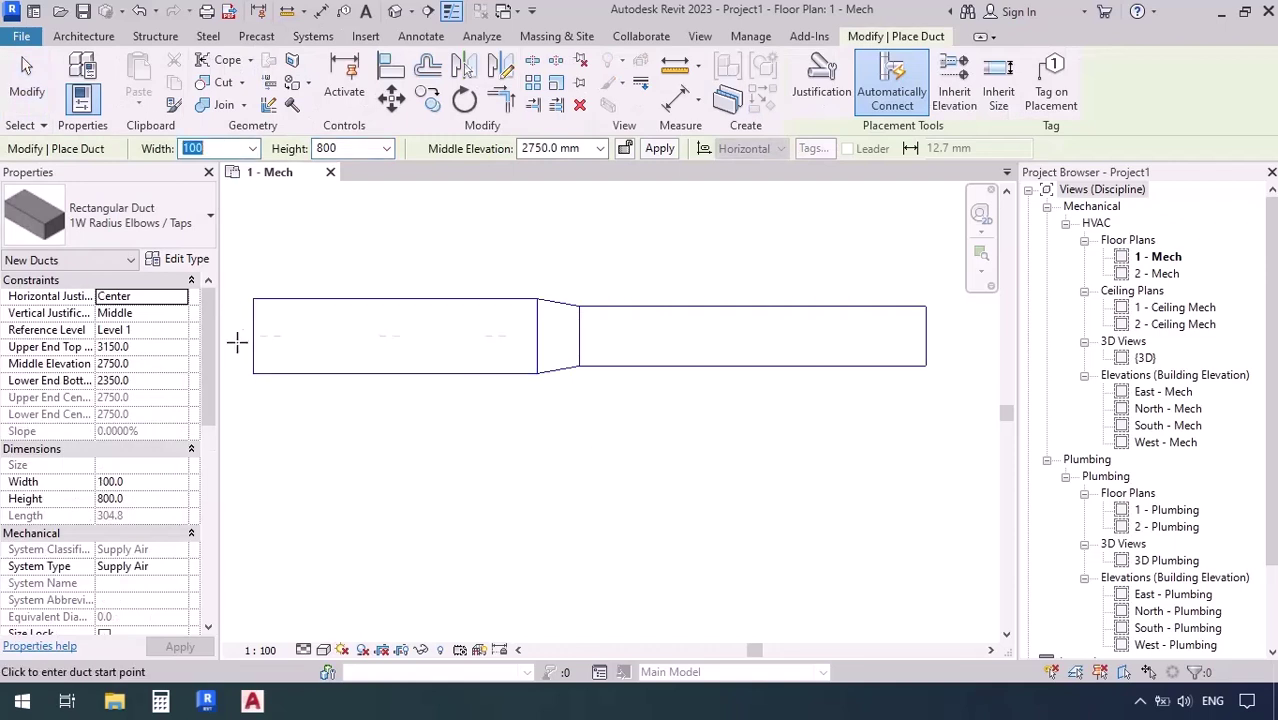
type("1000")
key("Return")
left_click(257, 457)
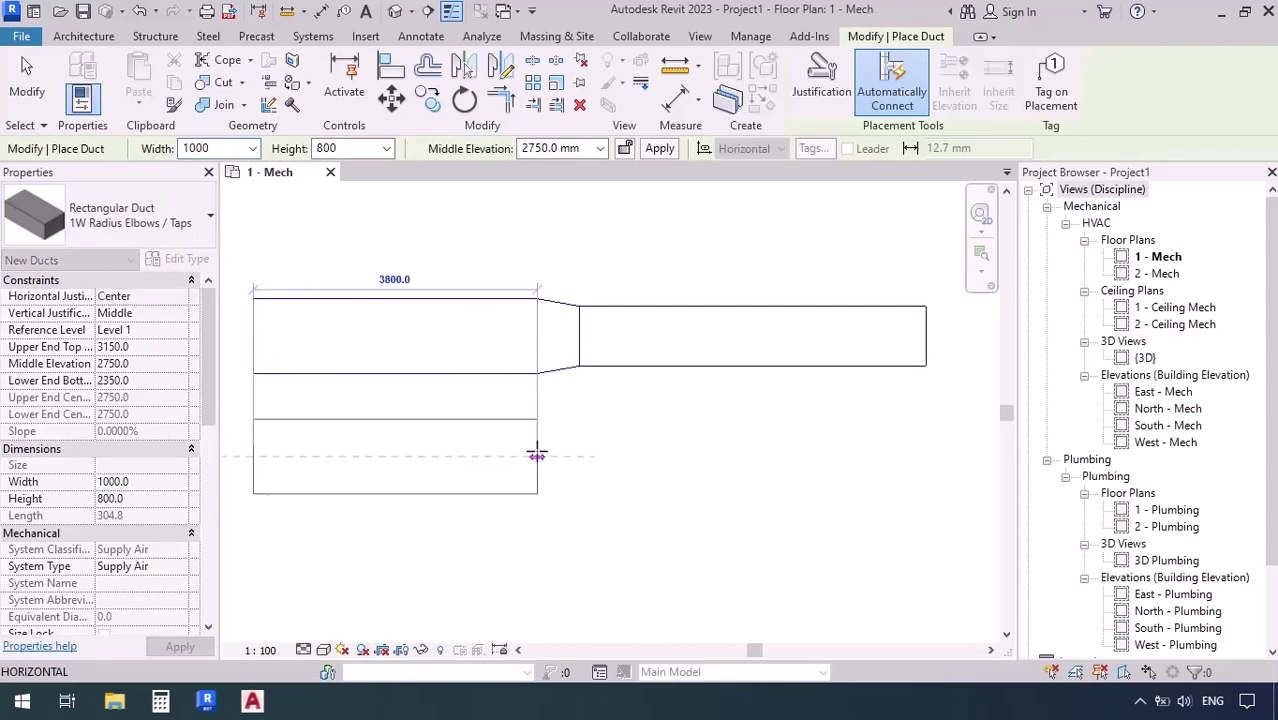
left_click(537, 457)
Continue the new duct horizontally at 800 mm width until it lines up with the end of the upper run.
left_click(225, 148)
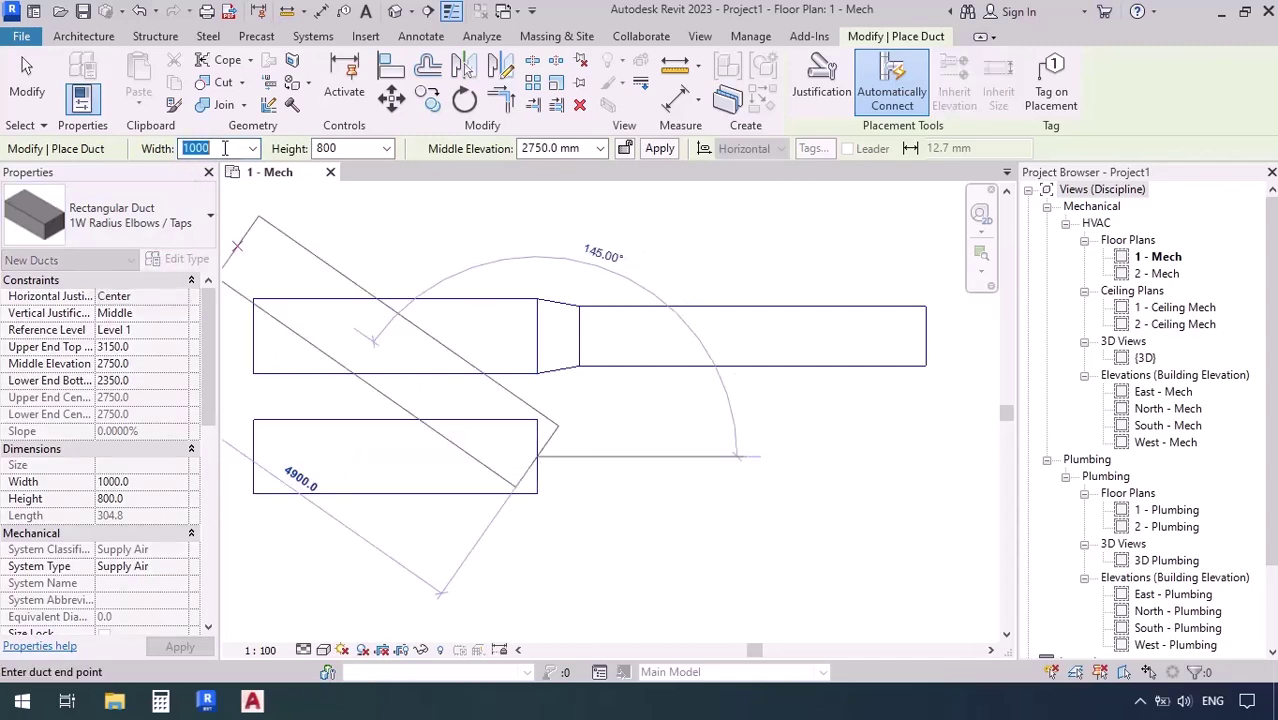
type("800")
key("Return")
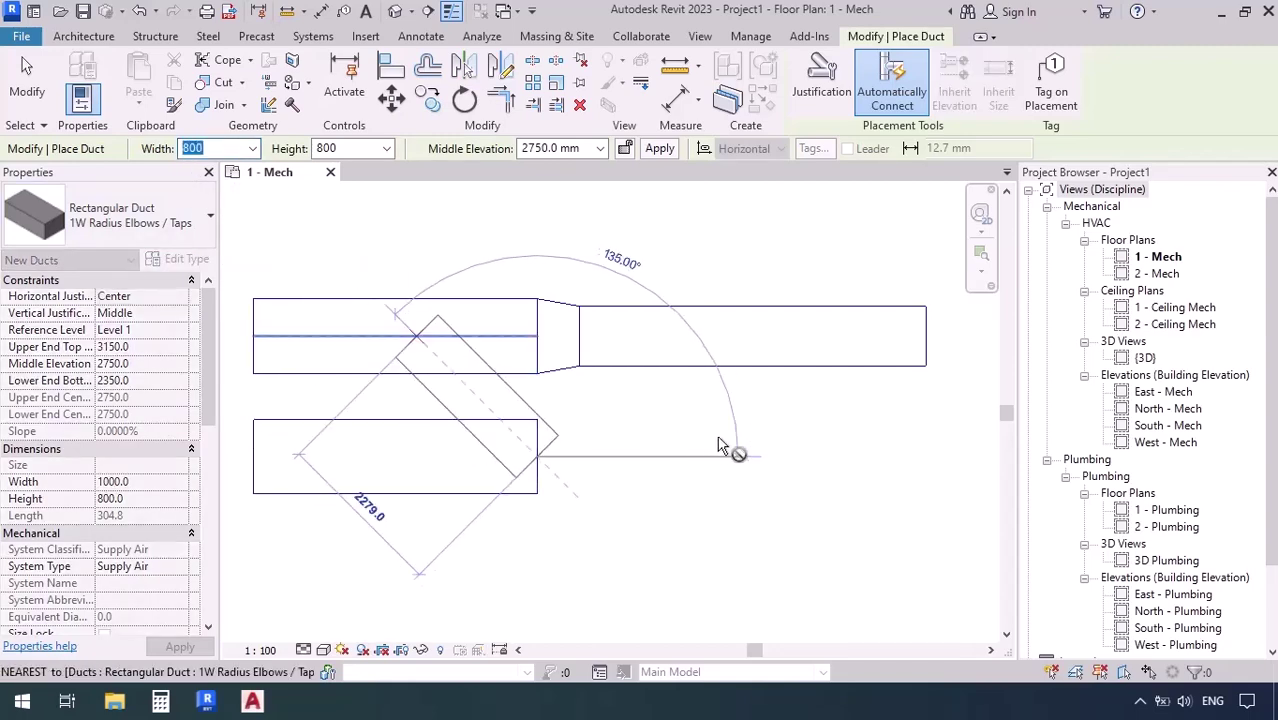
left_click(924, 457)
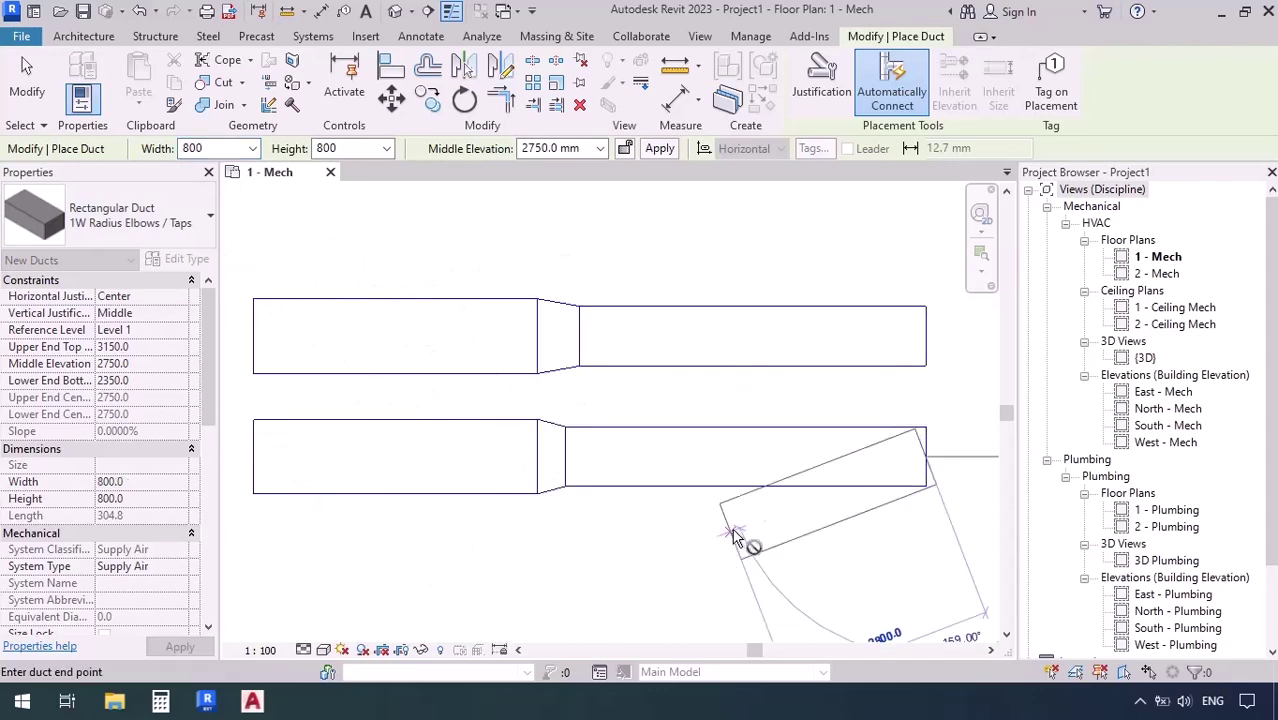
key("Escape")
key("Escape")
Compare the instance properties of the lower and upper transitions, and check the types available for the upper one.
left_click(544, 490)
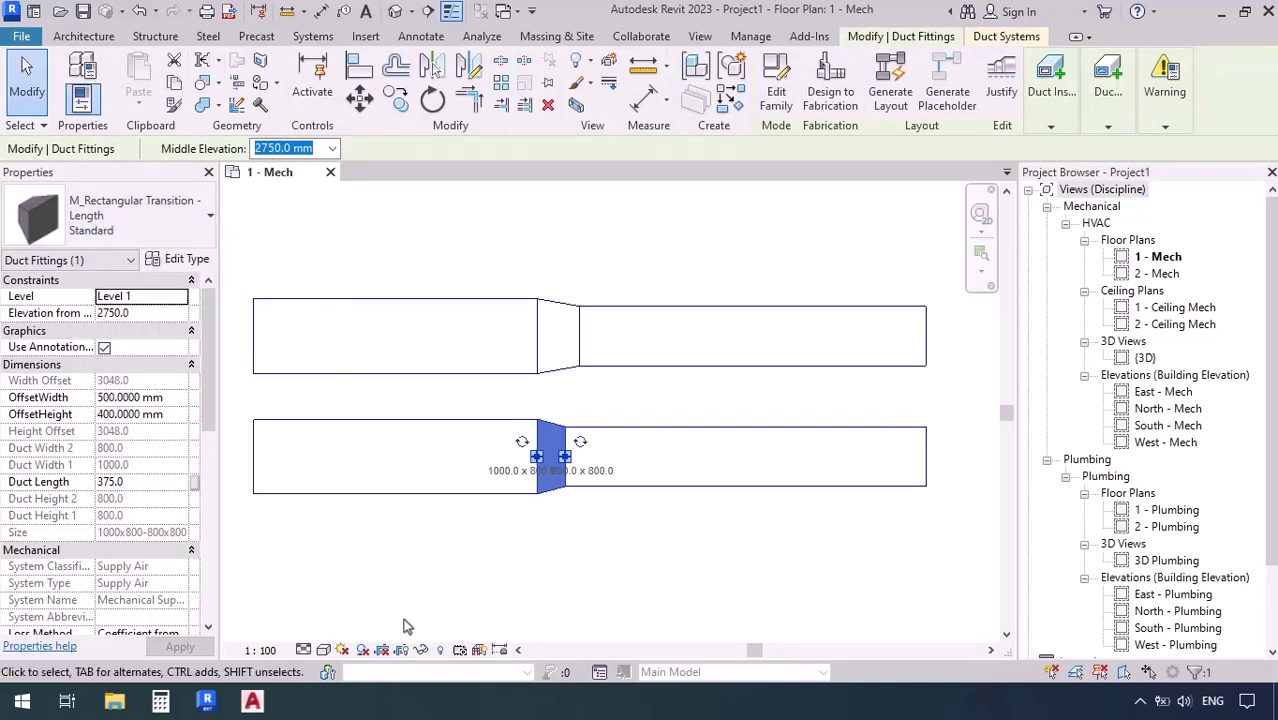
left_click(556, 303)
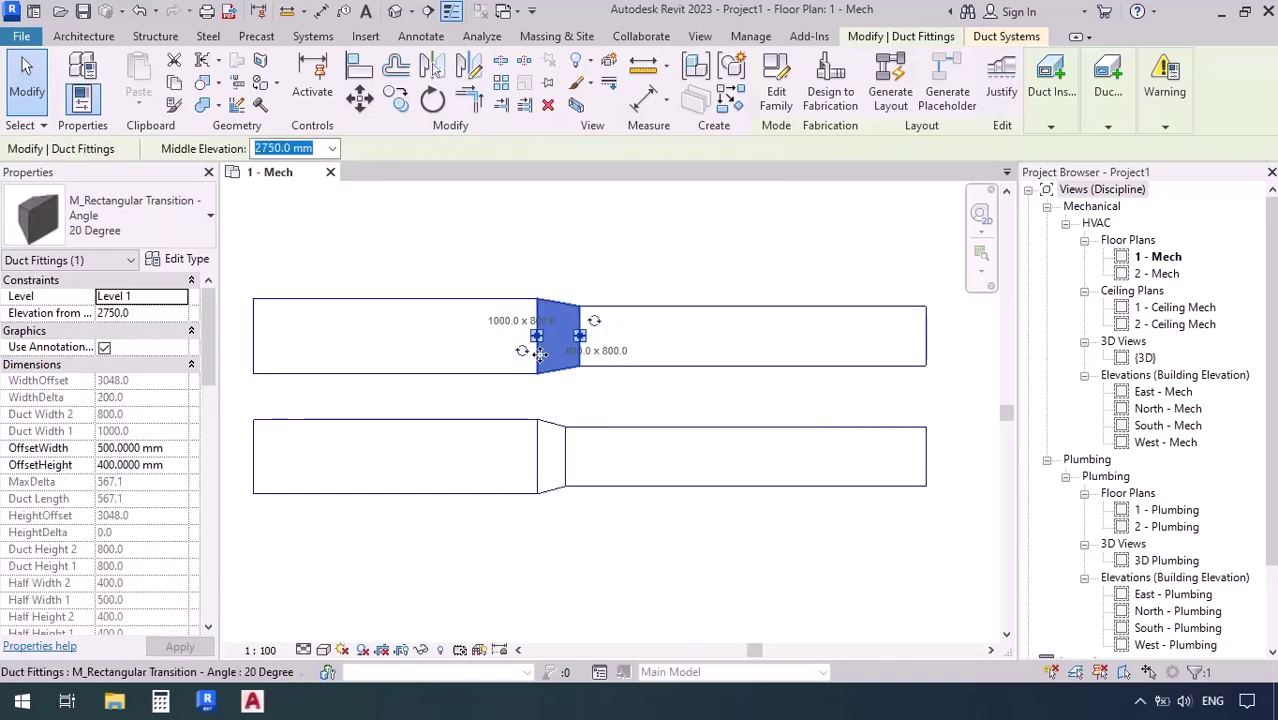
left_click(634, 582)
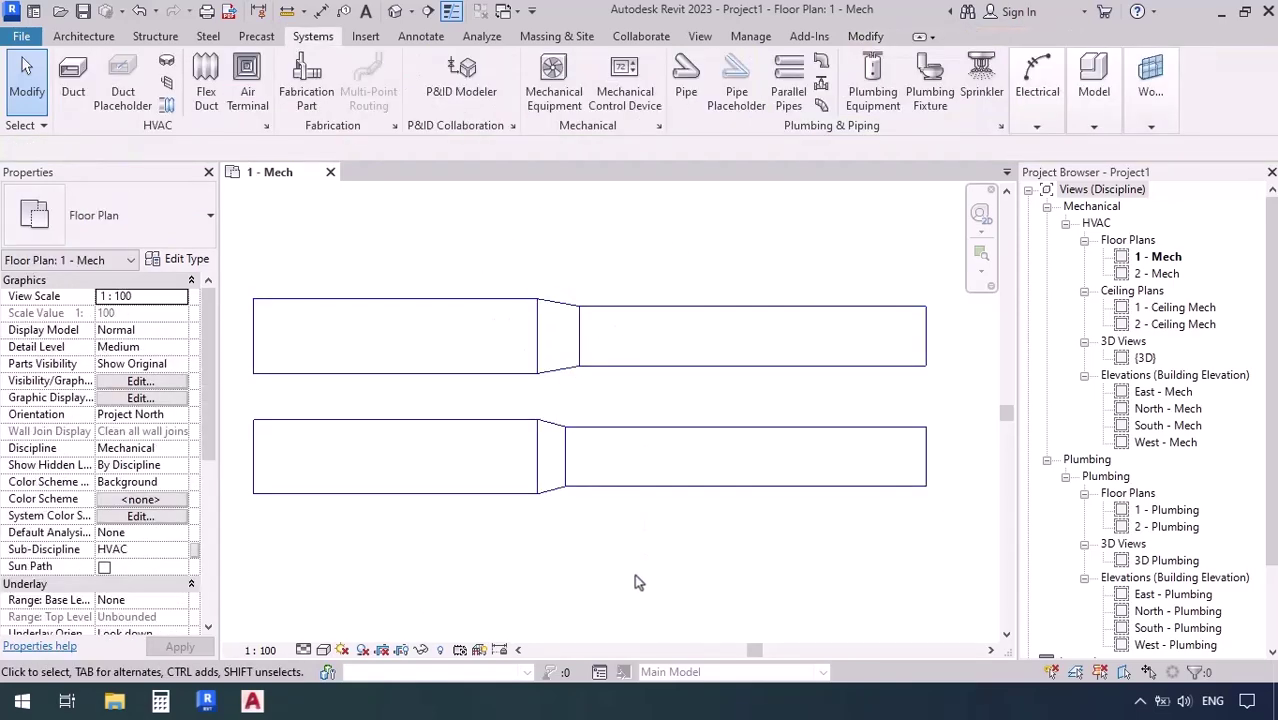
left_click(553, 503)
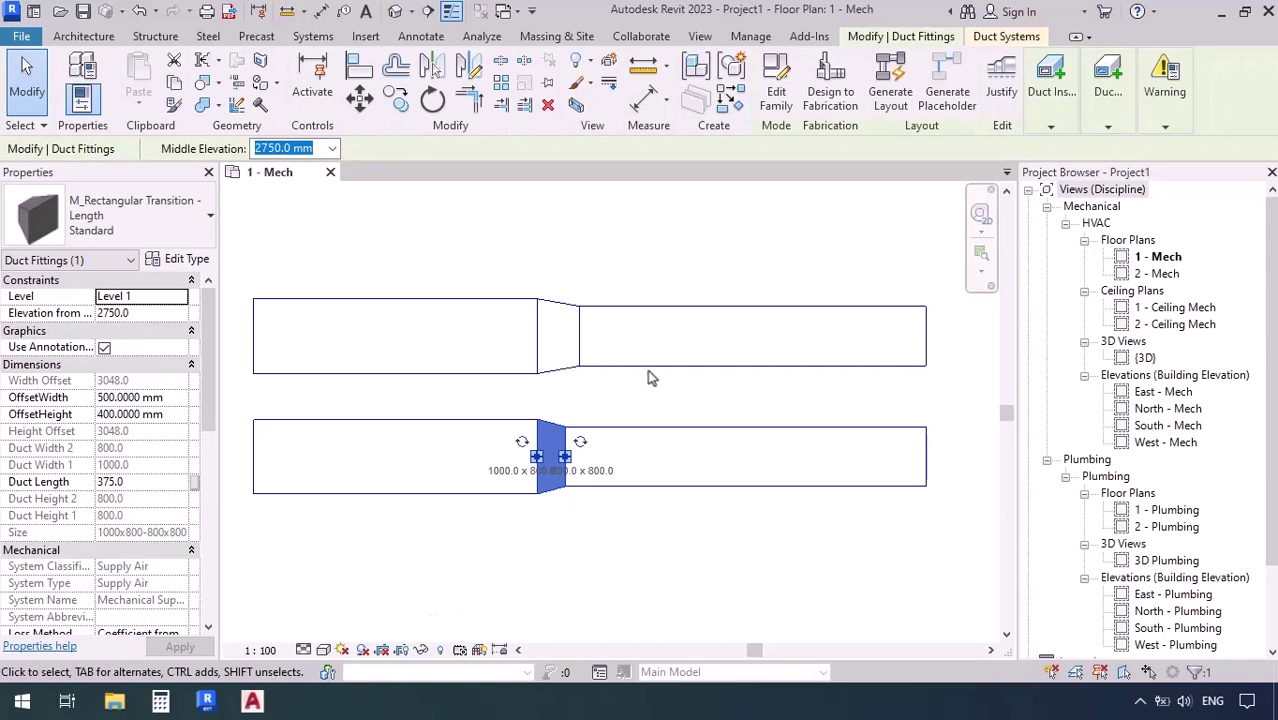
left_click(560, 366)
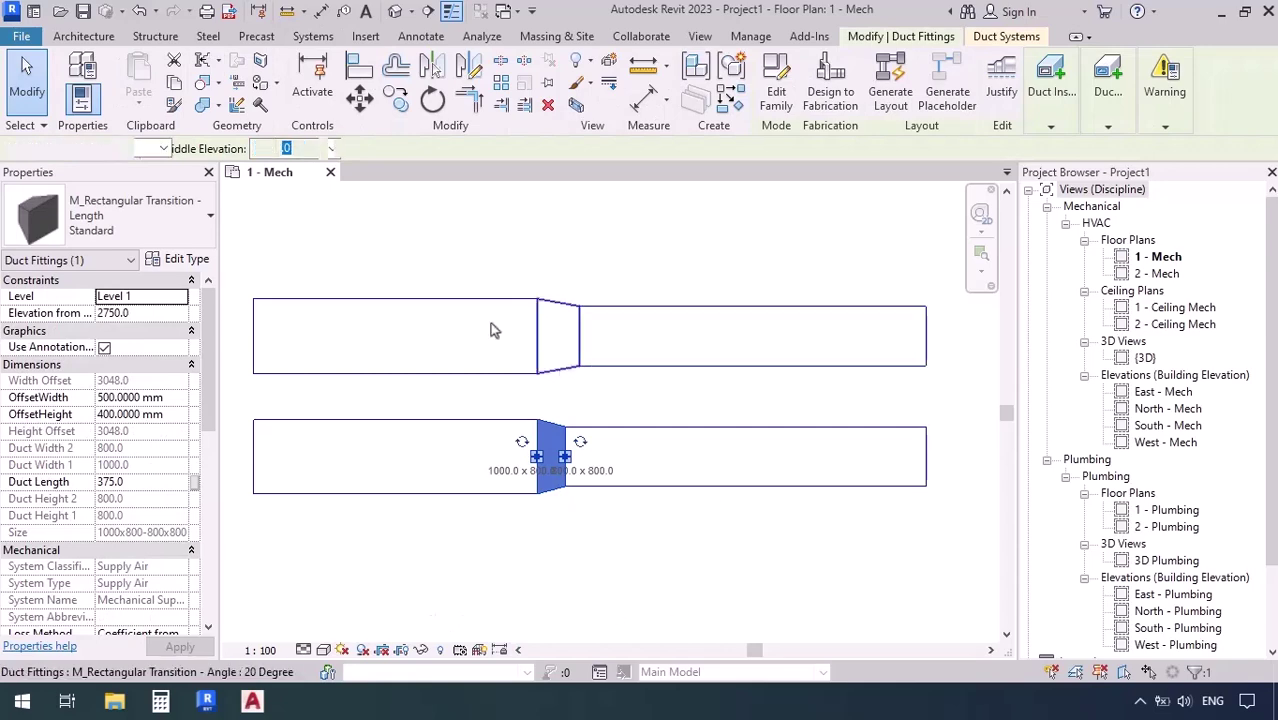
left_click(155, 205)
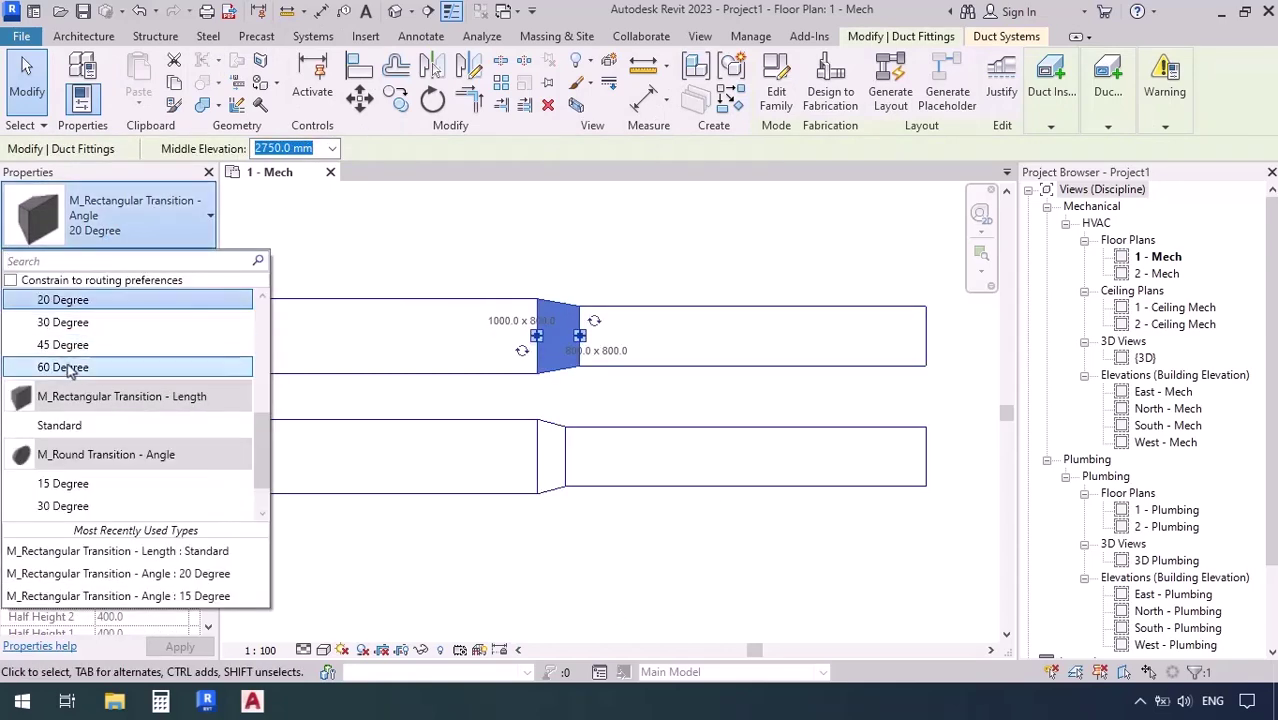
left_click(70, 299)
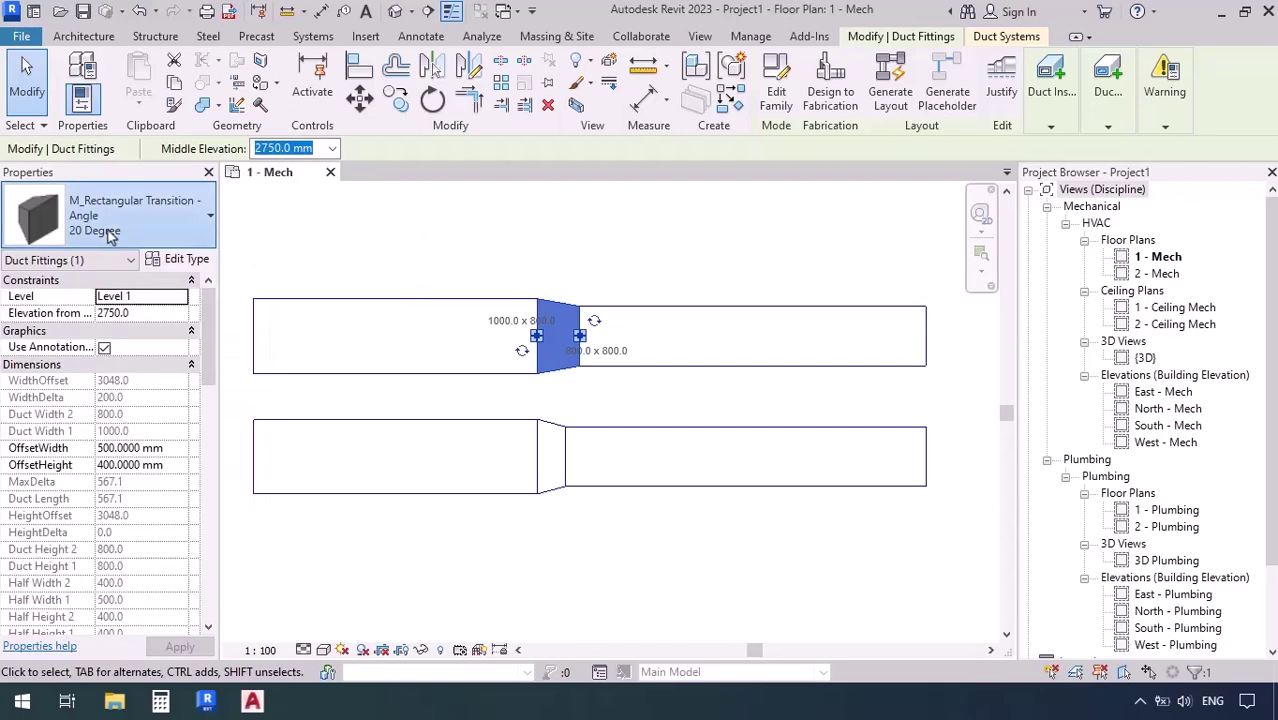
Compare the type properties of the upper 20 Degree transition and the lower Standard length transition without changing them.
left_click(180, 259)
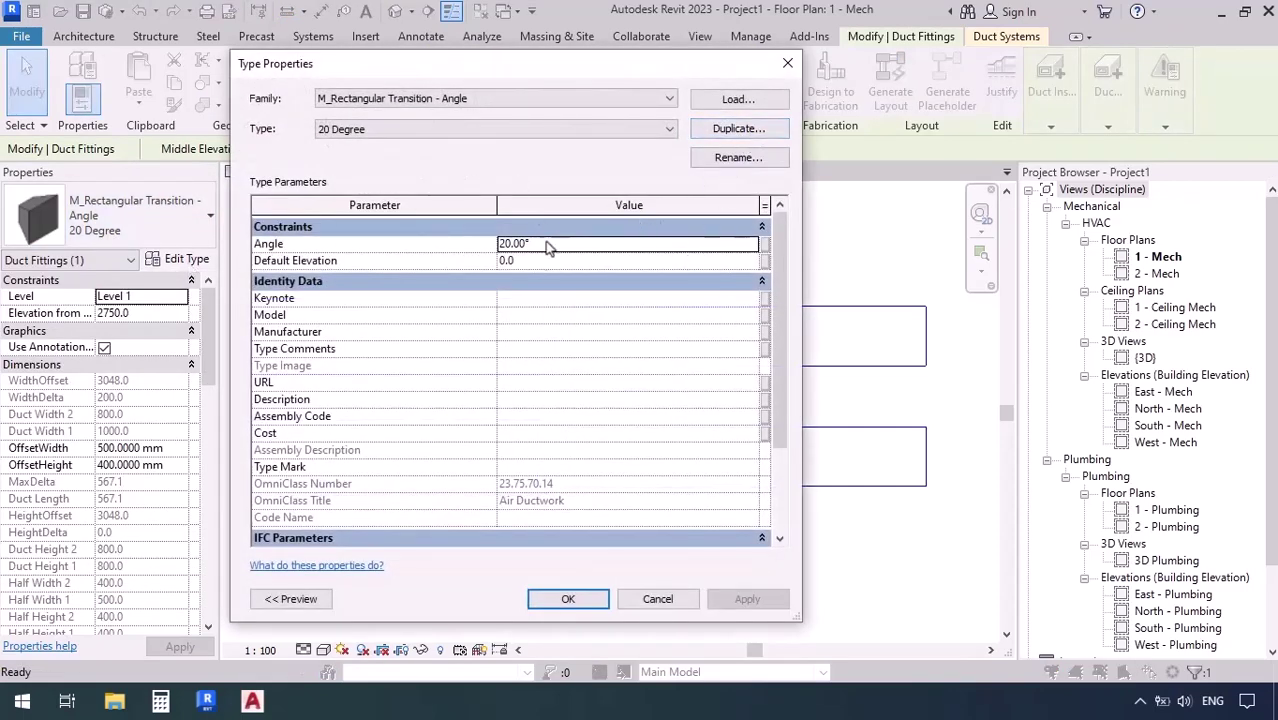
left_click(636, 598)
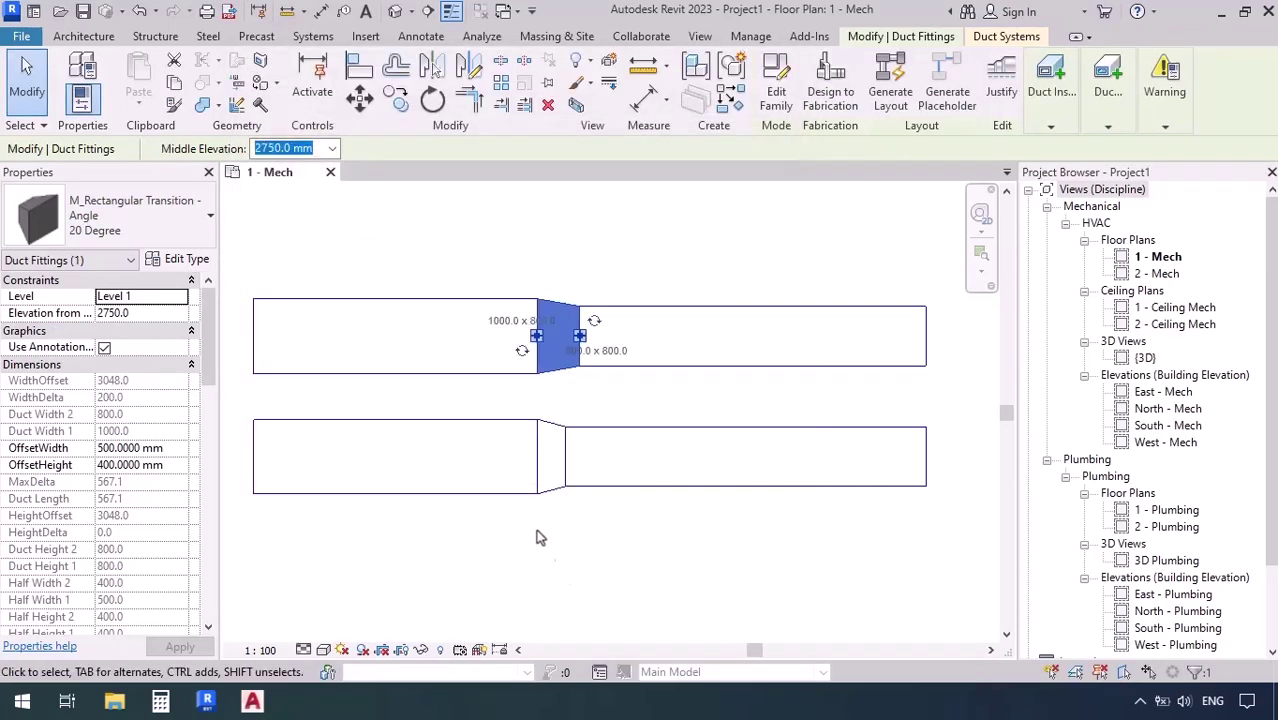
left_click(549, 470)
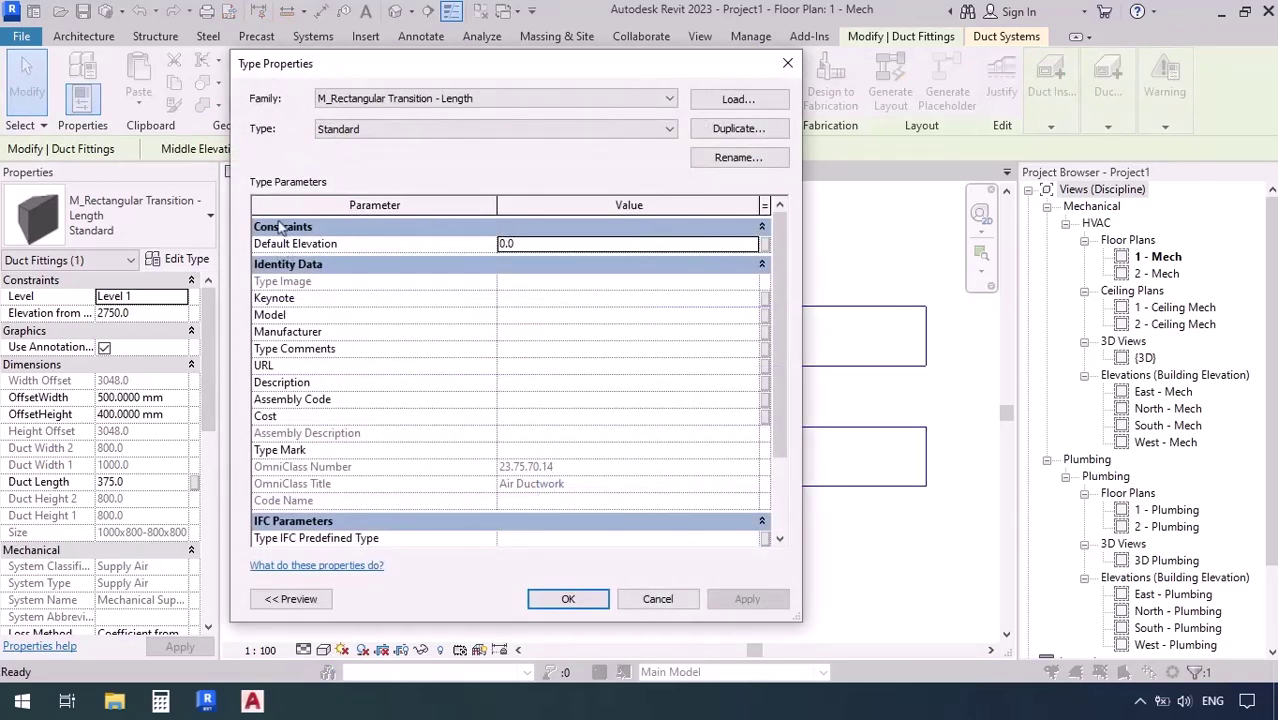
left_click(652, 598)
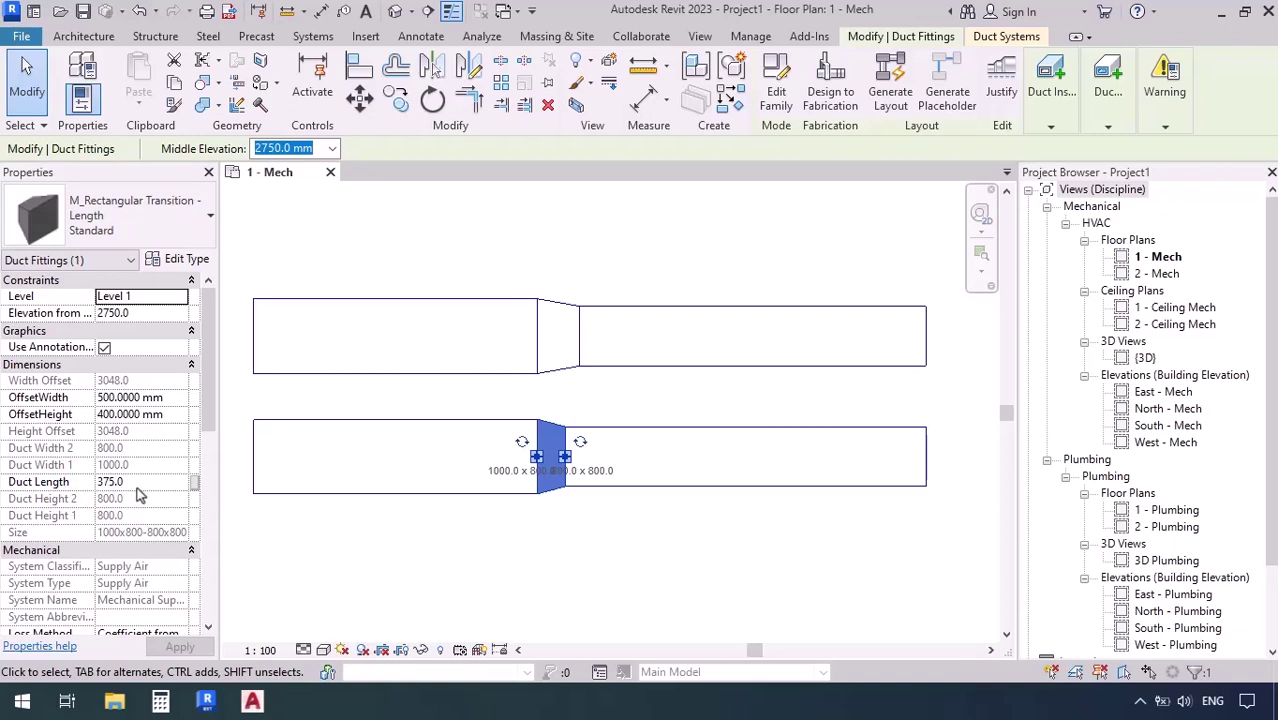
Dimension the length of the lower transition with an aligned dimension placed below its duct run.
left_click(320, 11)
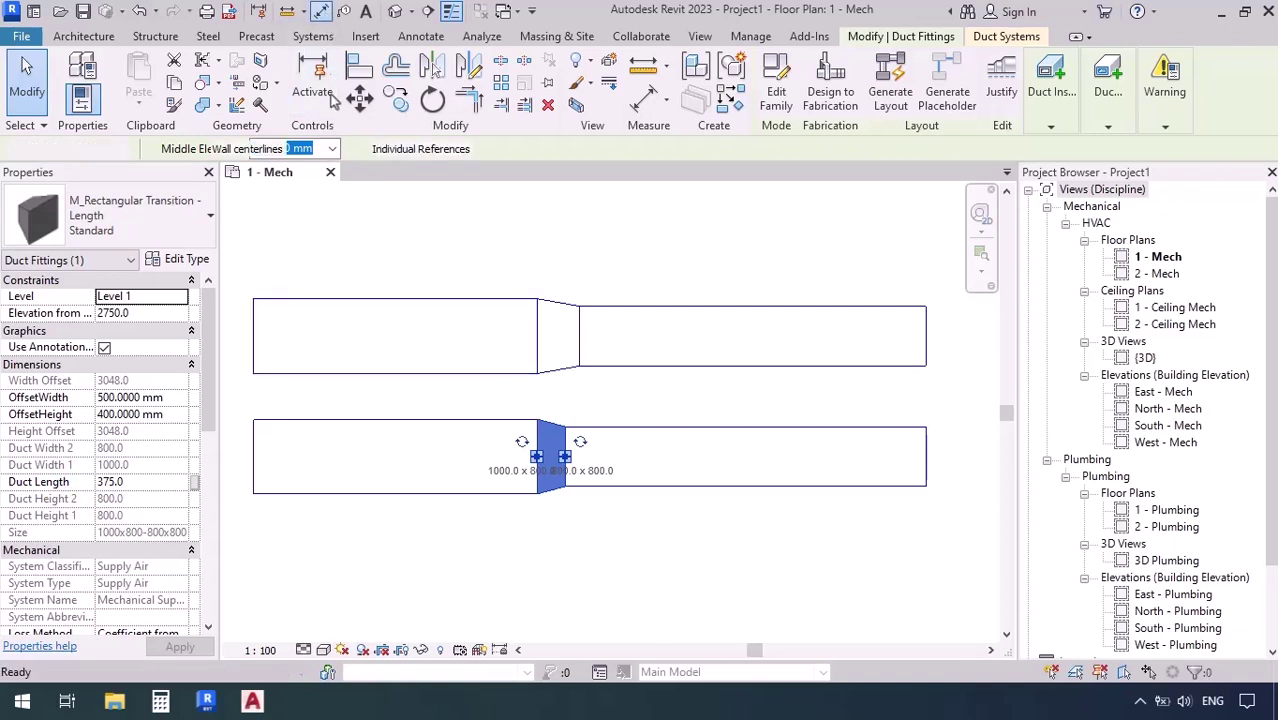
left_click(539, 446)
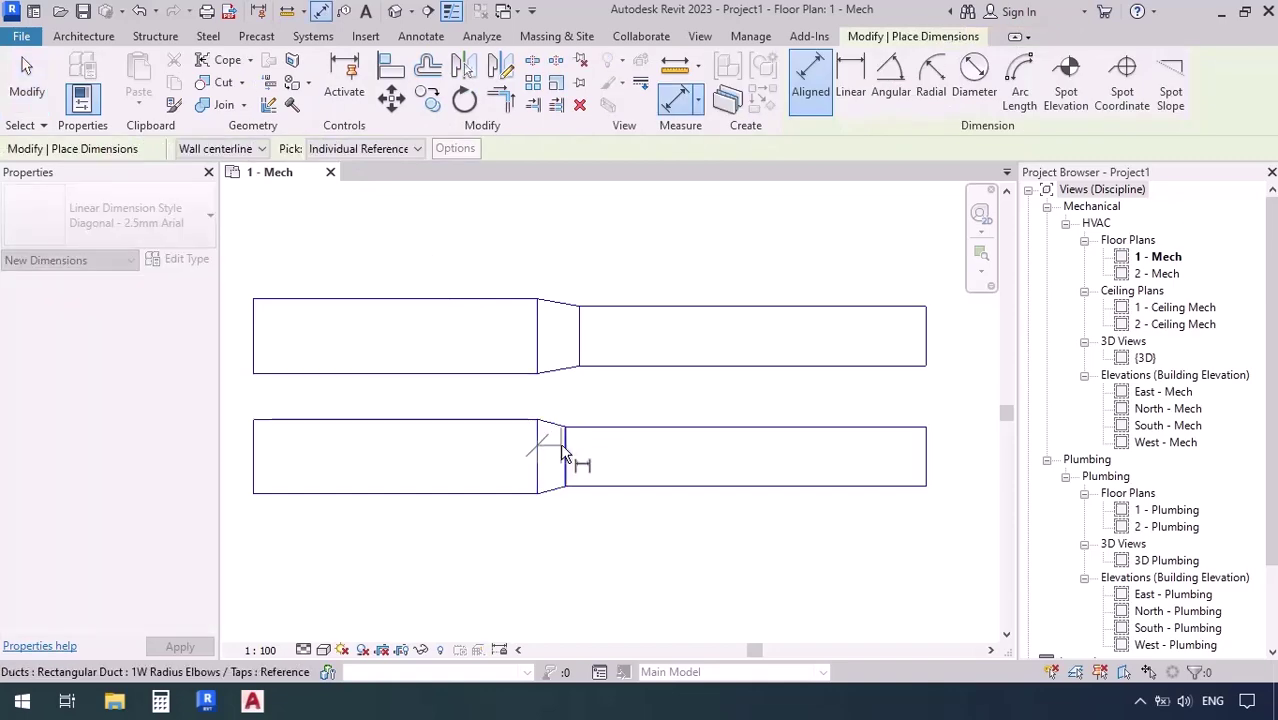
scroll(563, 452, "down", 2)
left_click(578, 527)
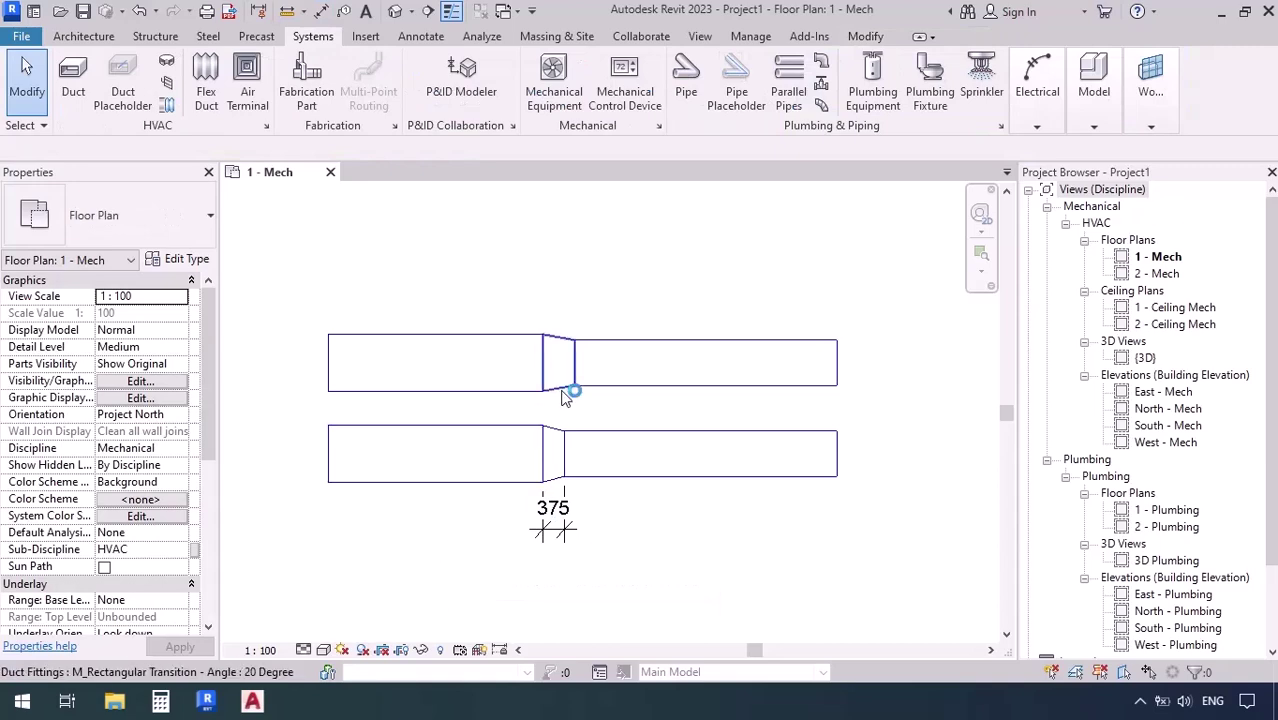
Set the Duct Length of the lower Standard length transition to 500 mm.
left_click(535, 437)
left_click(535, 437)
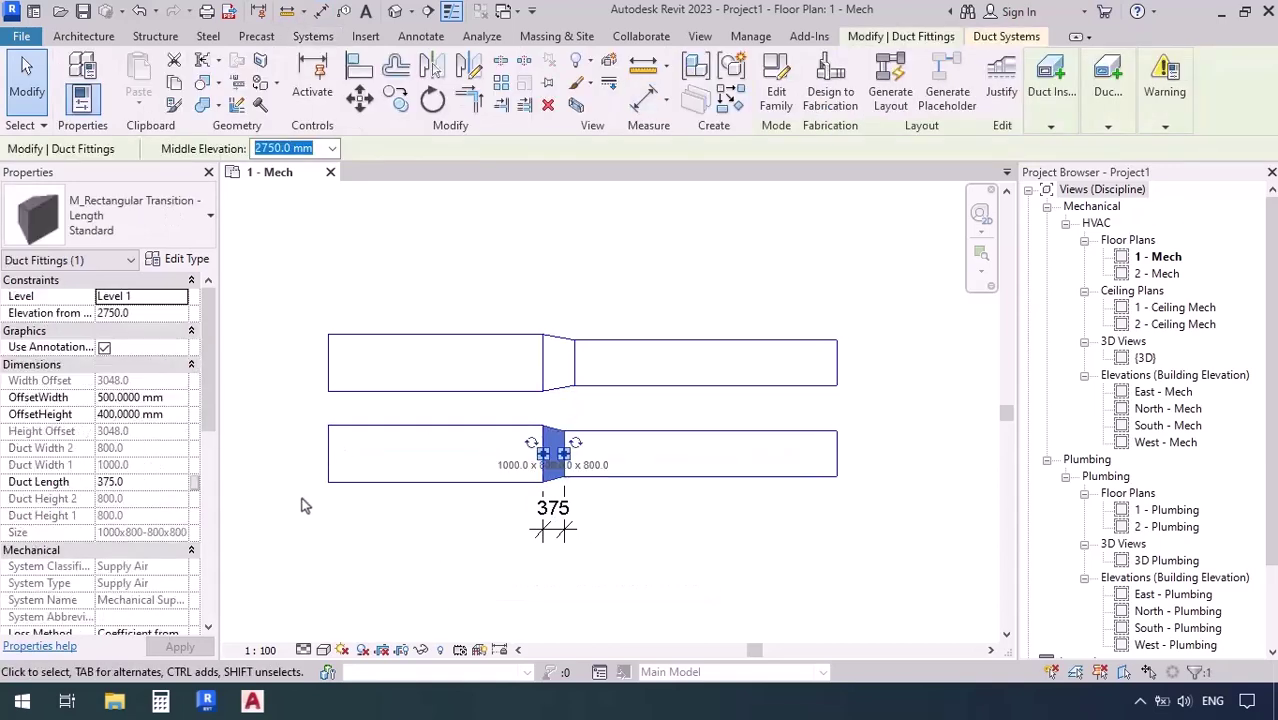
left_click(178, 482)
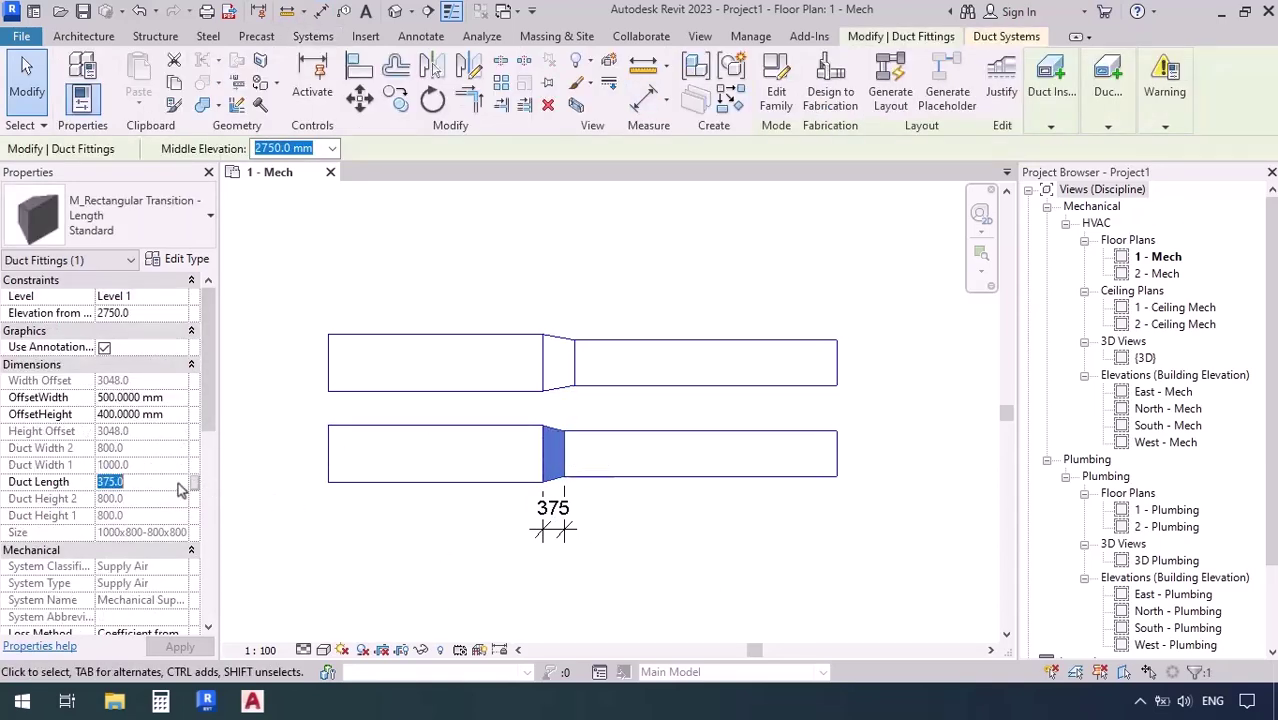
type("500")
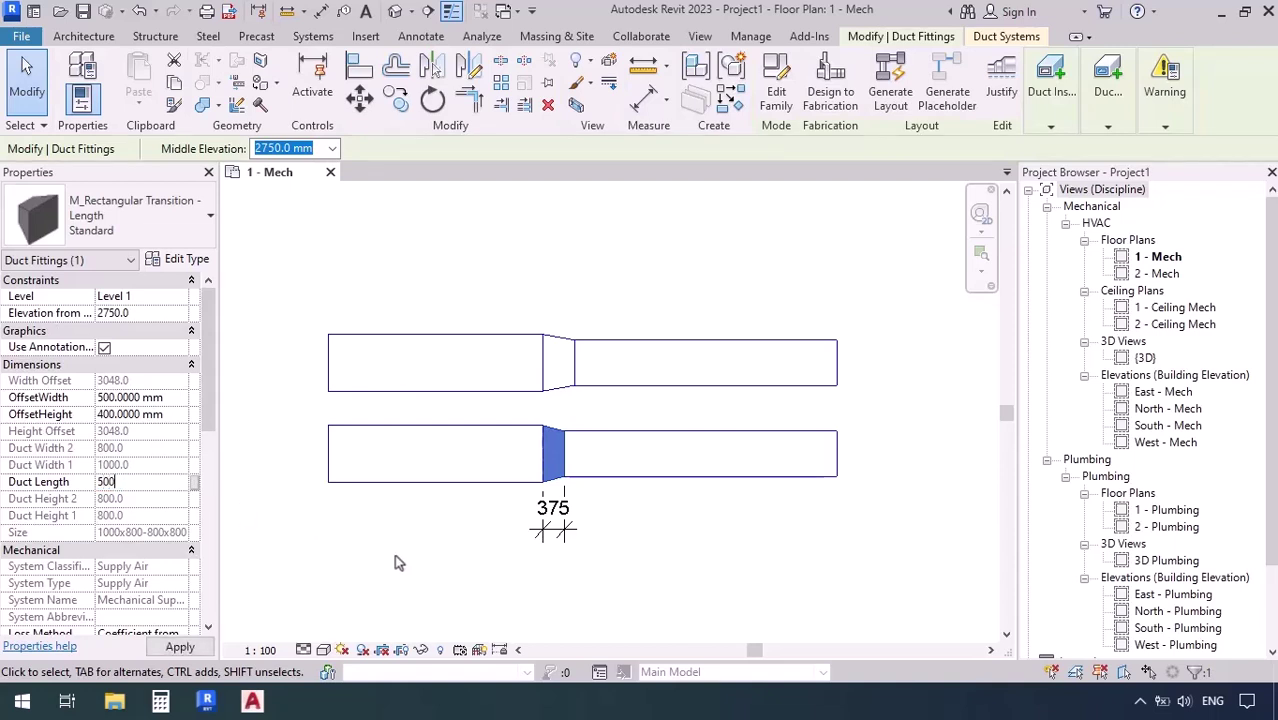
key("Return")
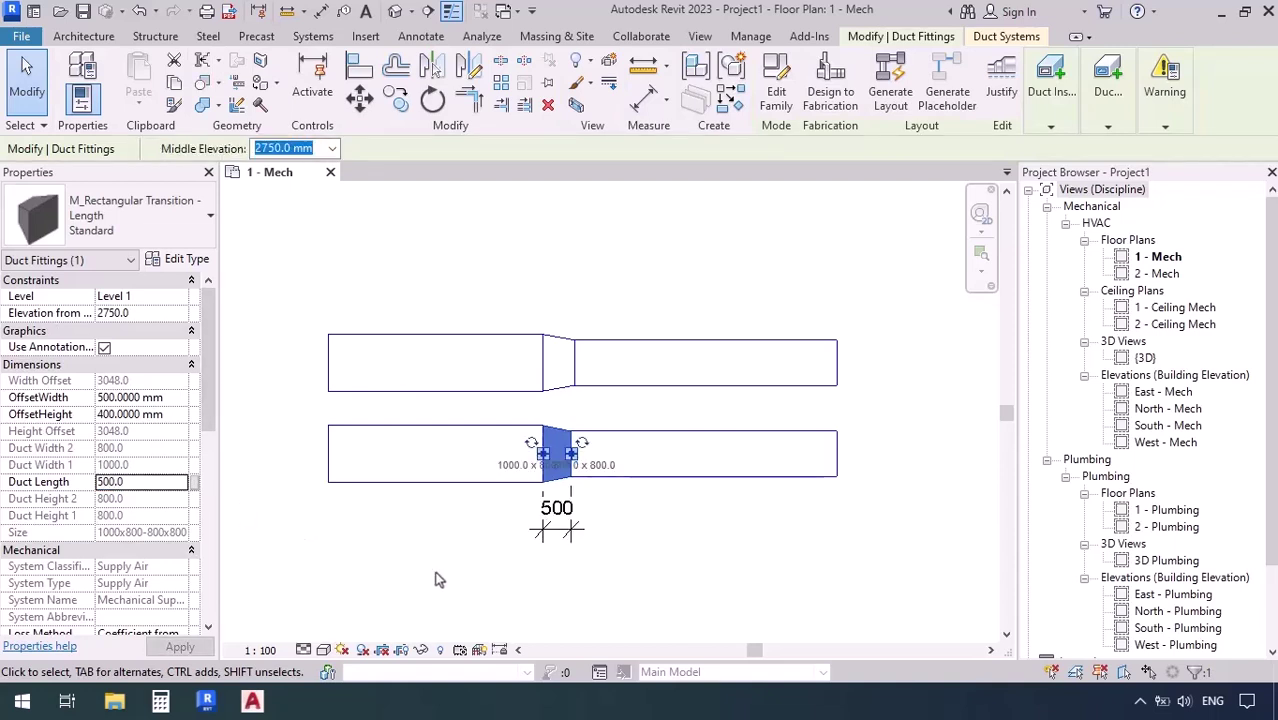
Set the lower transition's Duct Length to 1000 mm and check the instance properties of the upper 20 Degree transition.
left_click(160, 484)
type("1")
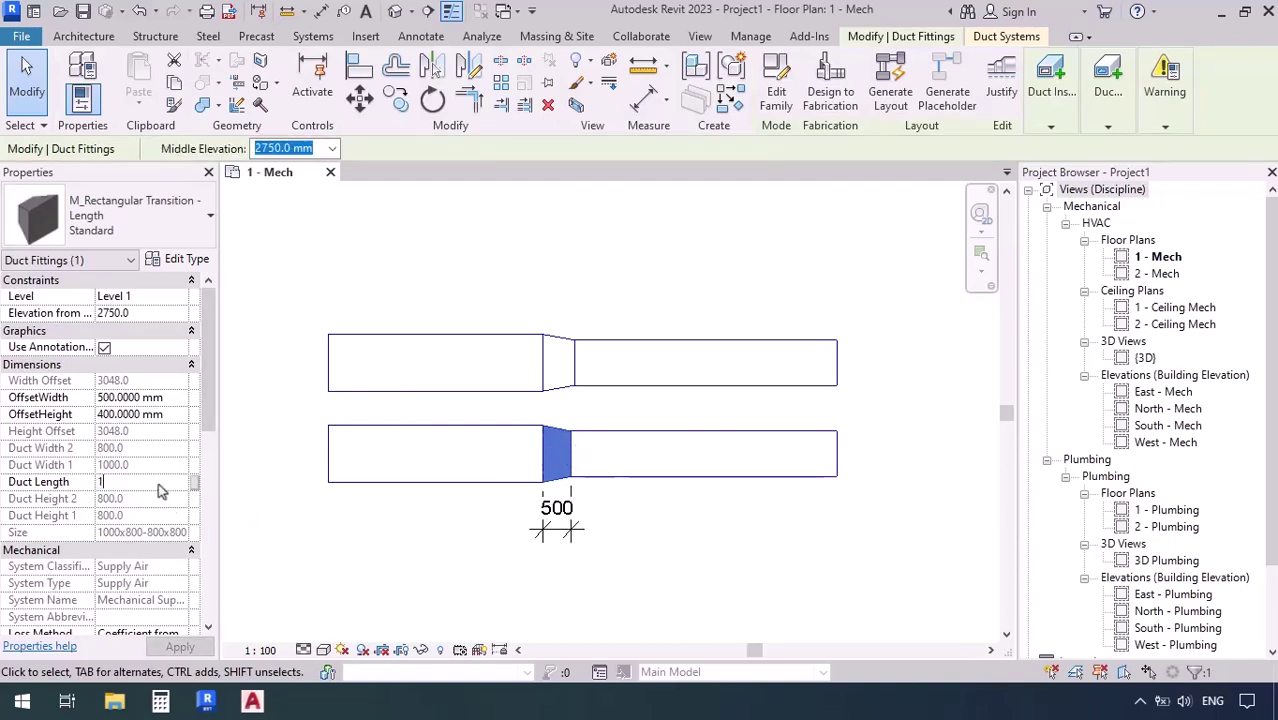
type("000")
key("Return")
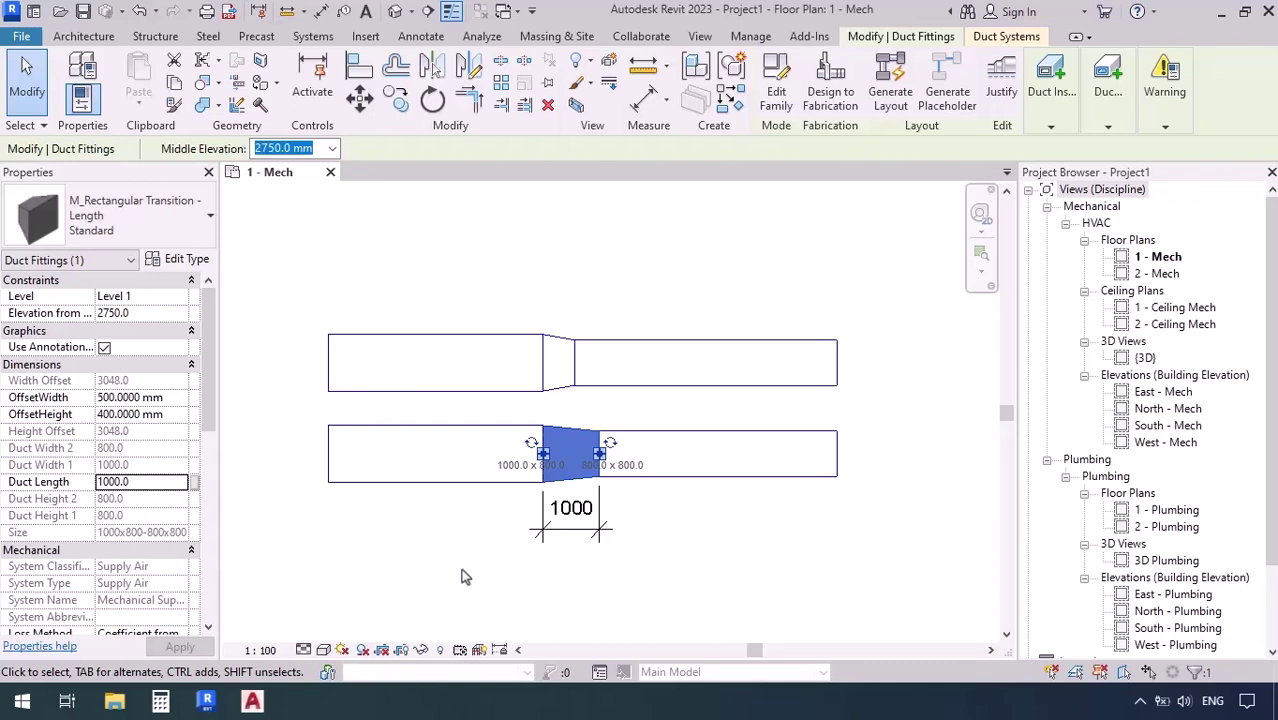
left_click(560, 368)
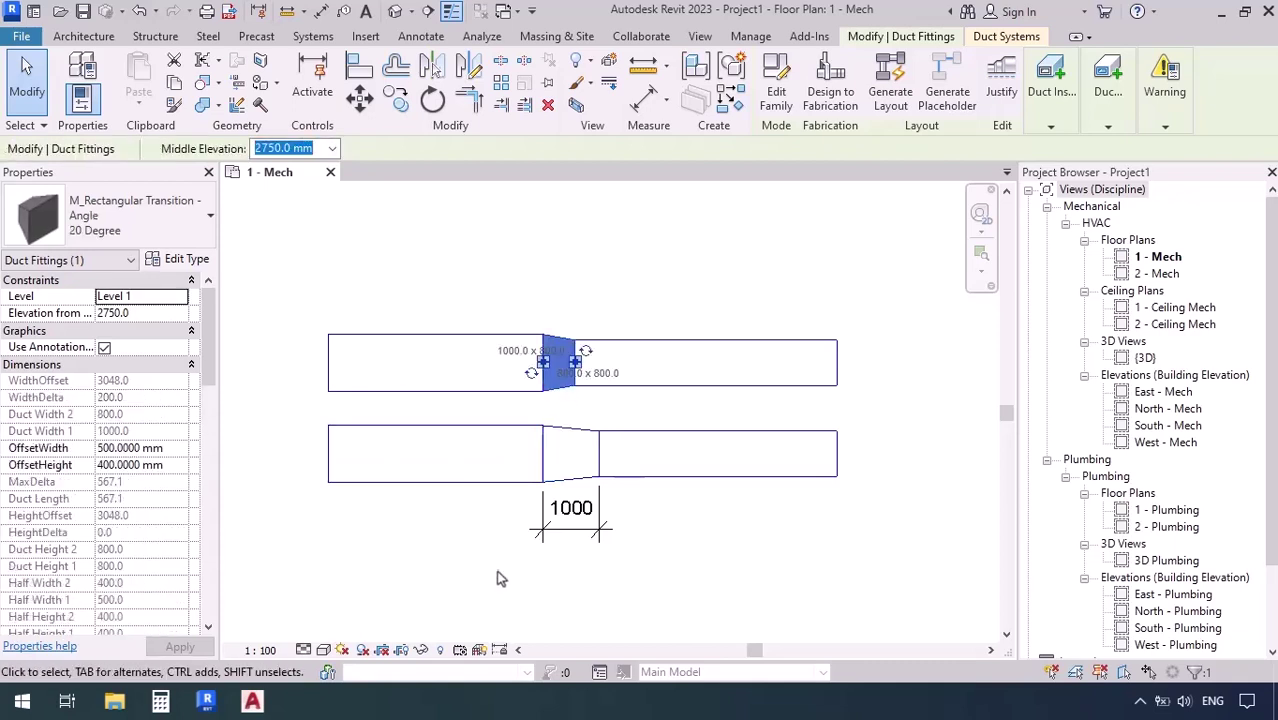
key("Escape")
key("Escape")
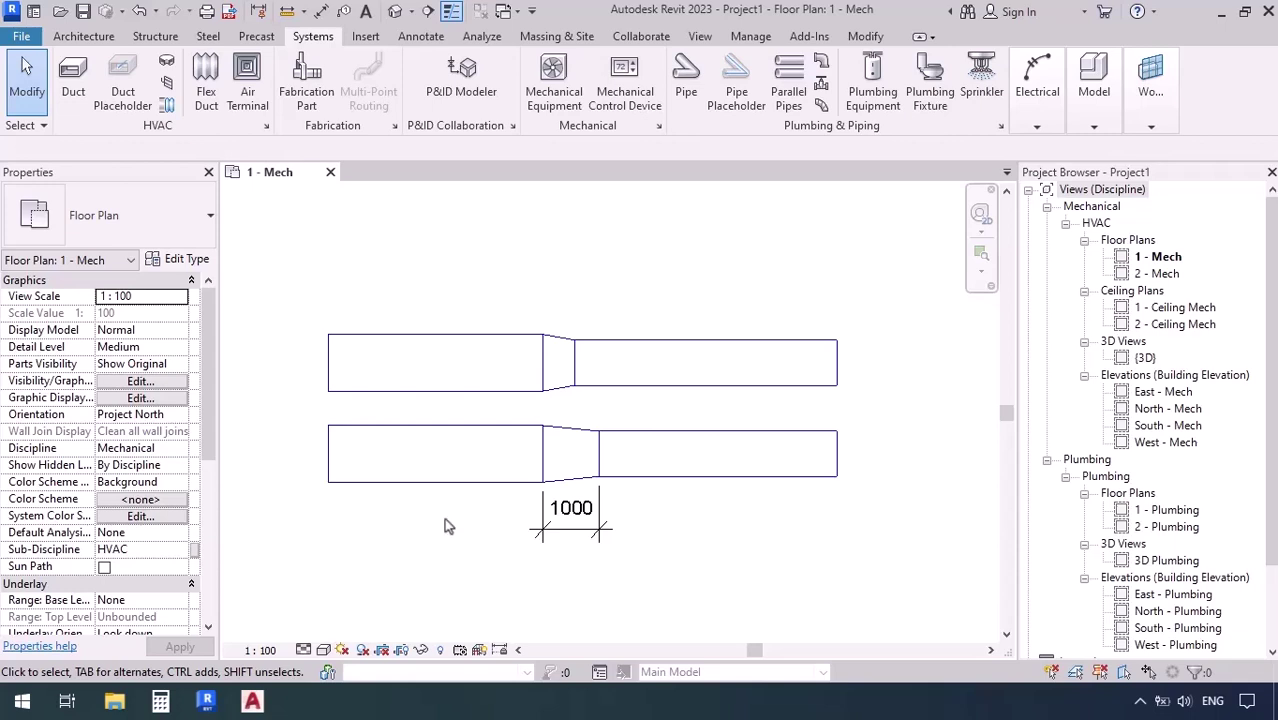
Draw a third horizontal duct 1000 mm wide below the two runs, aligned with both ends of their wider ducts.
middle_click_drag(442, 524, 440, 462)
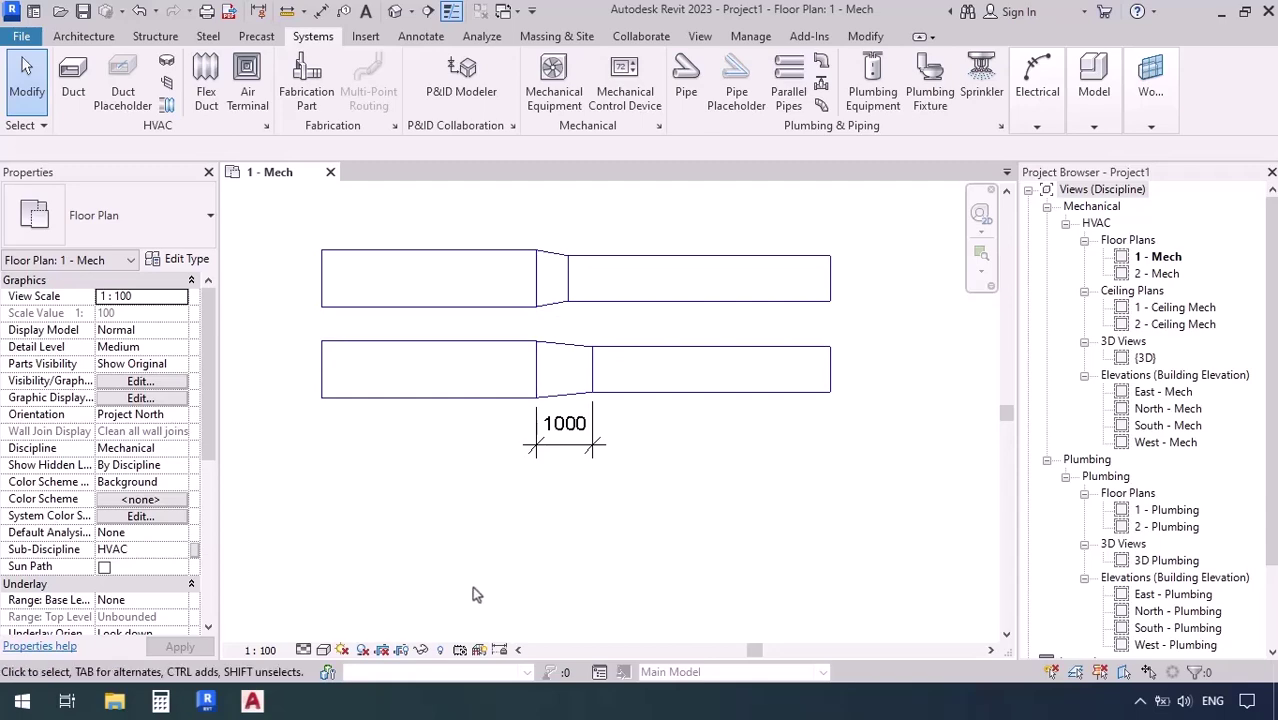
key("d")
key("t")
double_click(216, 154)
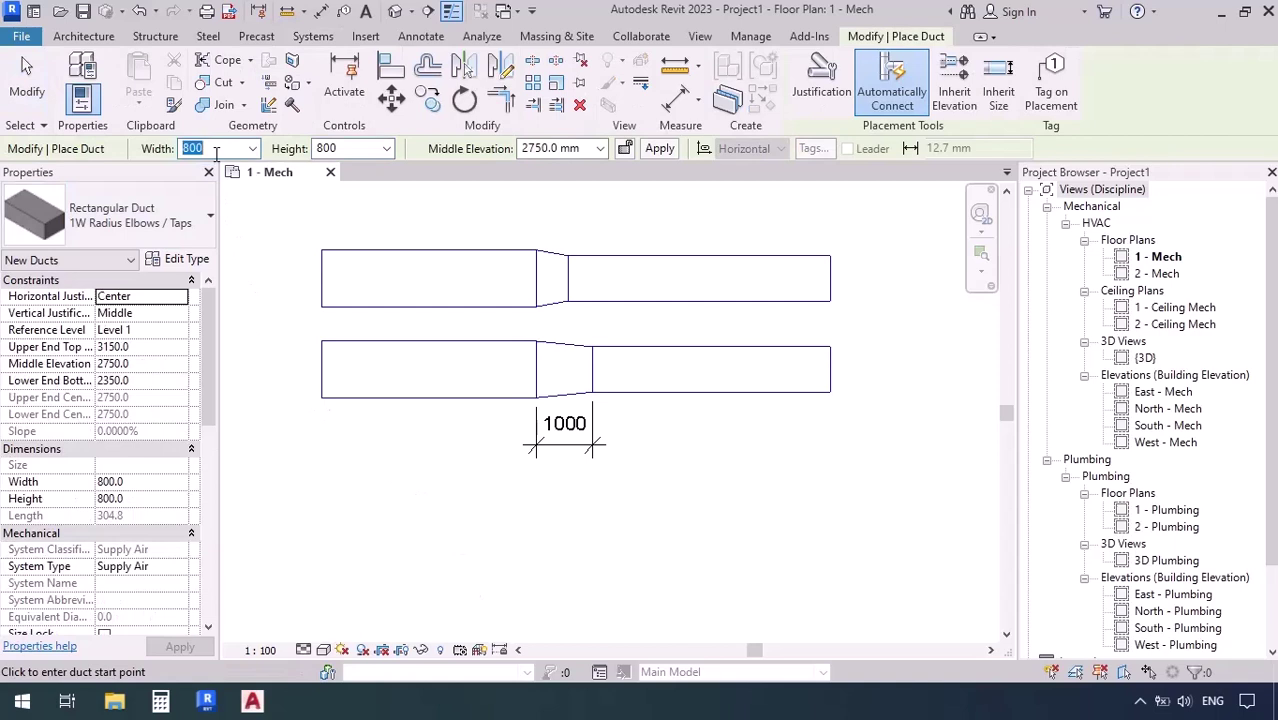
type("1000")
left_click(320, 527)
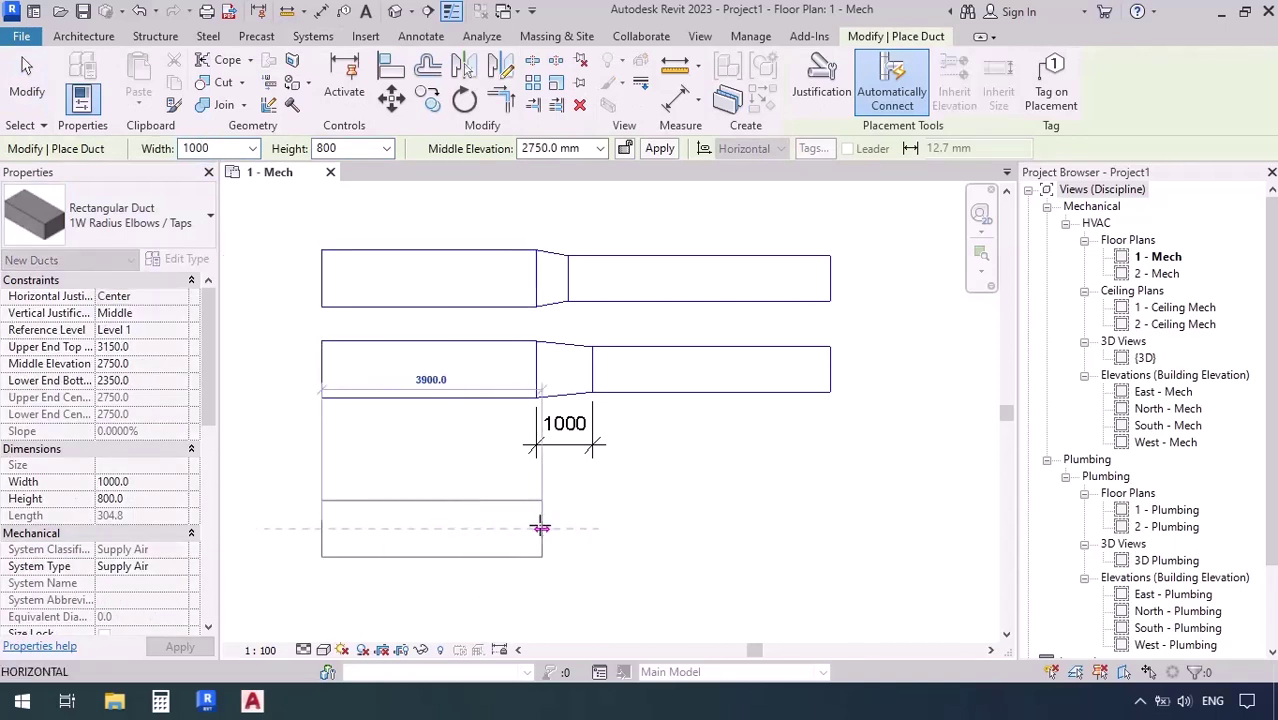
left_click(536, 527)
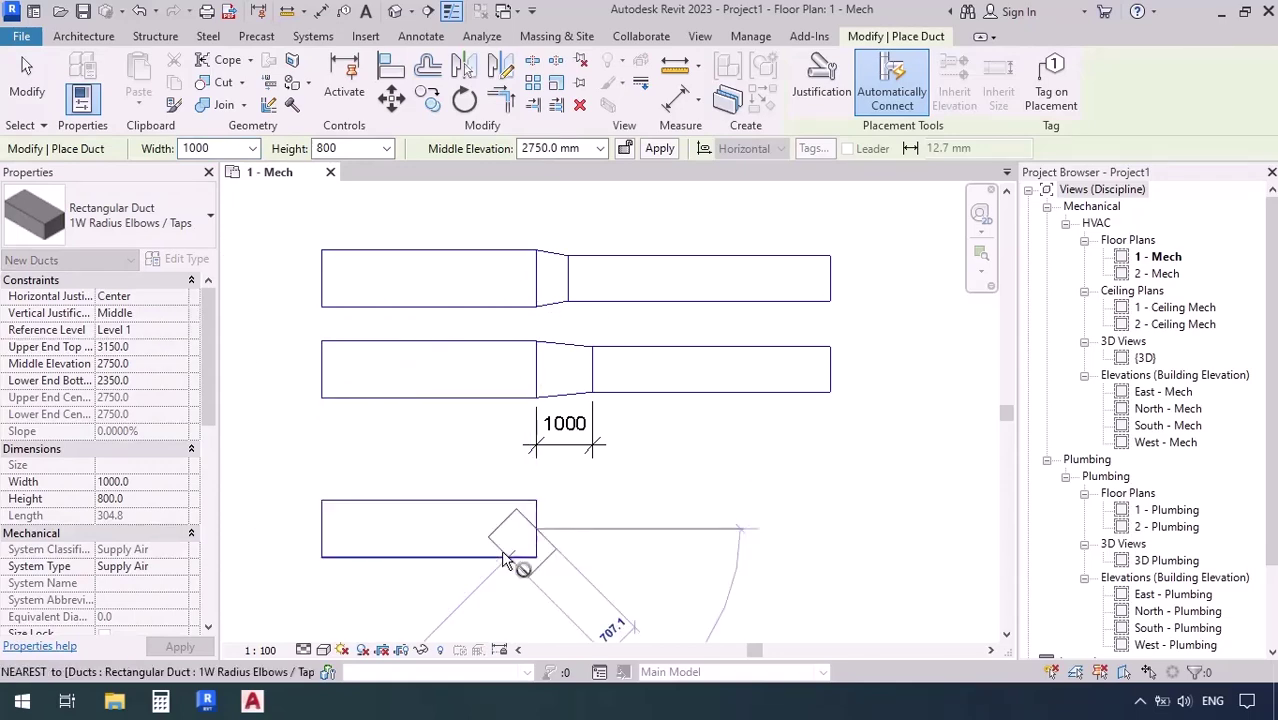
Continue the third duct horizontally at 800 mm width until it lines up with the ends of the runs above.
left_click(219, 148)
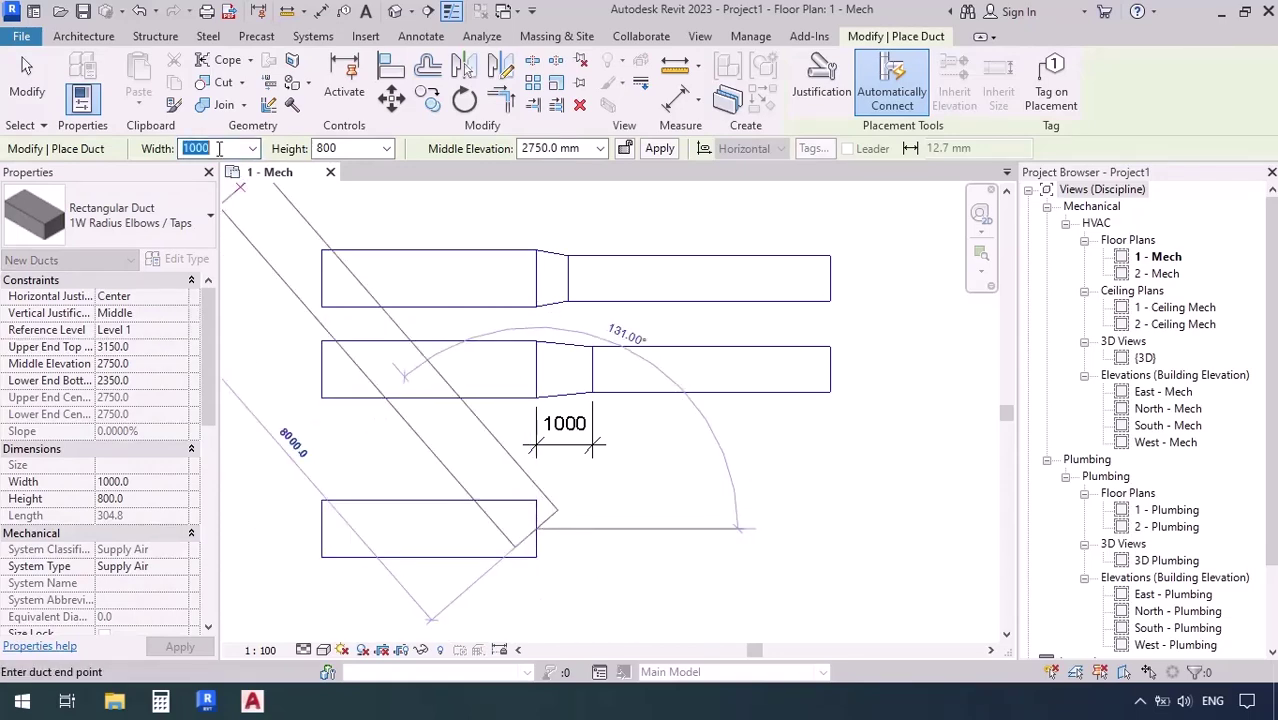
type("800")
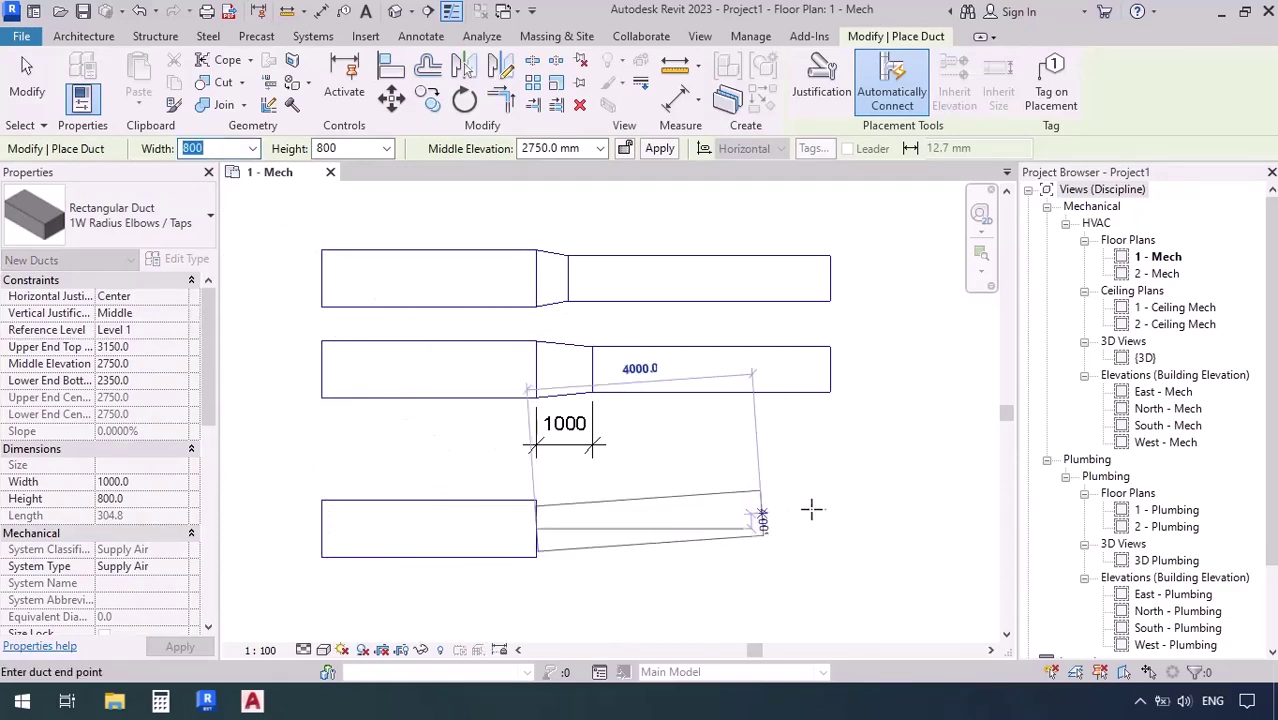
left_click(836, 521)
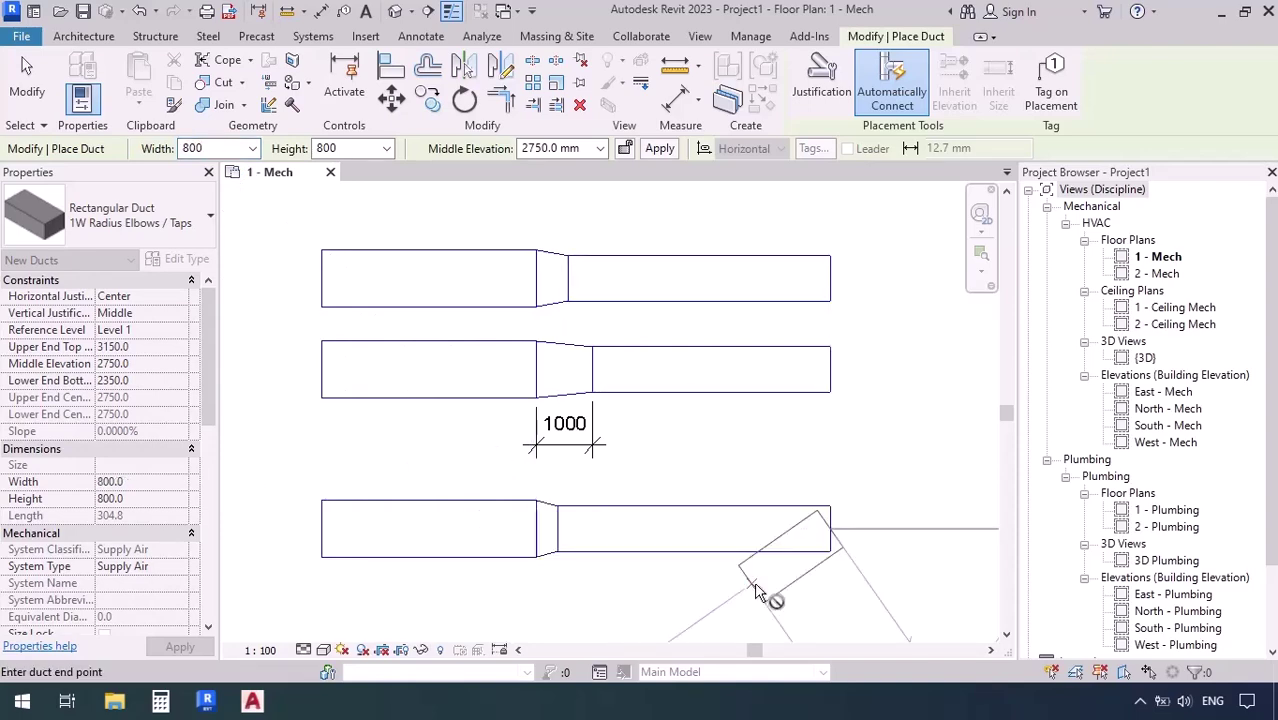
key("Escape")
key("Escape")
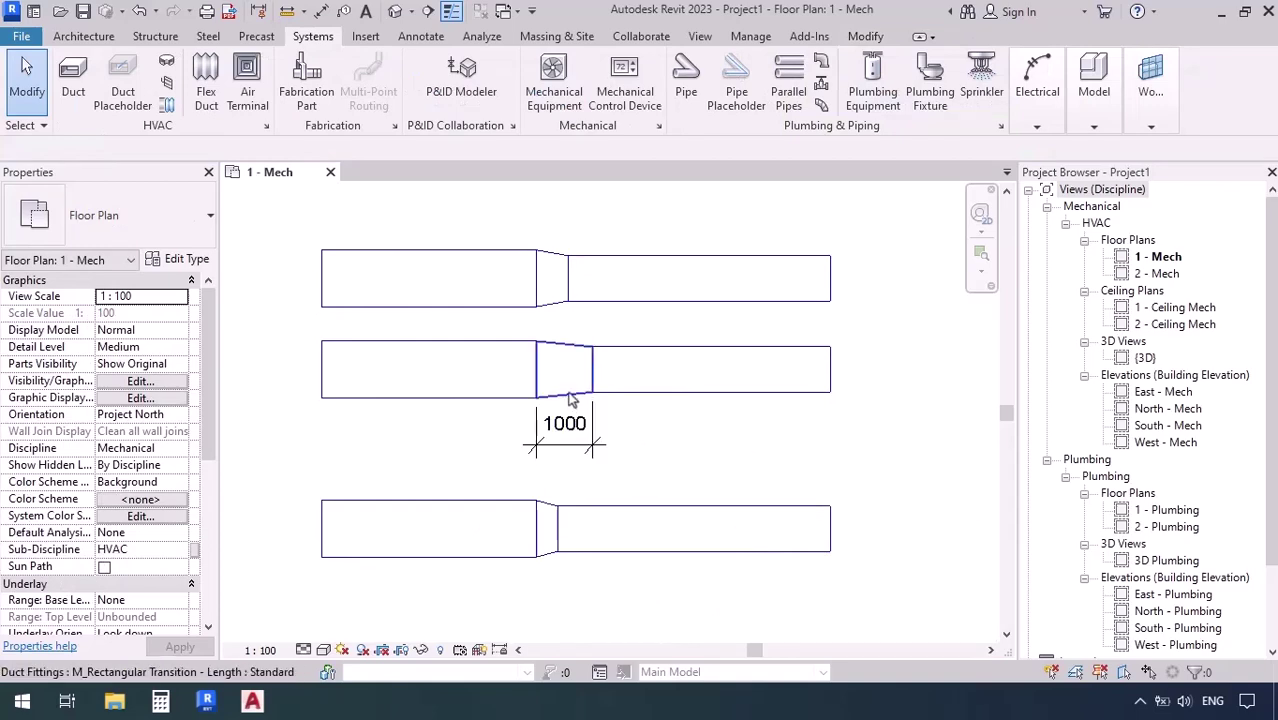
Compare the instance properties of the bottom and middle length transitions with the type properties of the top 20 Degree transition.
left_click(546, 528)
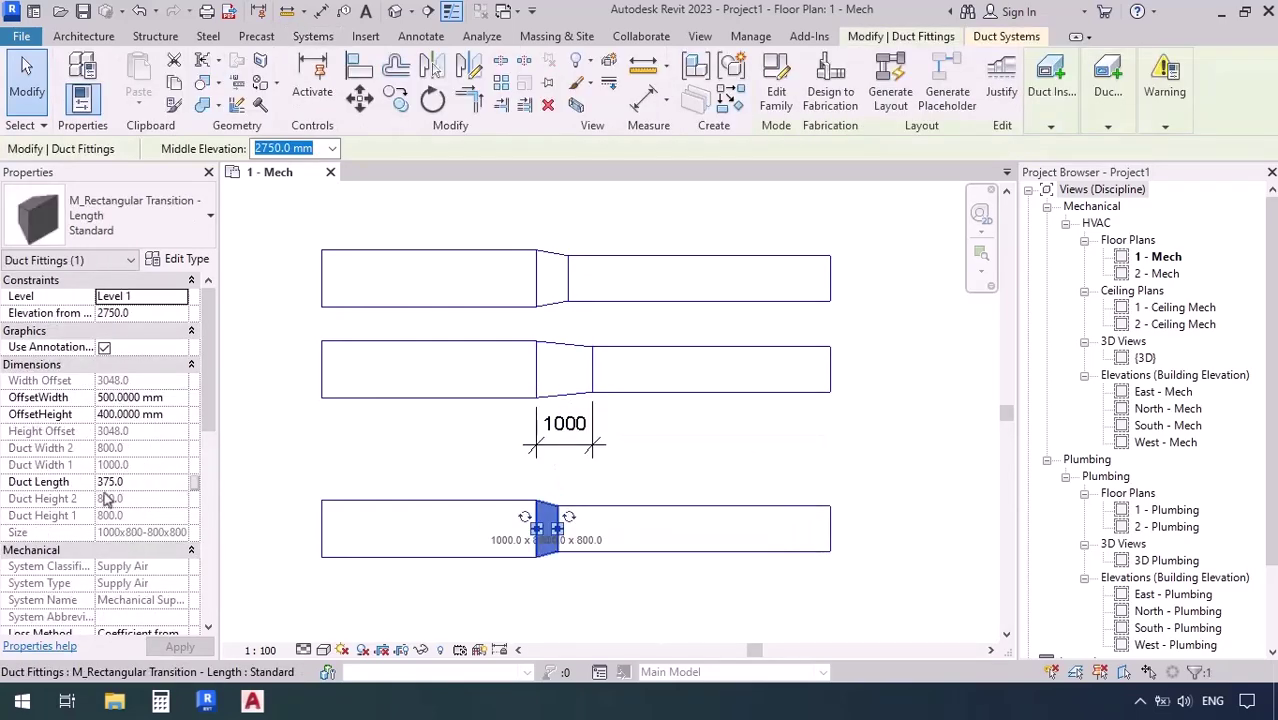
left_click(455, 603)
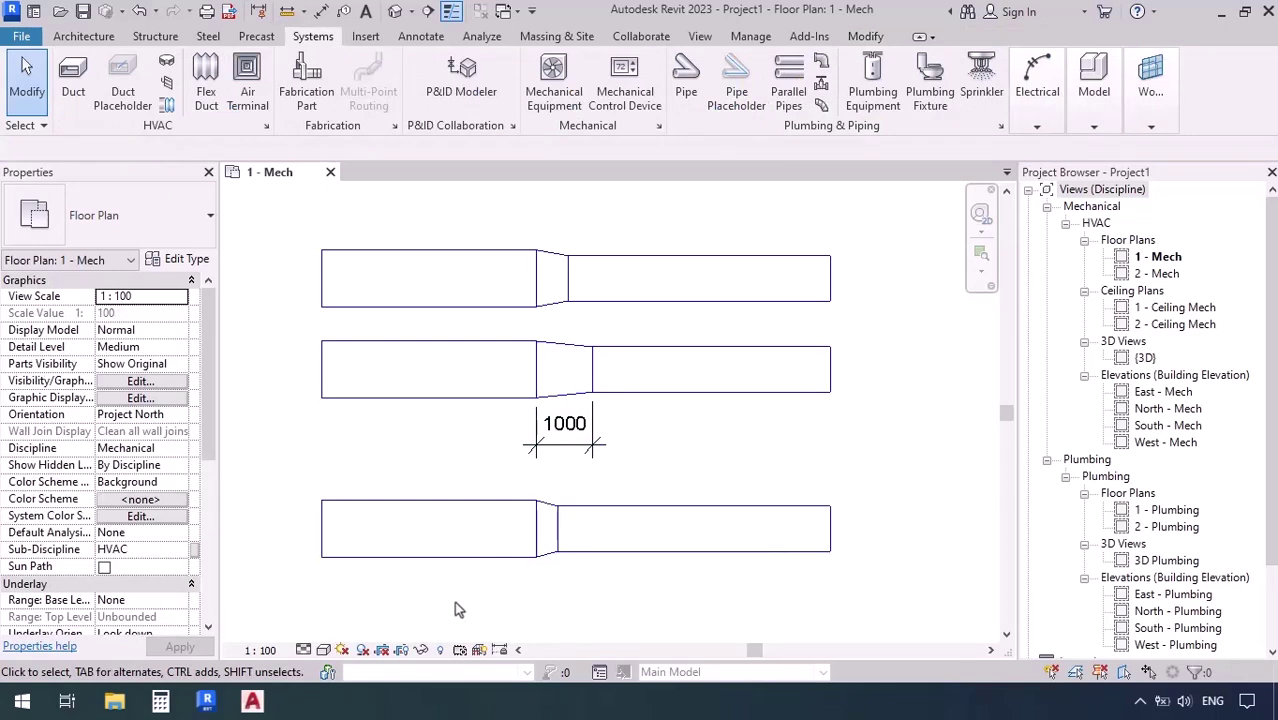
left_click(558, 303)
left_click(182, 259)
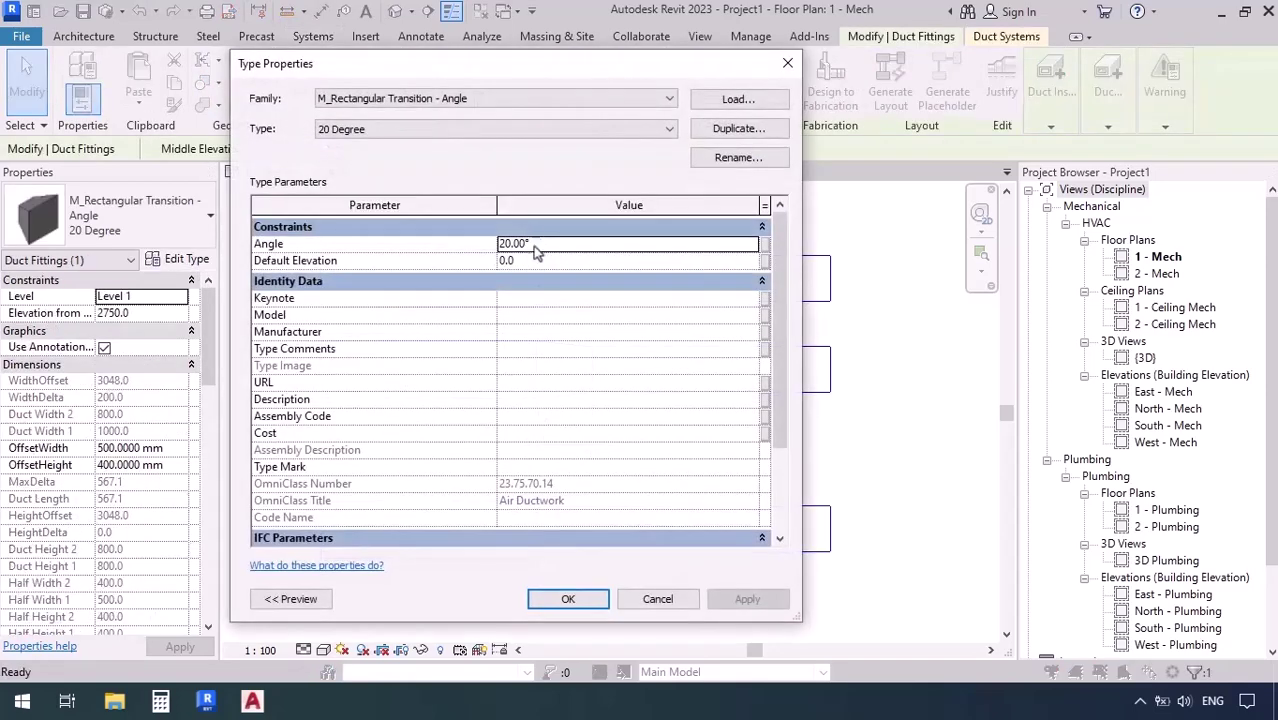
left_click(657, 599)
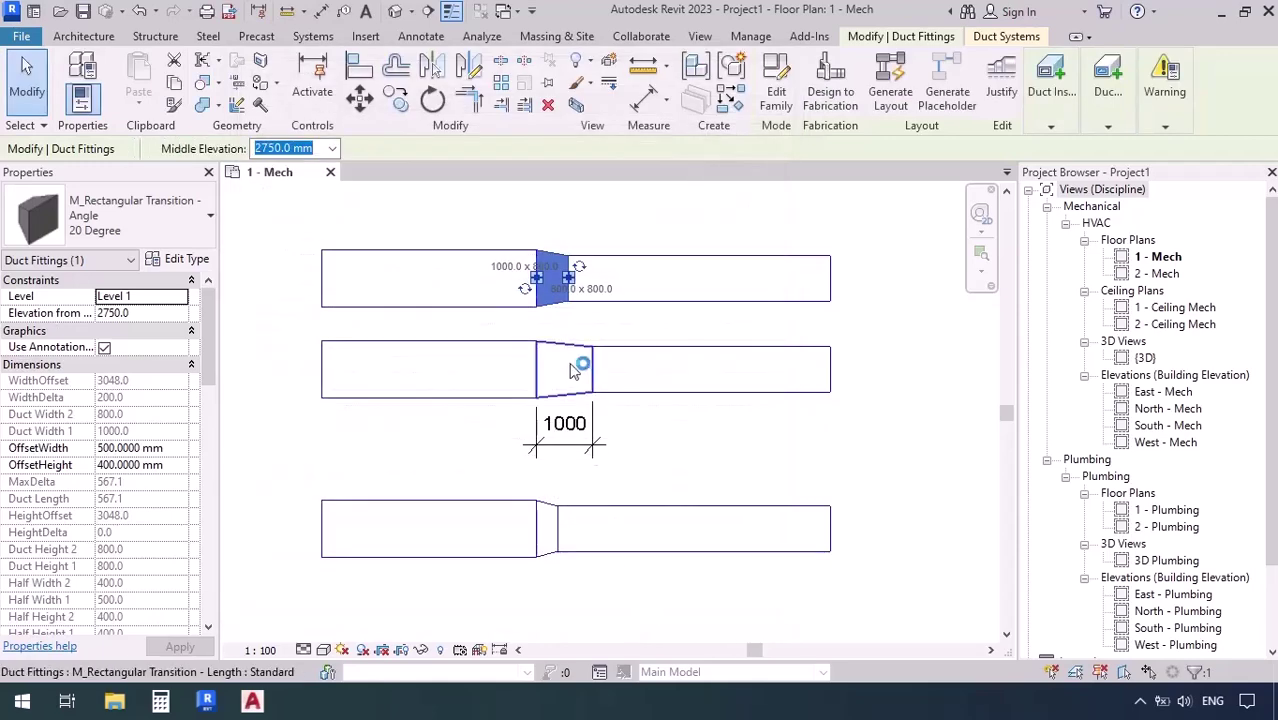
left_click(570, 370)
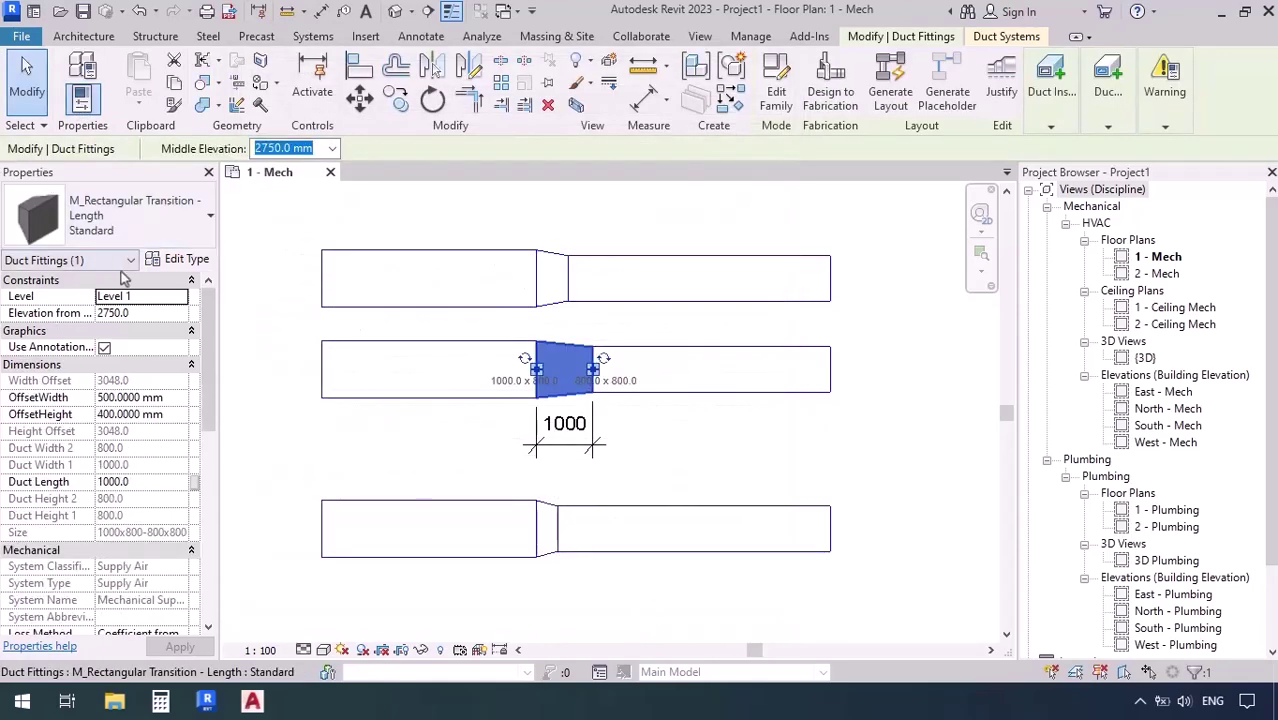
left_click(425, 463)
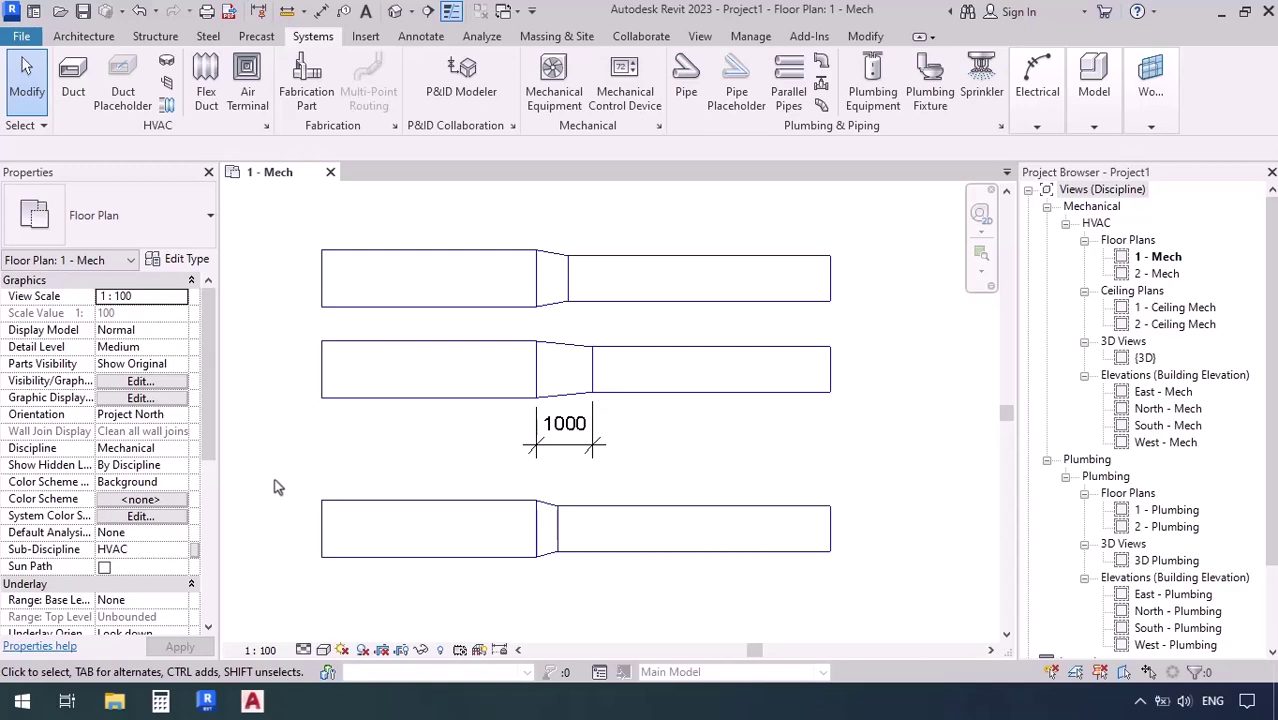
left_click(578, 350)
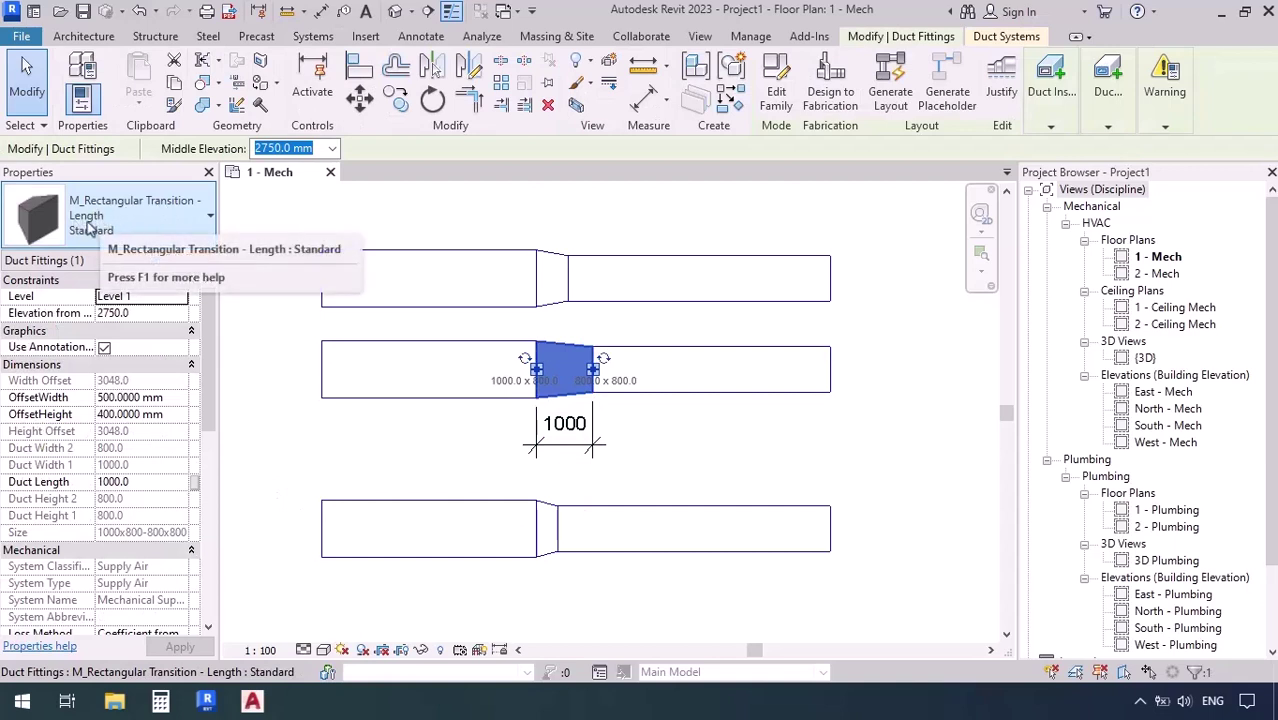
Set the Duct Length of the bottom run's transition to 400 mm.
left_click(546, 540)
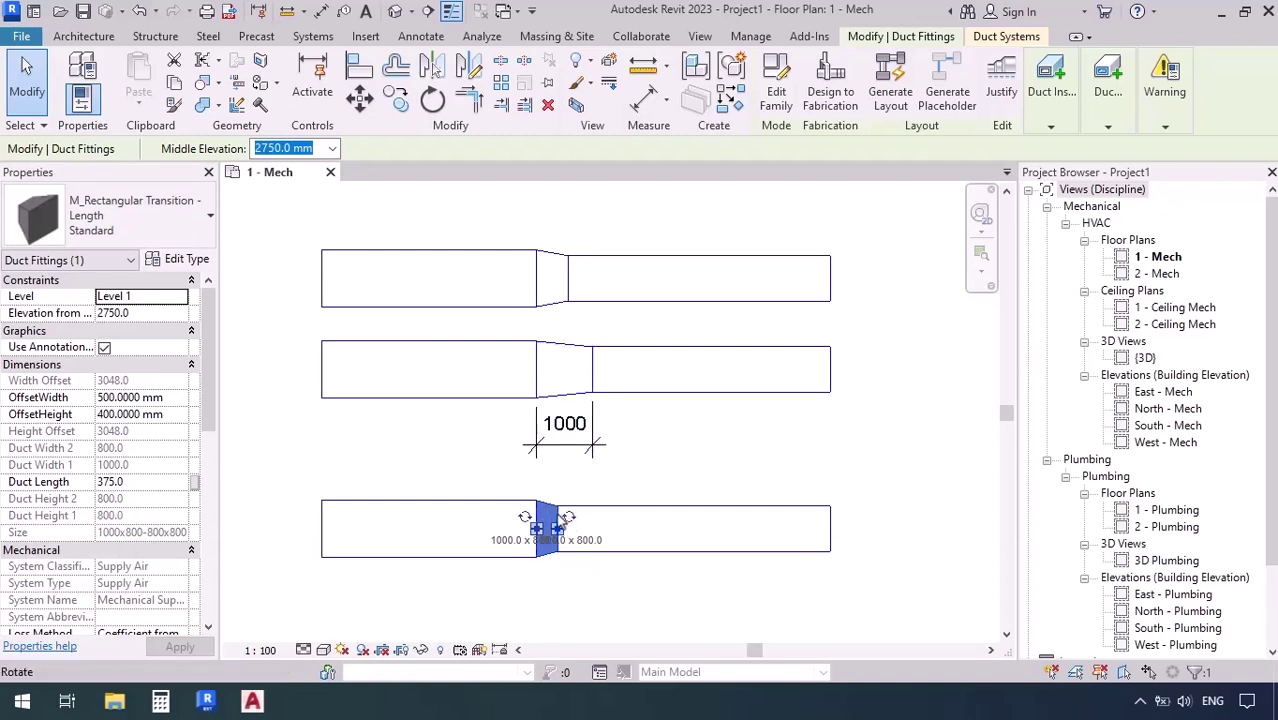
left_click(144, 486)
double_click(144, 486)
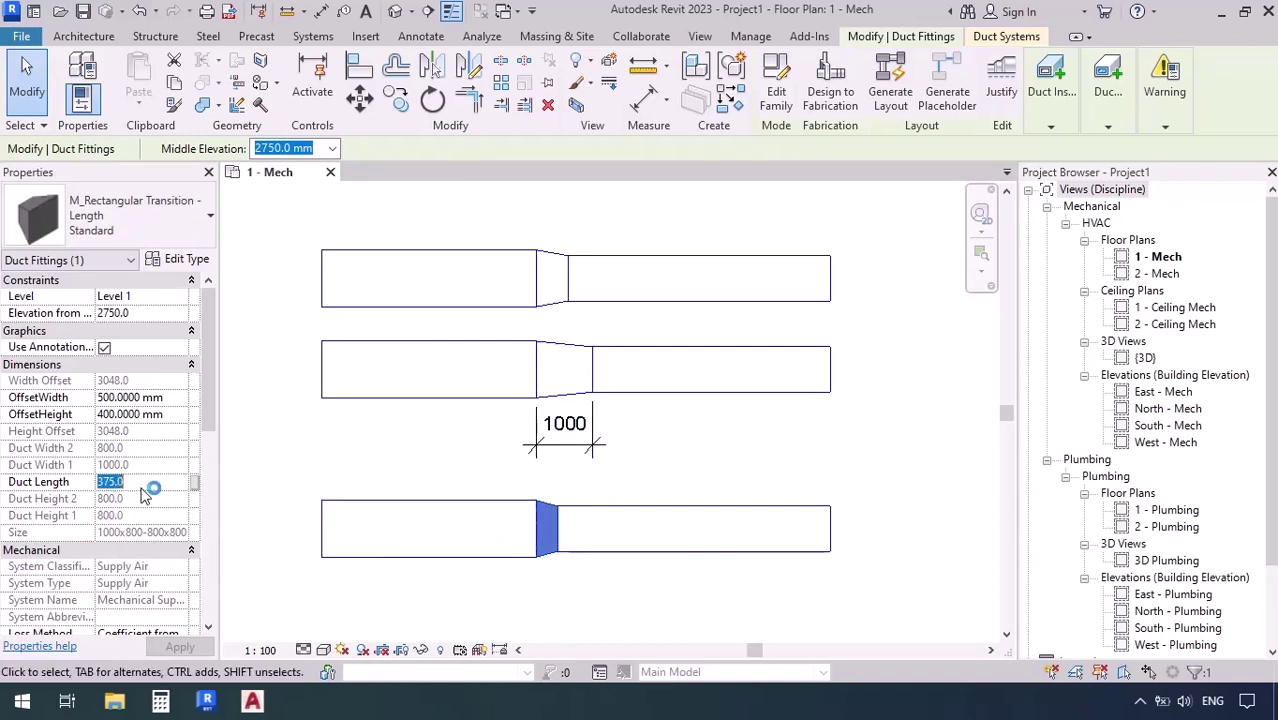
type("400")
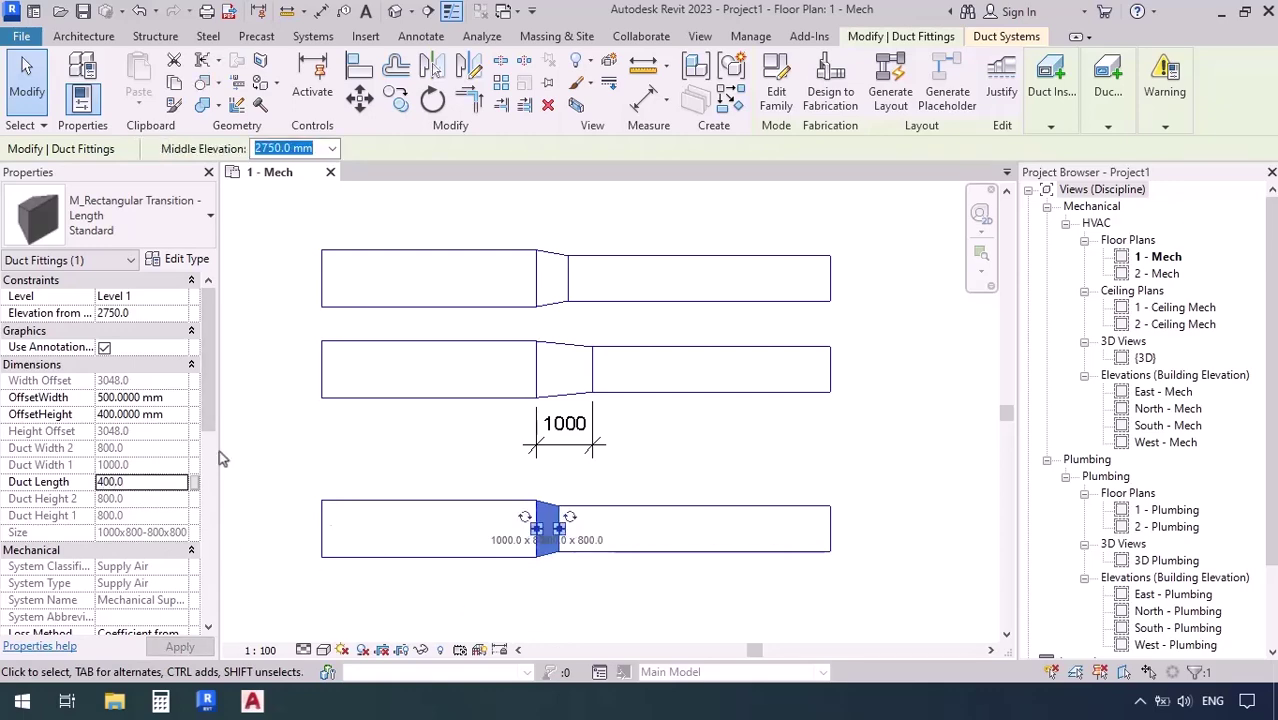
Dimension the length of the bottom run's transition with an aligned dimension placed below it.
left_click(320, 11)
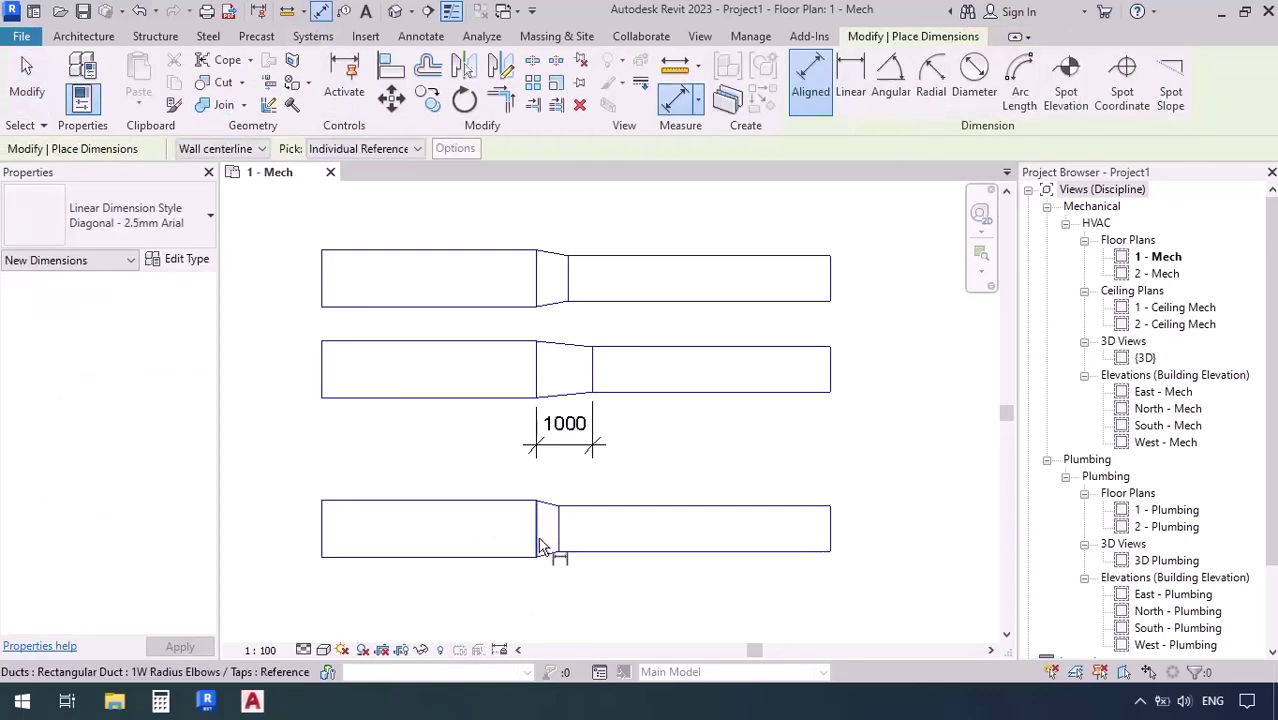
left_click(540, 545)
left_click(559, 530)
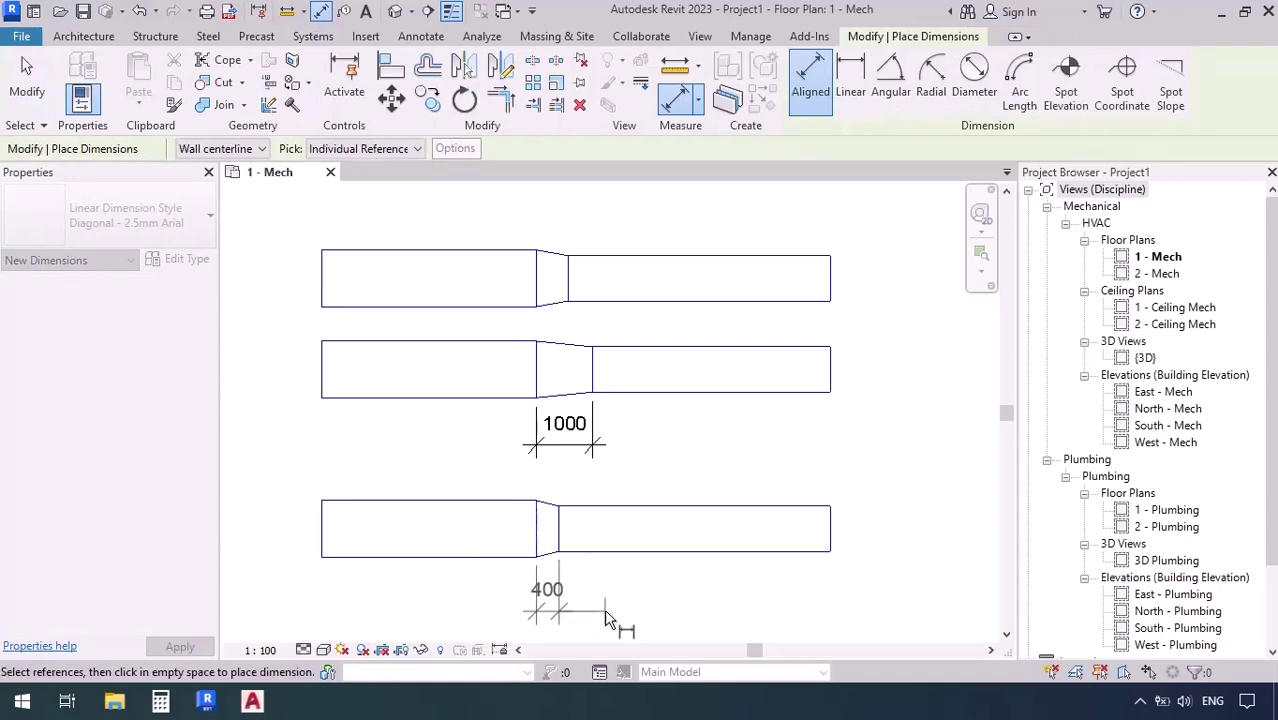
left_click(607, 620)
key("Escape")
key("Escape")
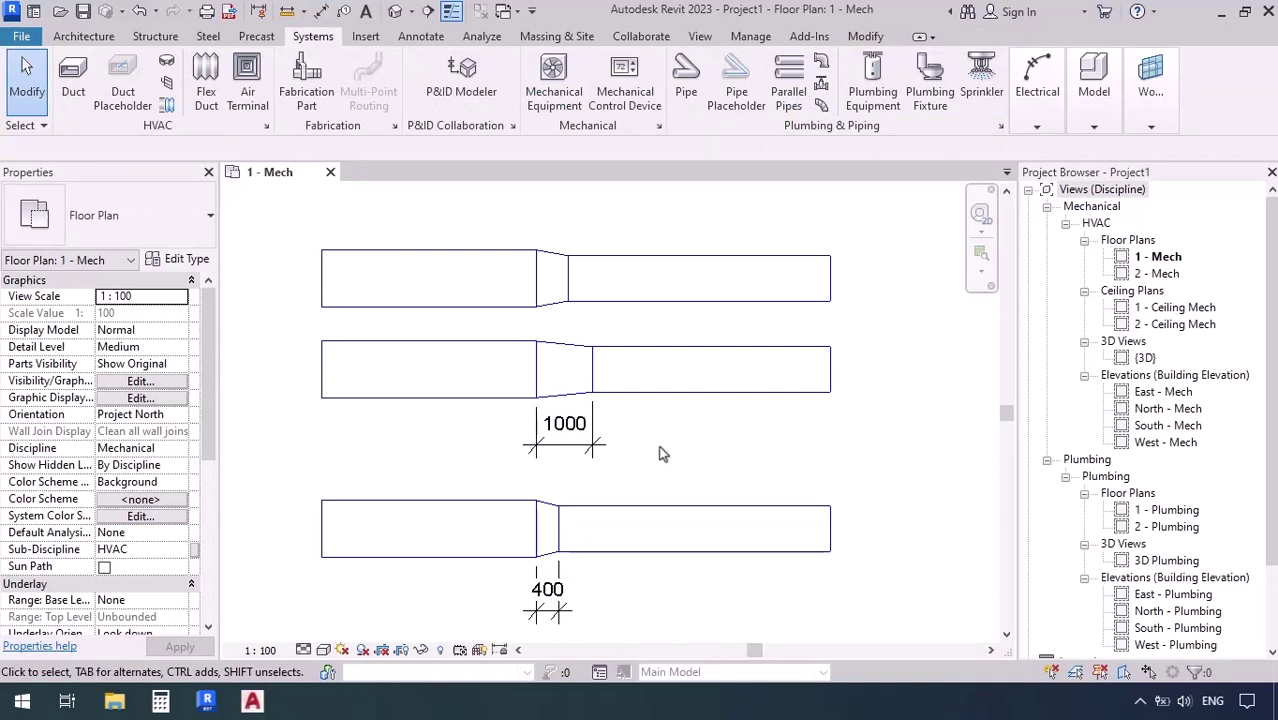
Copy the whole top duct run with its angle transition 1700 mm straight up.
scroll(640, 444, "down", 2)
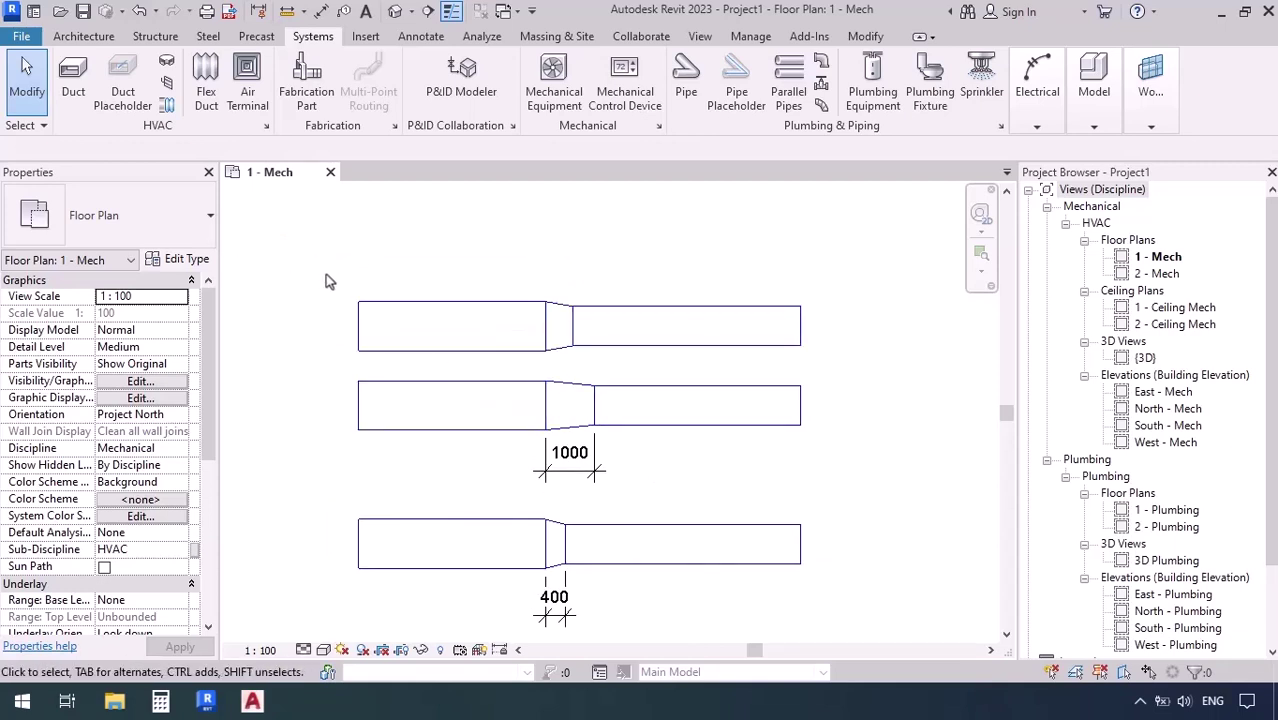
left_click_drag(325, 274, 878, 370)
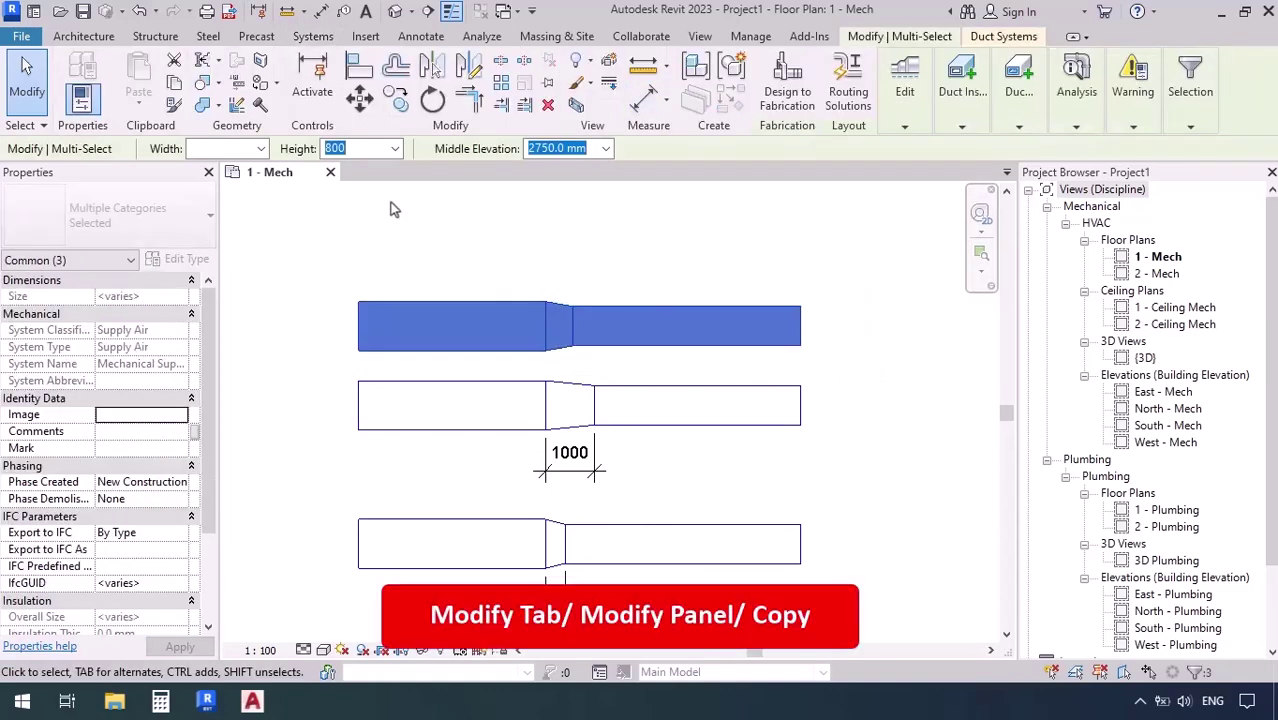
left_click(396, 98)
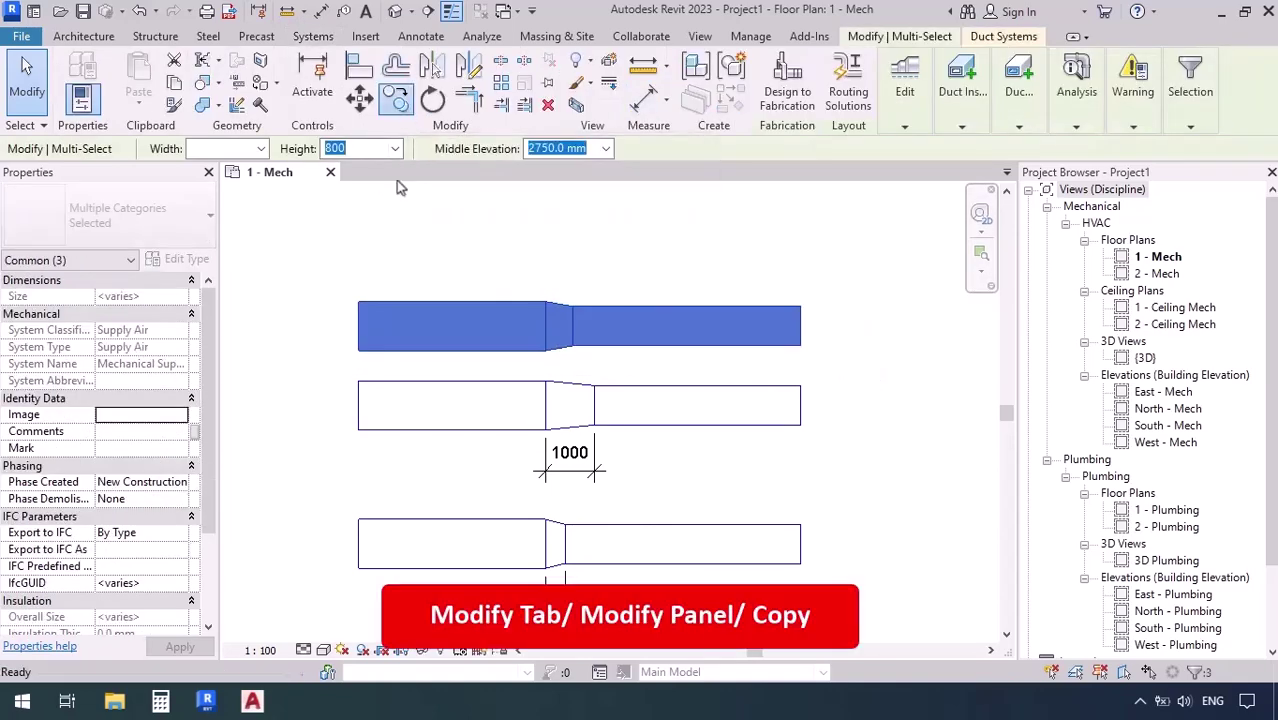
left_click(359, 324)
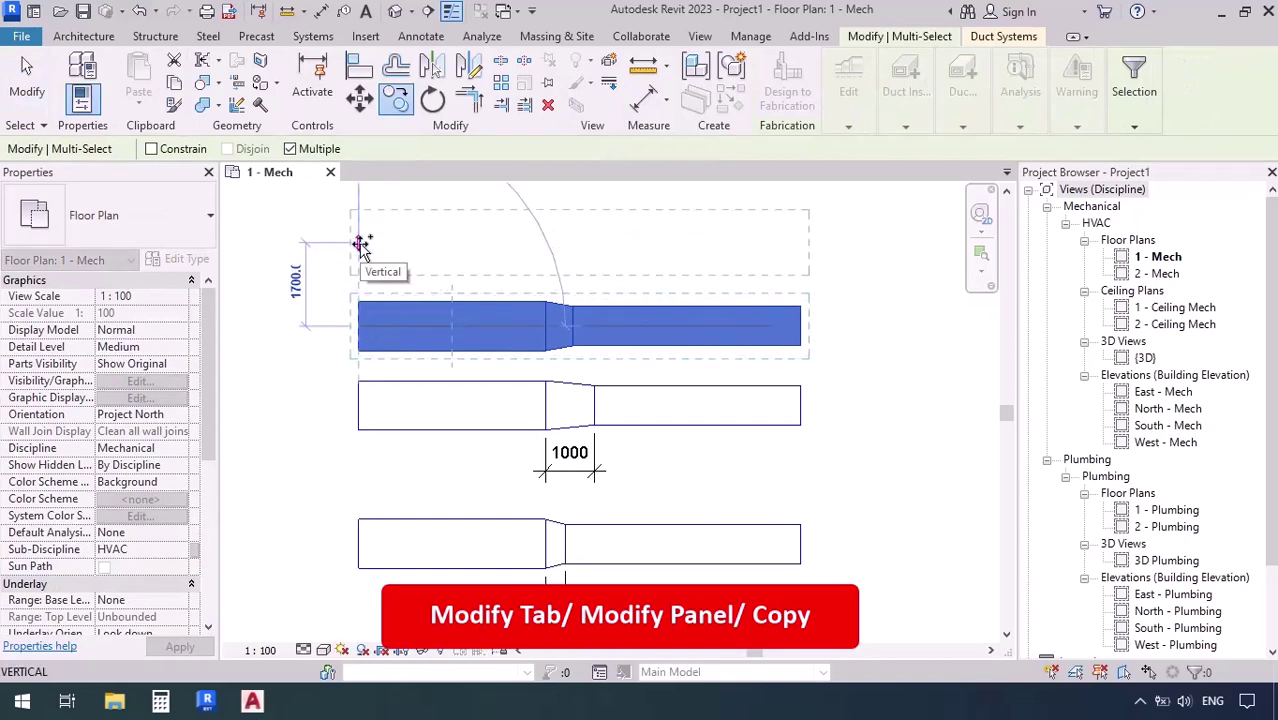
left_click(360, 244)
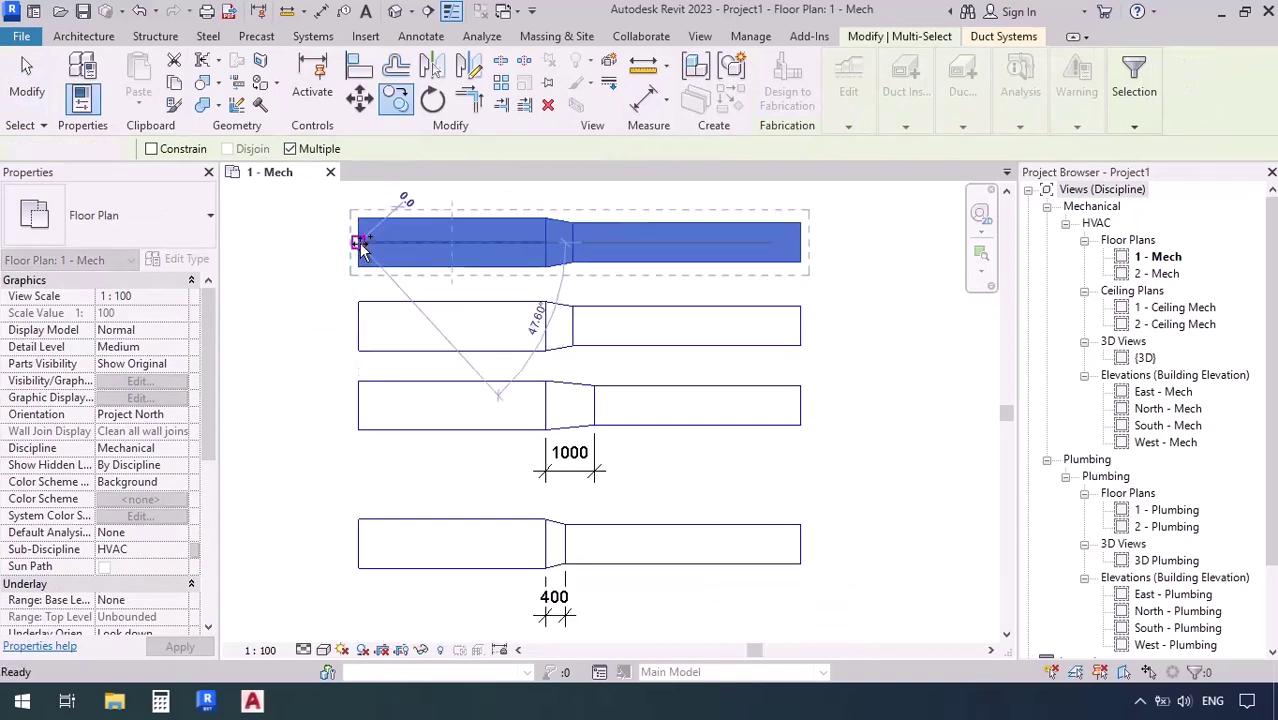
left_click(299, 382)
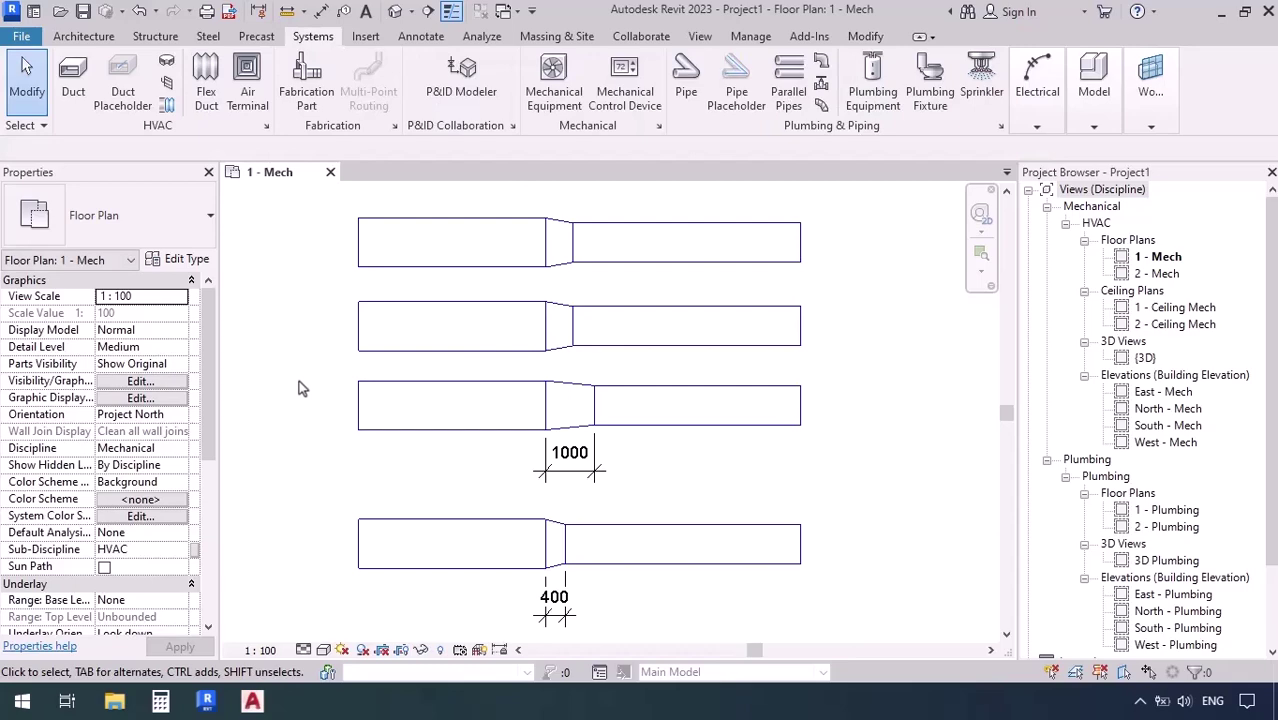
Set the type Angle of the copied run's 20 Degree rectangular transition to 25°.
left_click(559, 314)
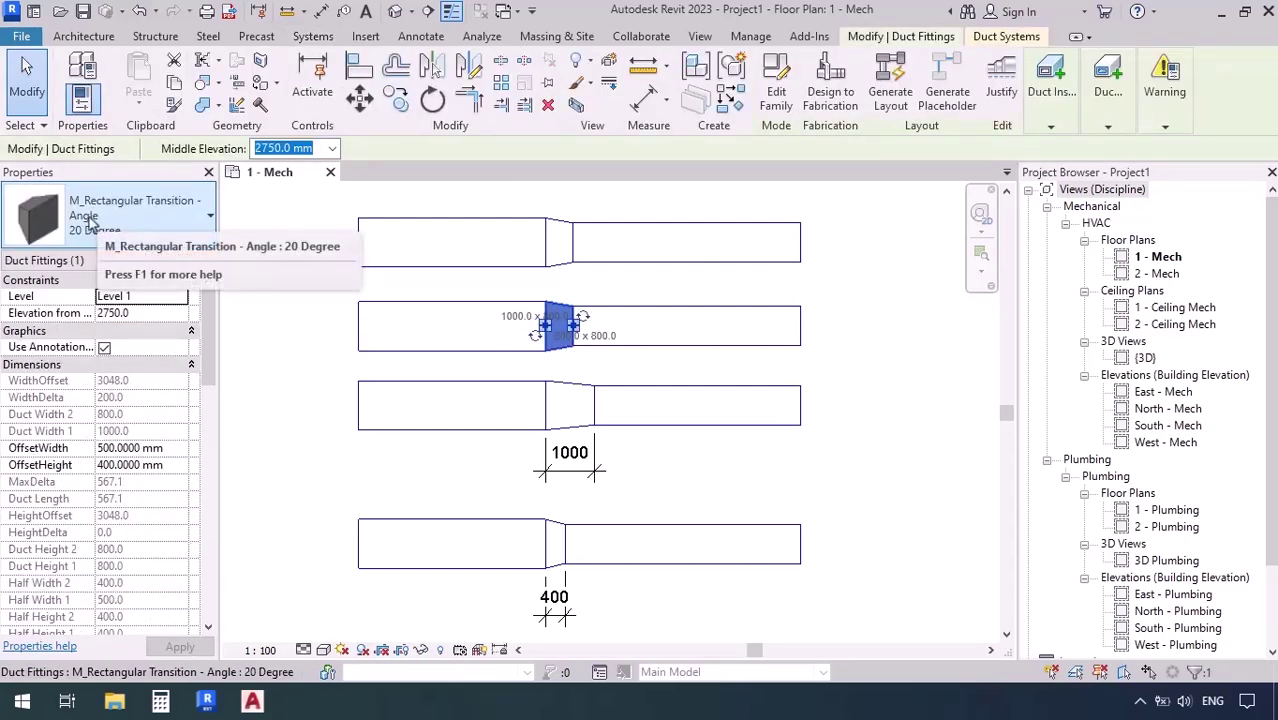
left_click(559, 242)
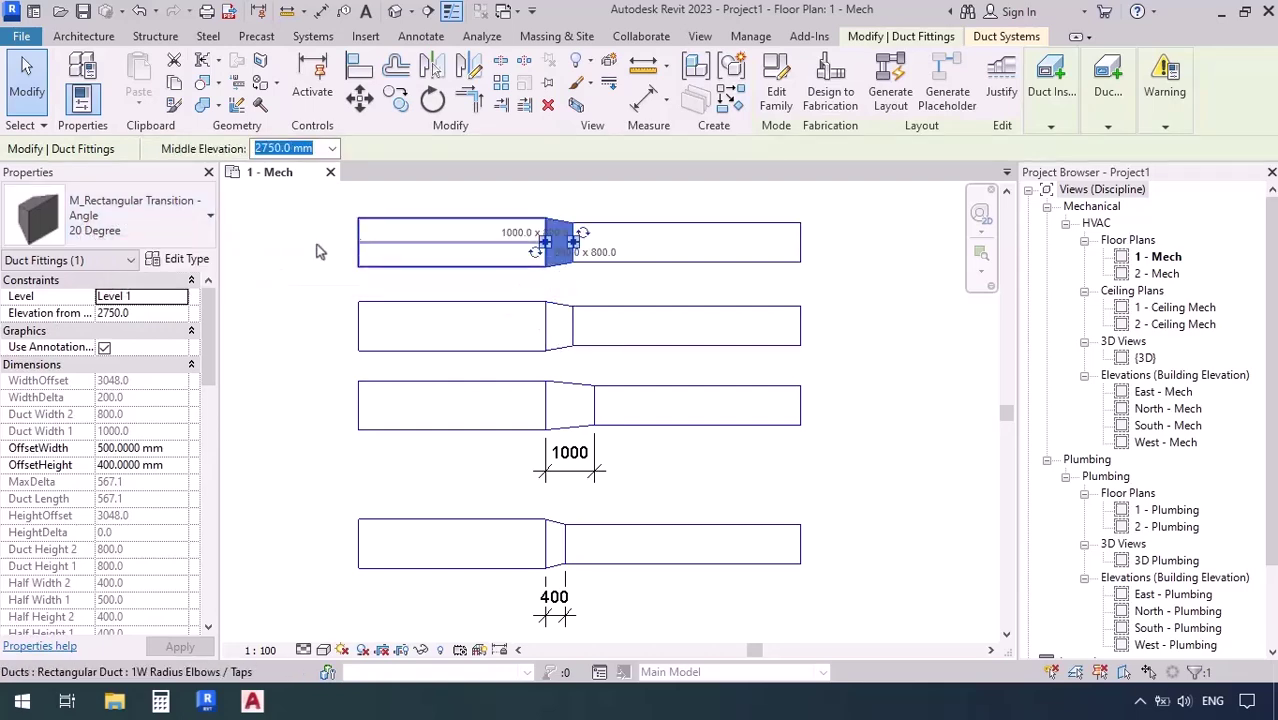
left_click(178, 259)
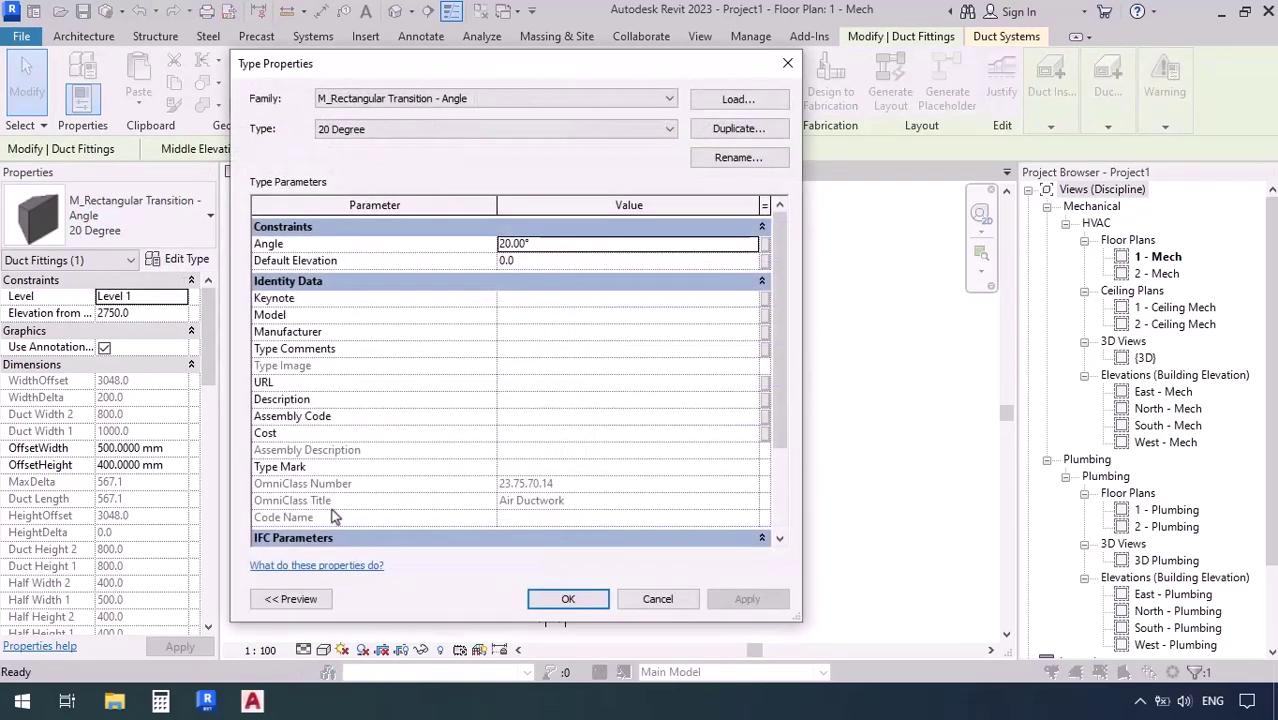
left_click(545, 249)
type("22")
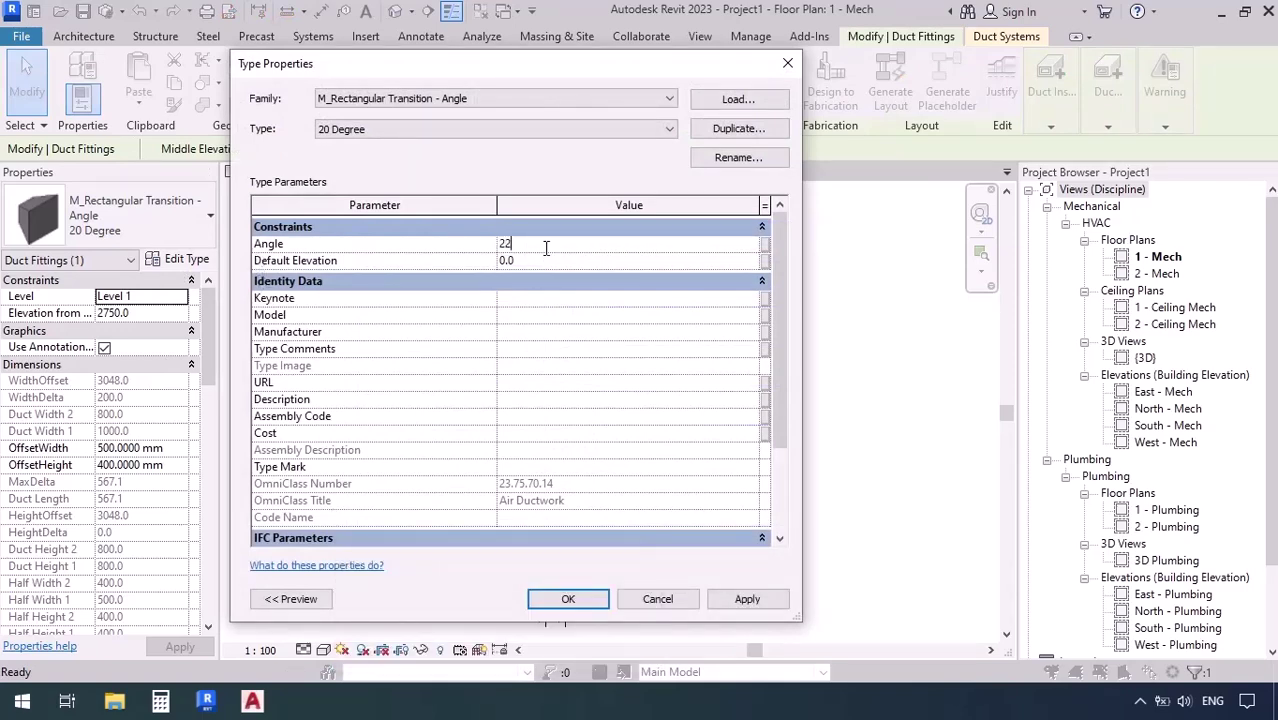
double_click(545, 249)
type("25")
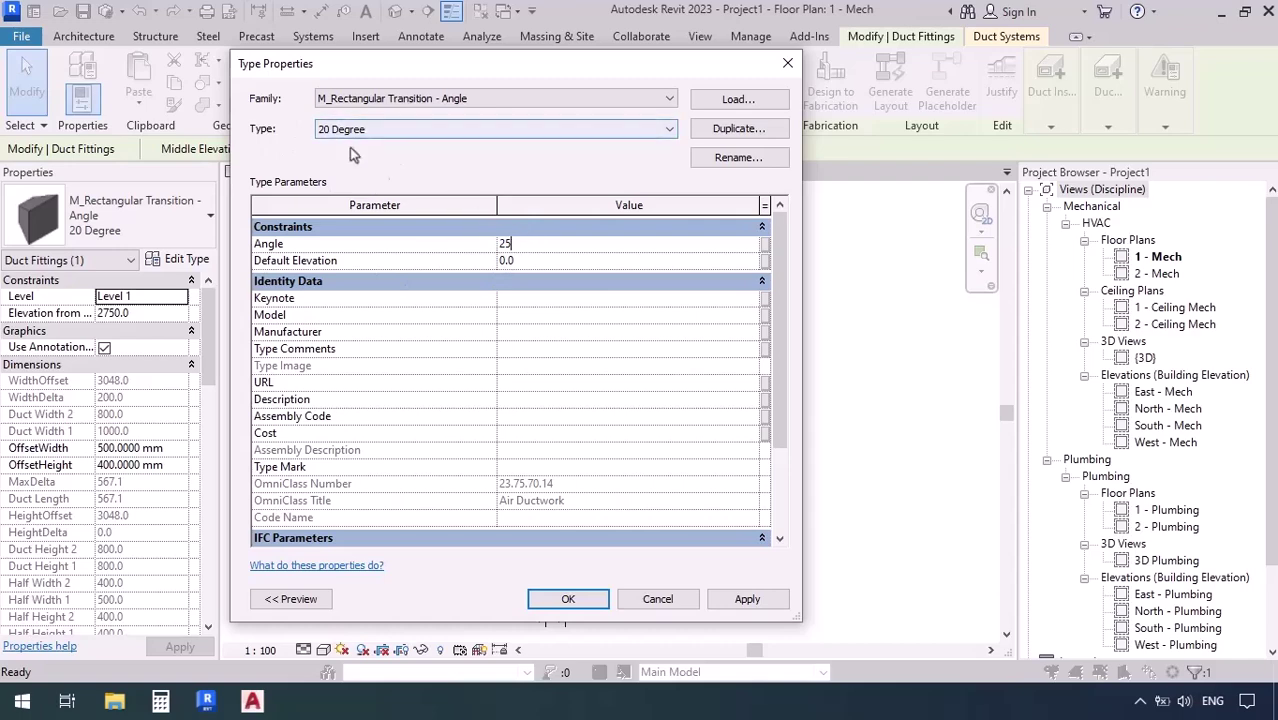
left_click_drag(476, 66, 854, 80)
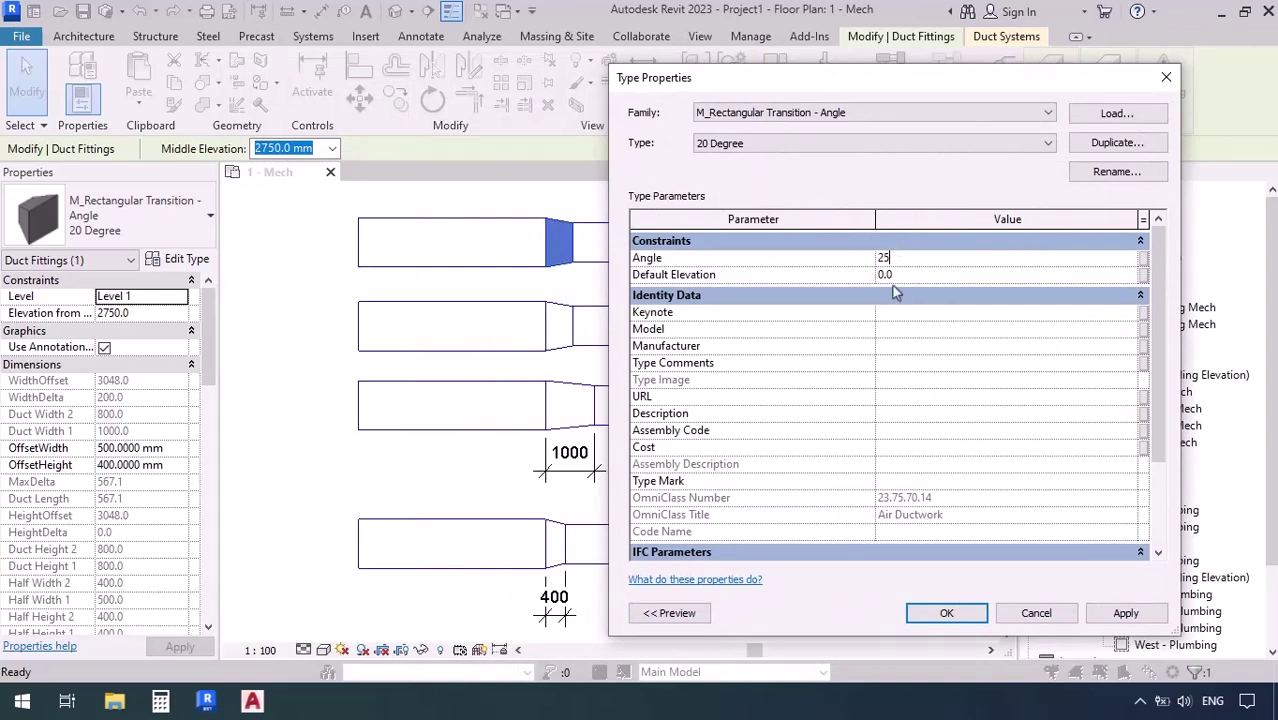
left_click(943, 612)
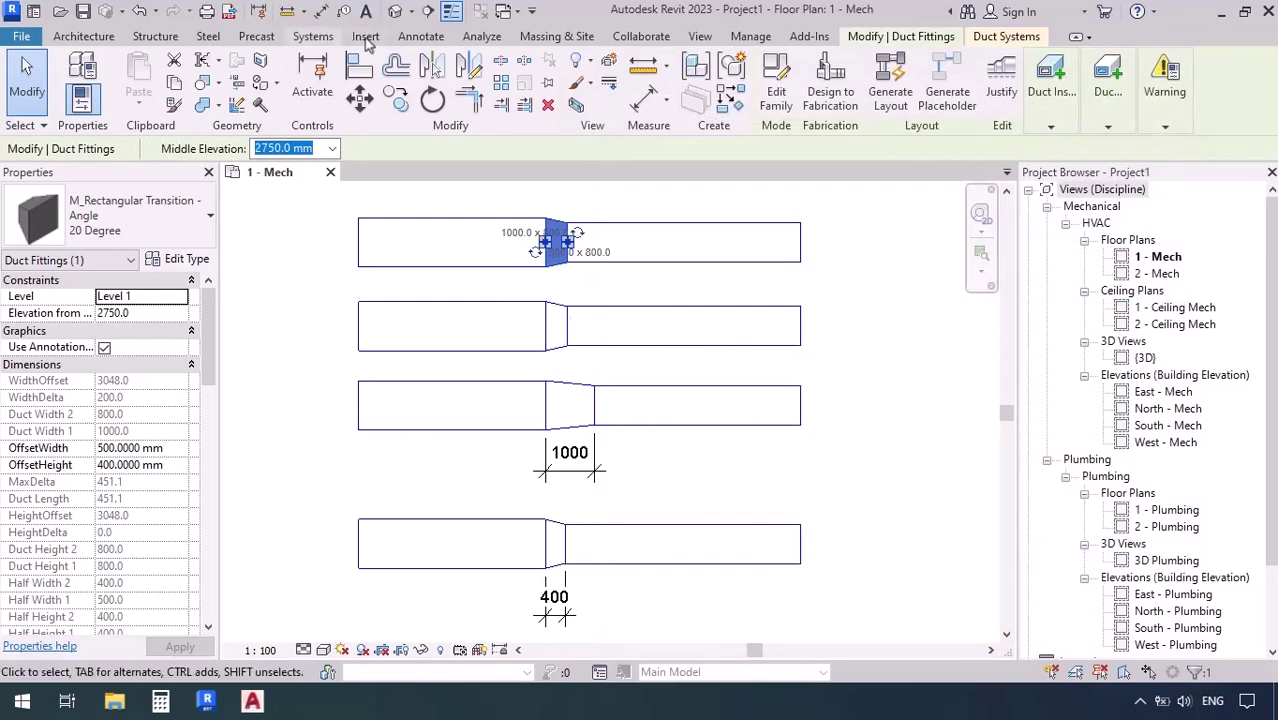
Dimension the angle between the two sloped sides of the top run's transition with an angular dimension placed over the wider duct.
left_click(421, 36)
left_click(157, 82)
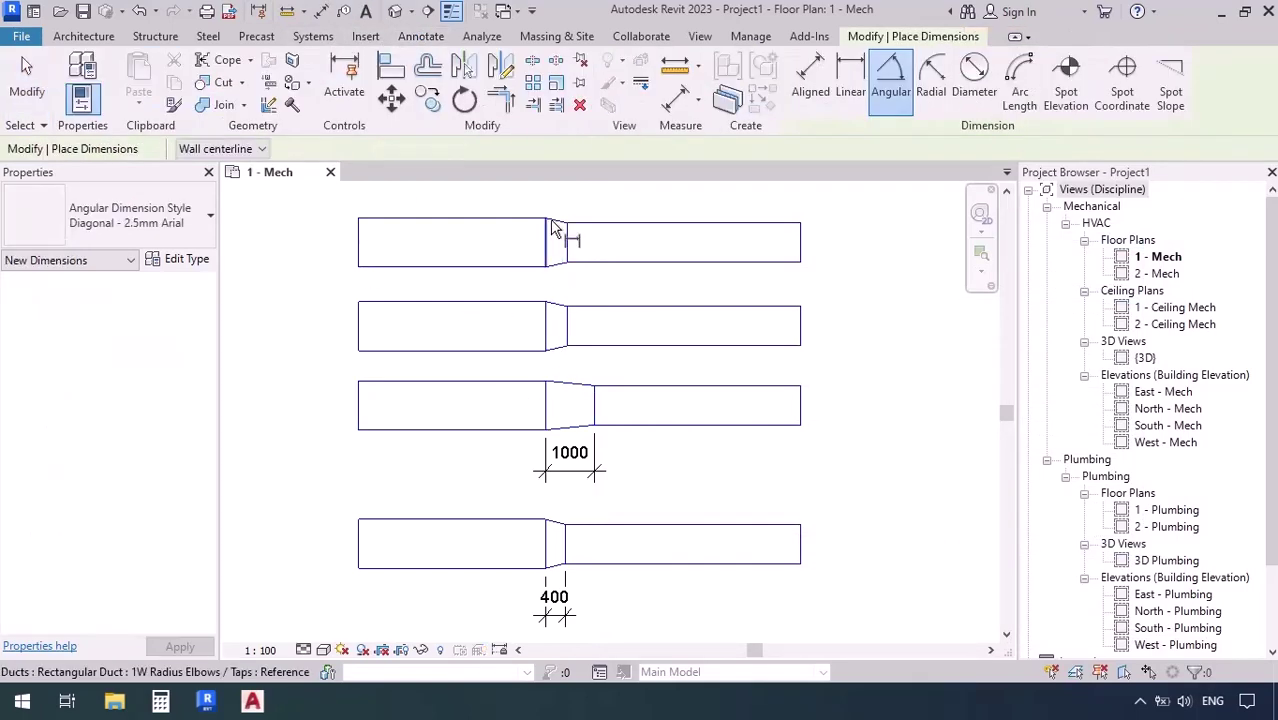
left_click(557, 266)
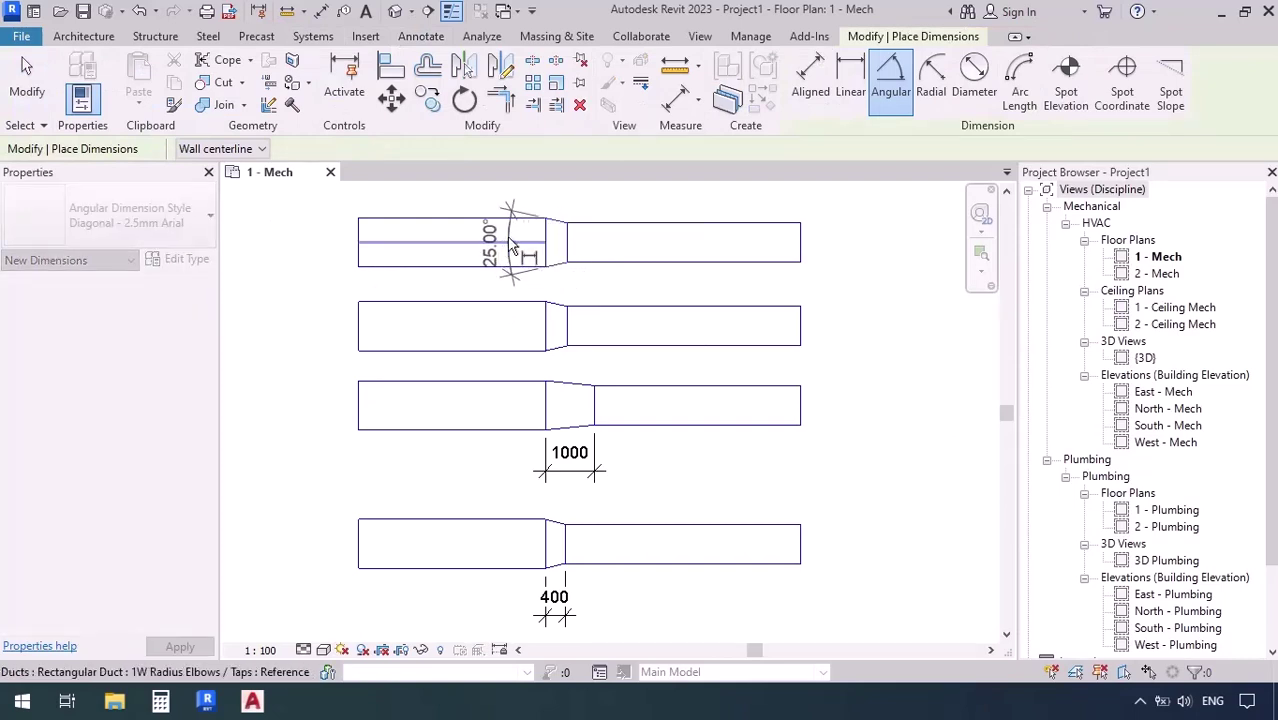
left_click(503, 242)
left_click(505, 226)
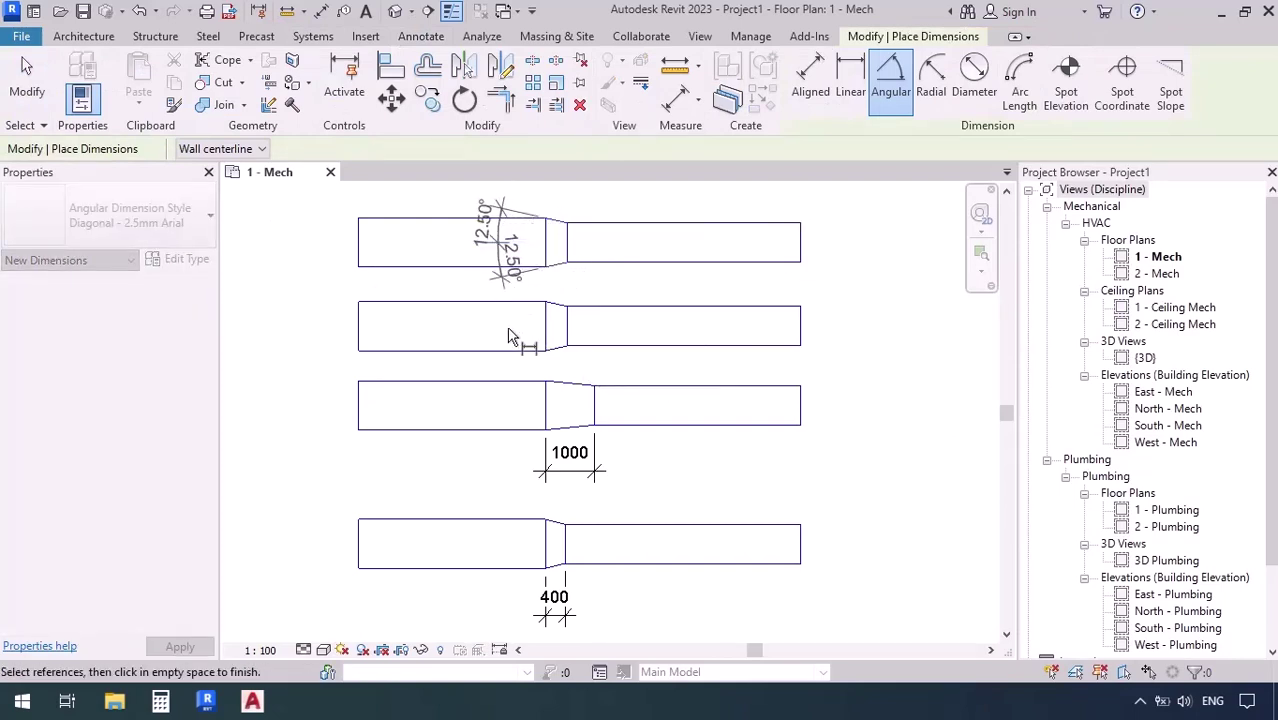
key("Escape")
scroll(508, 205, "up", 4)
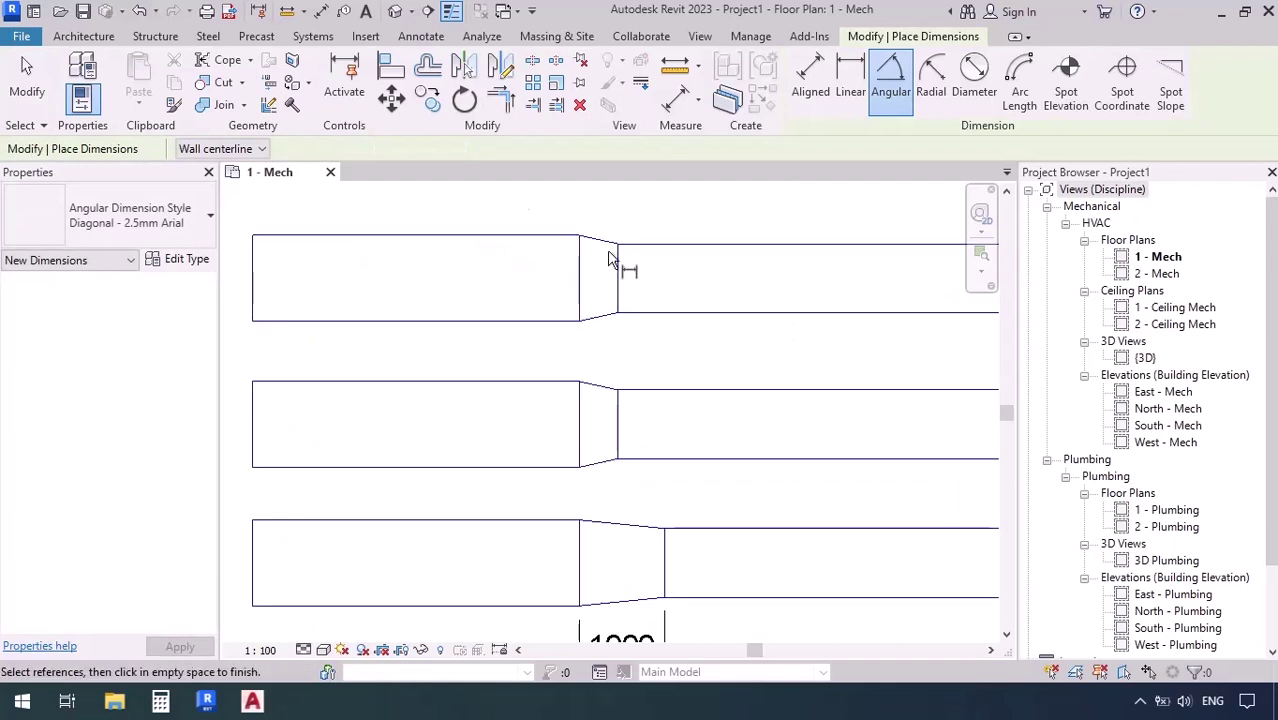
left_click(599, 317)
left_click(570, 277)
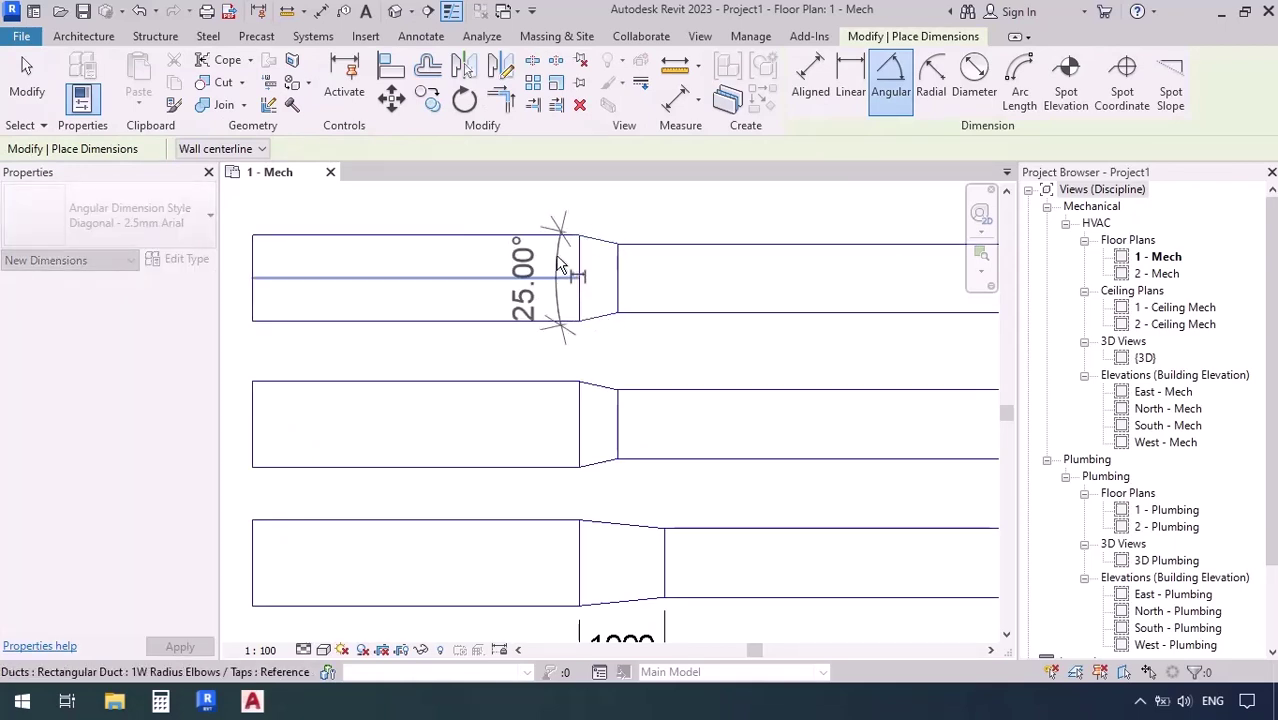
scroll(554, 237, "up", 3)
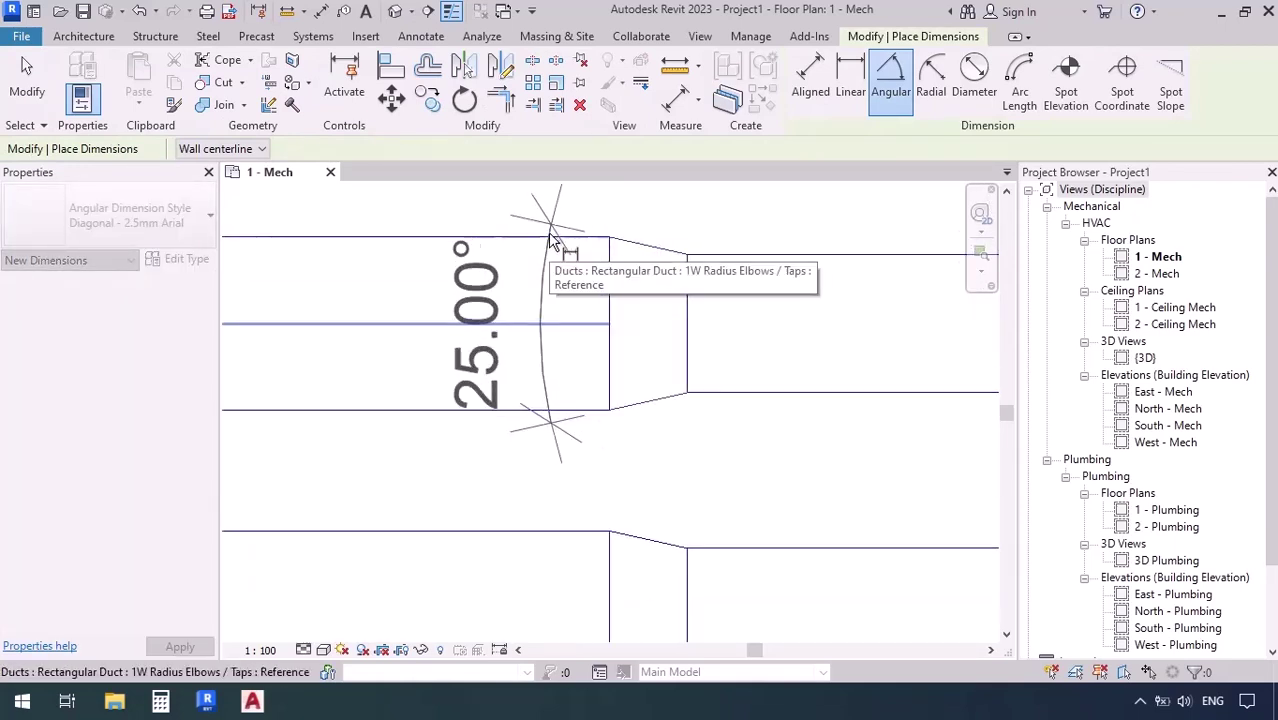
left_click(550, 235)
scroll(550, 235, "down", 3)
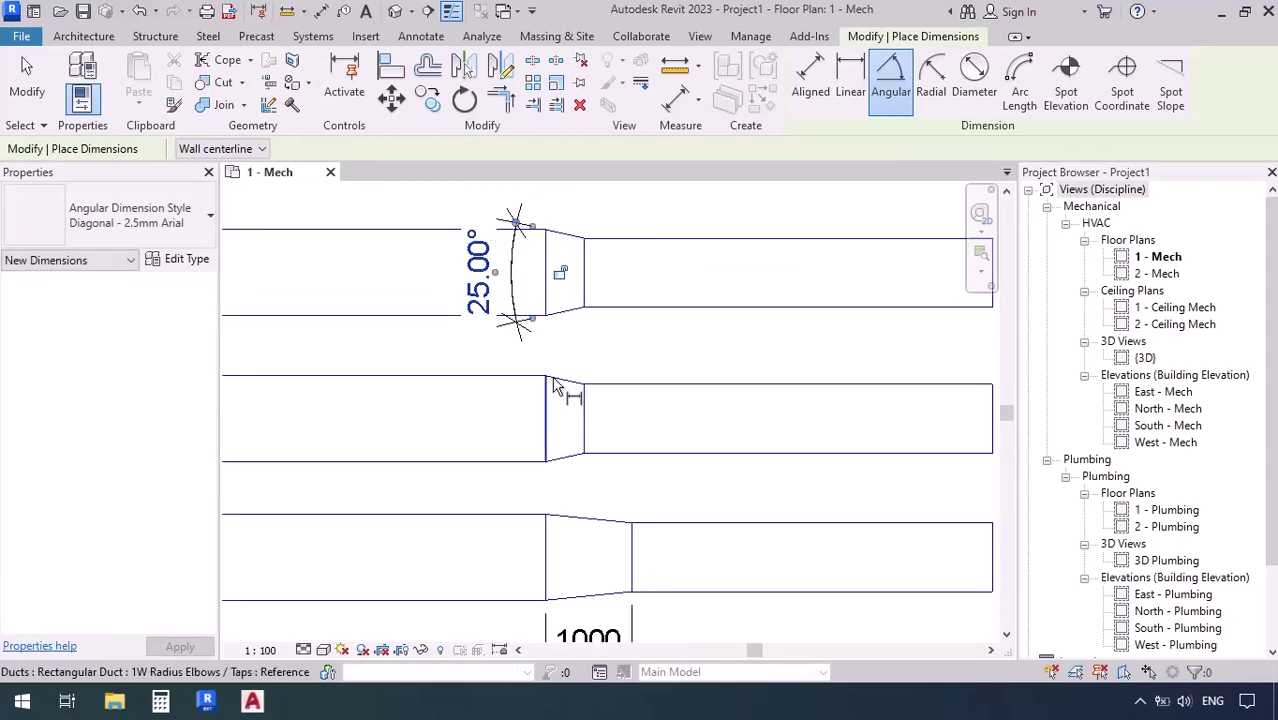
Add an angular dimension between the two sloped sides of the second run's transition, aligned below the one above.
left_click(568, 461)
left_click(538, 418)
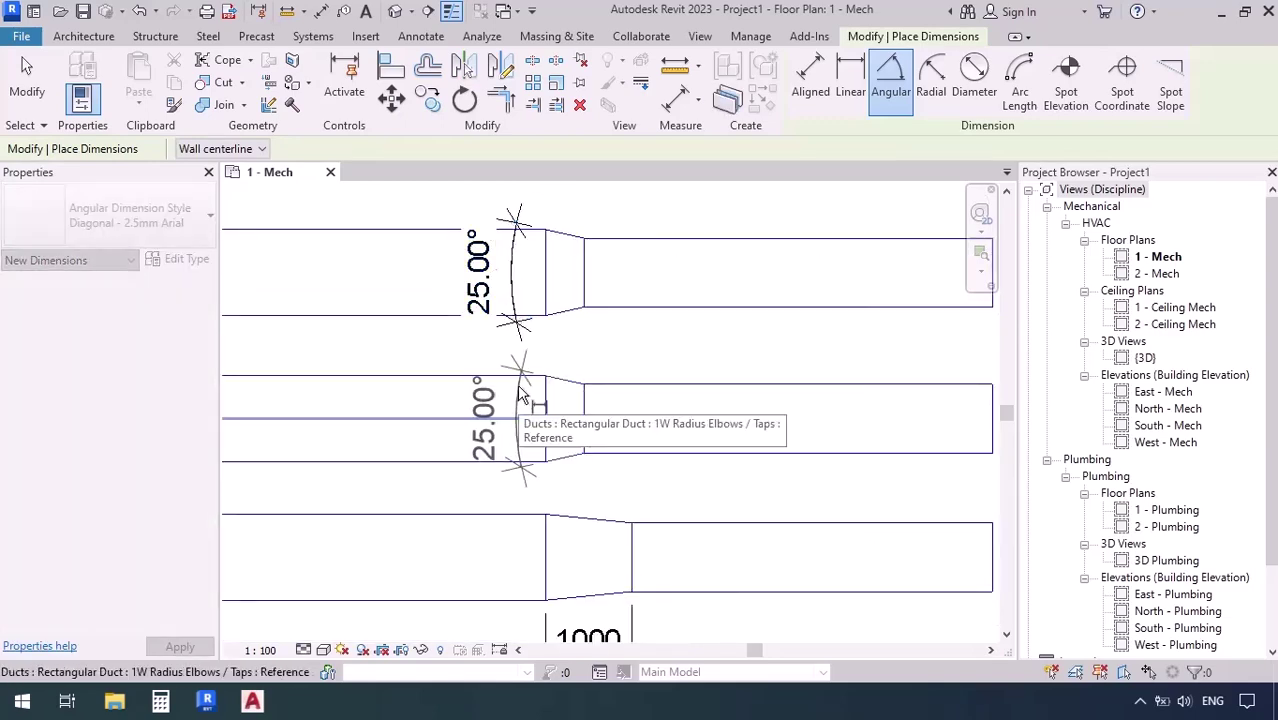
scroll(520, 395, "up", 2)
scroll(521, 366, "up", 4)
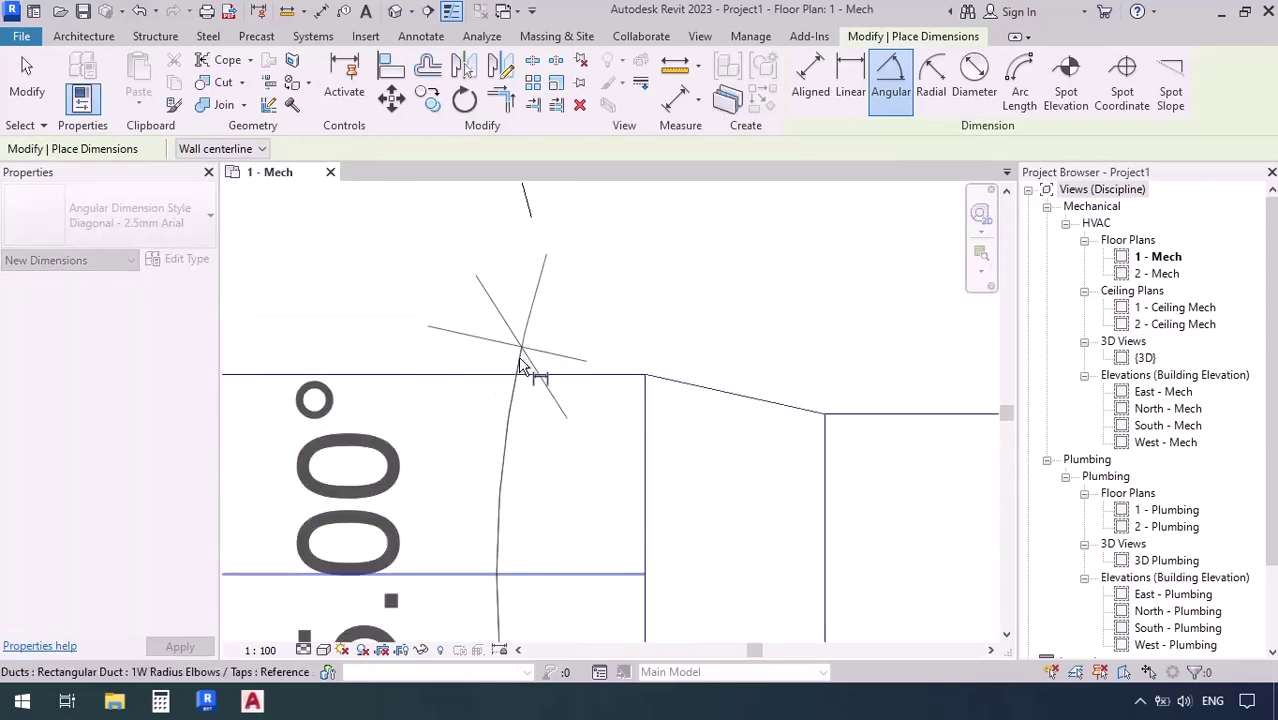
left_click(519, 362)
scroll(505, 300, "down", 6)
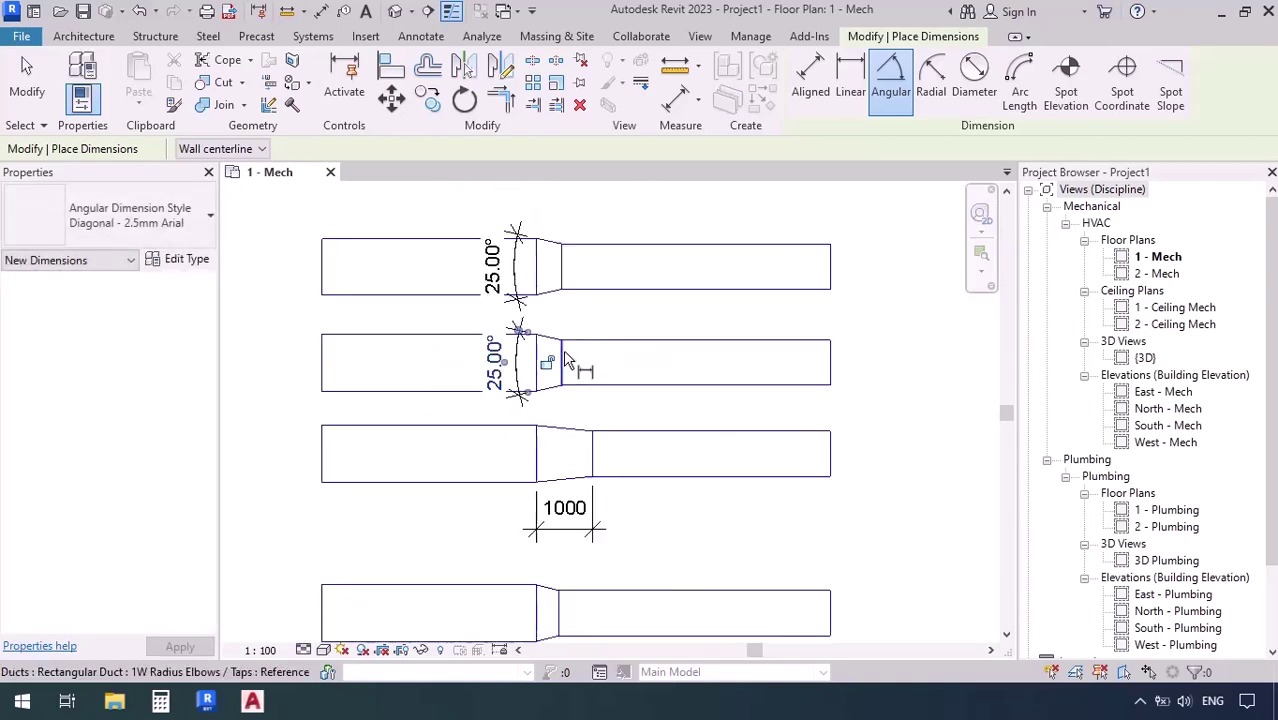
key("Escape")
Set the type Angle of the second run's 20 Degree rectangular transition to 22°.
scroll(448, 425, "down", 2)
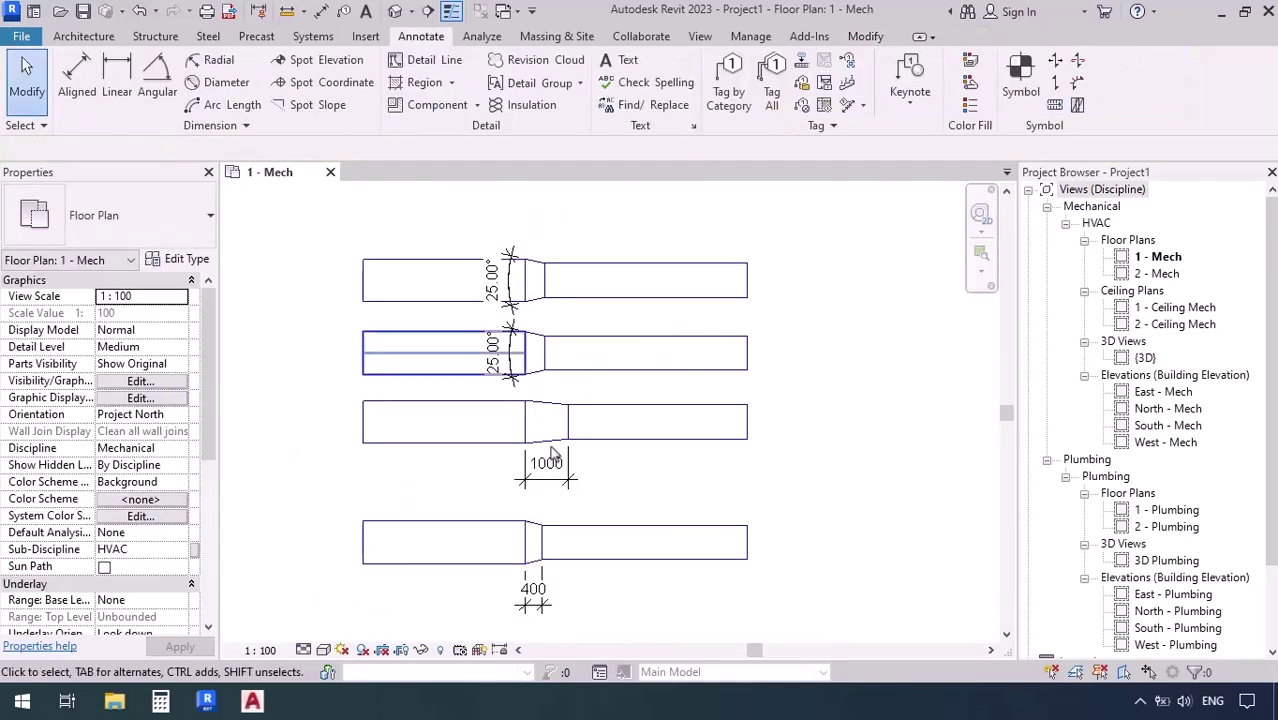
scroll(448, 425, "up", 1)
middle_click_drag(468, 500, 455, 478)
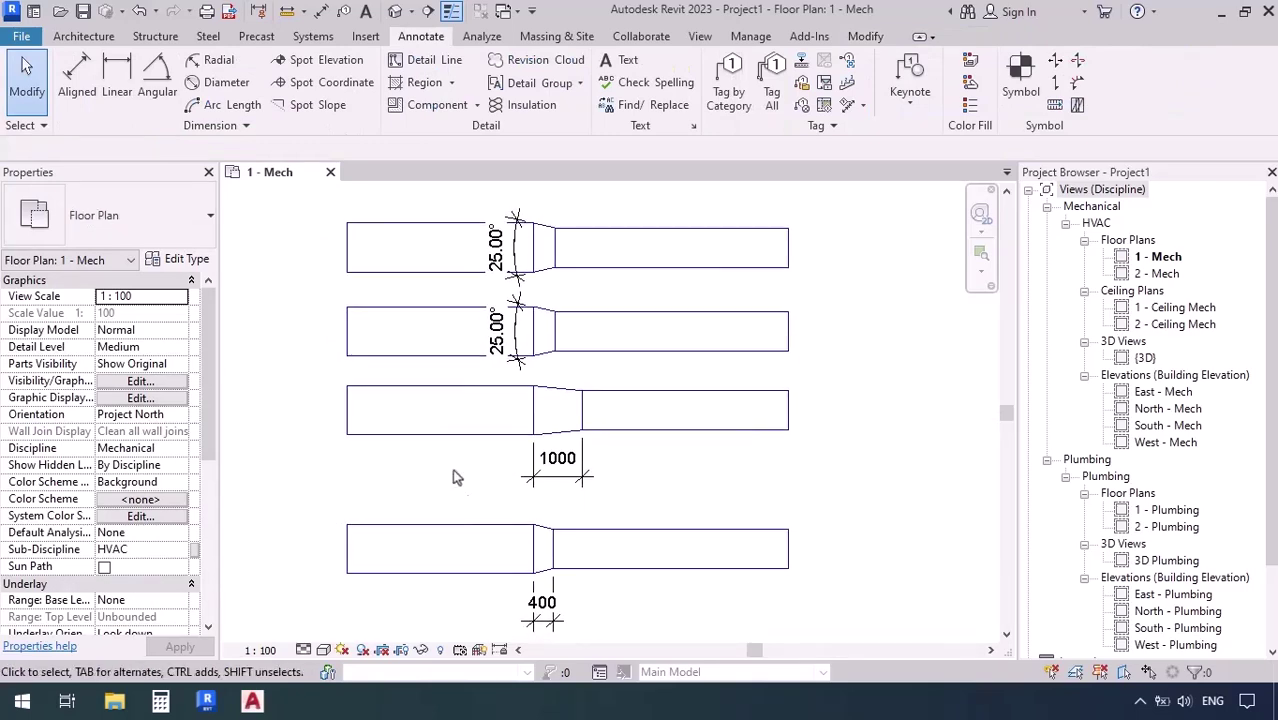
left_click(541, 313)
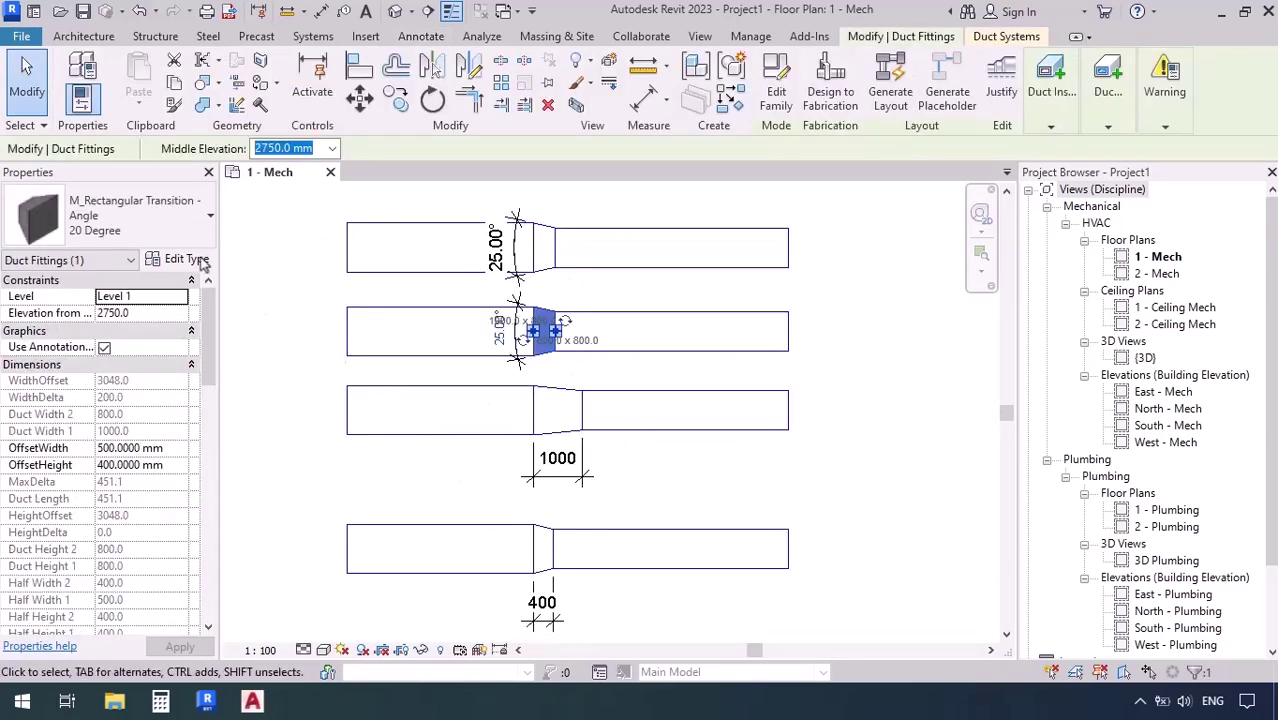
left_click(918, 262)
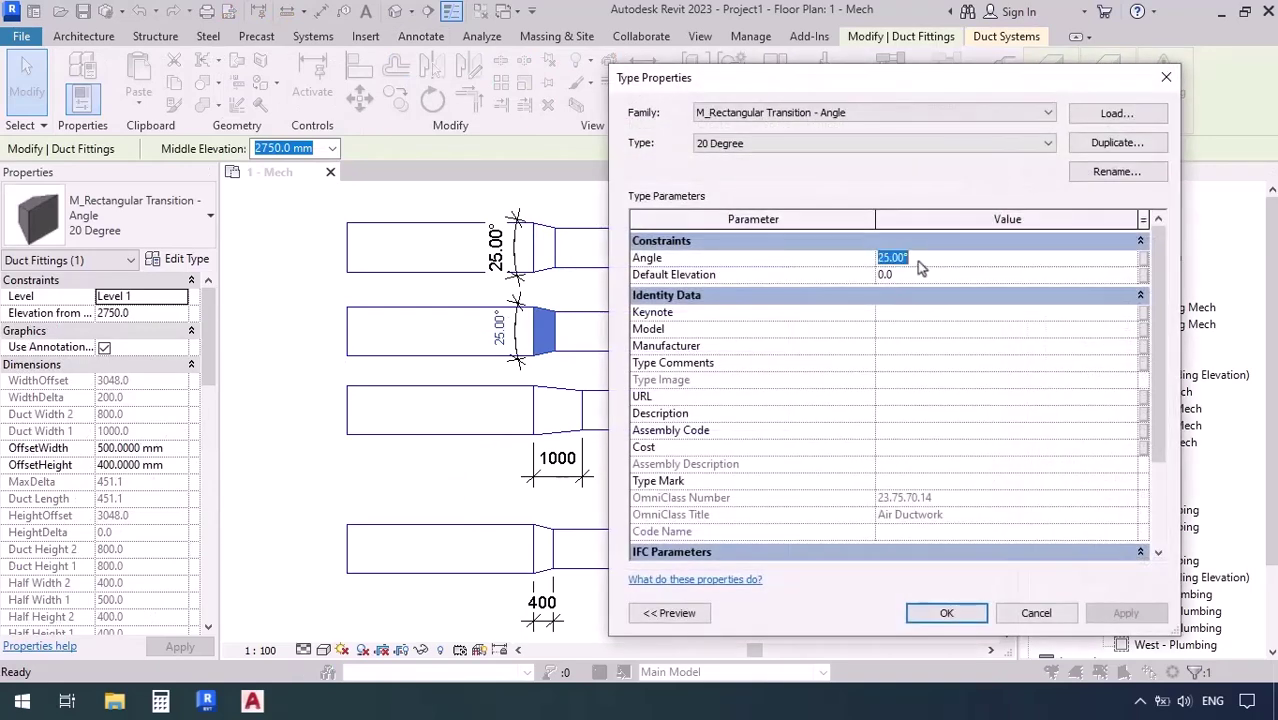
type("22")
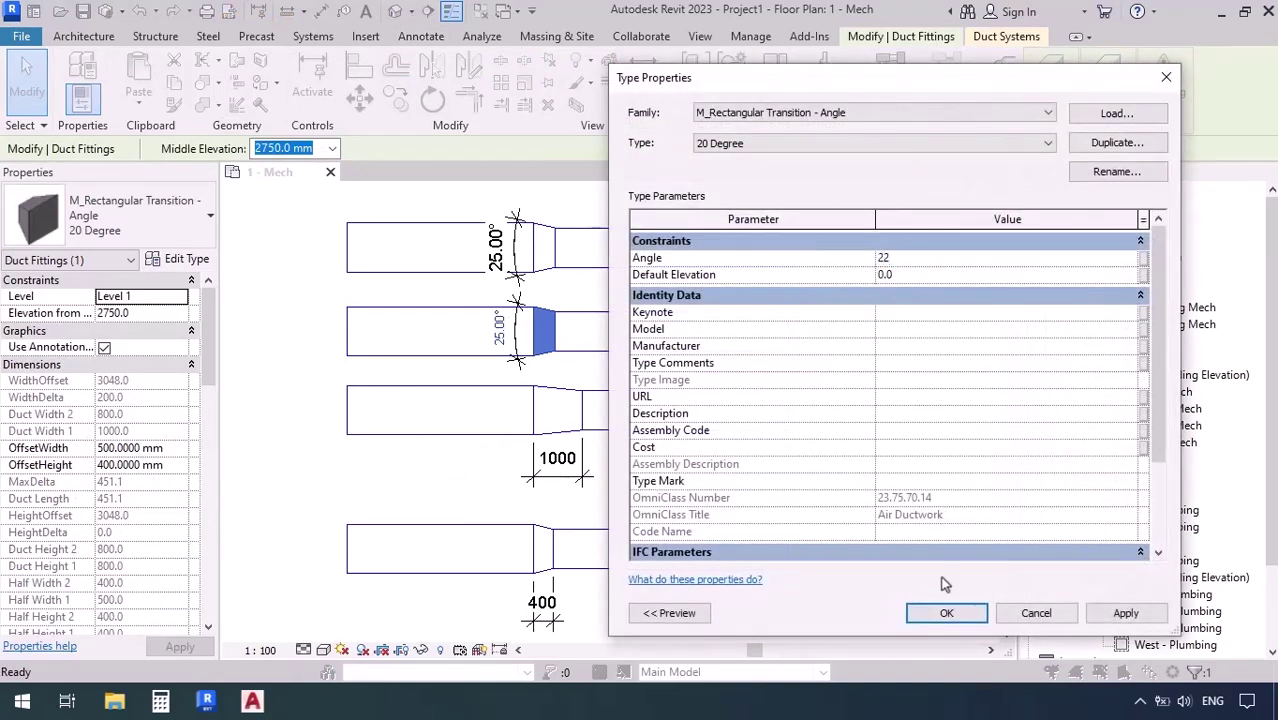
left_click(944, 613)
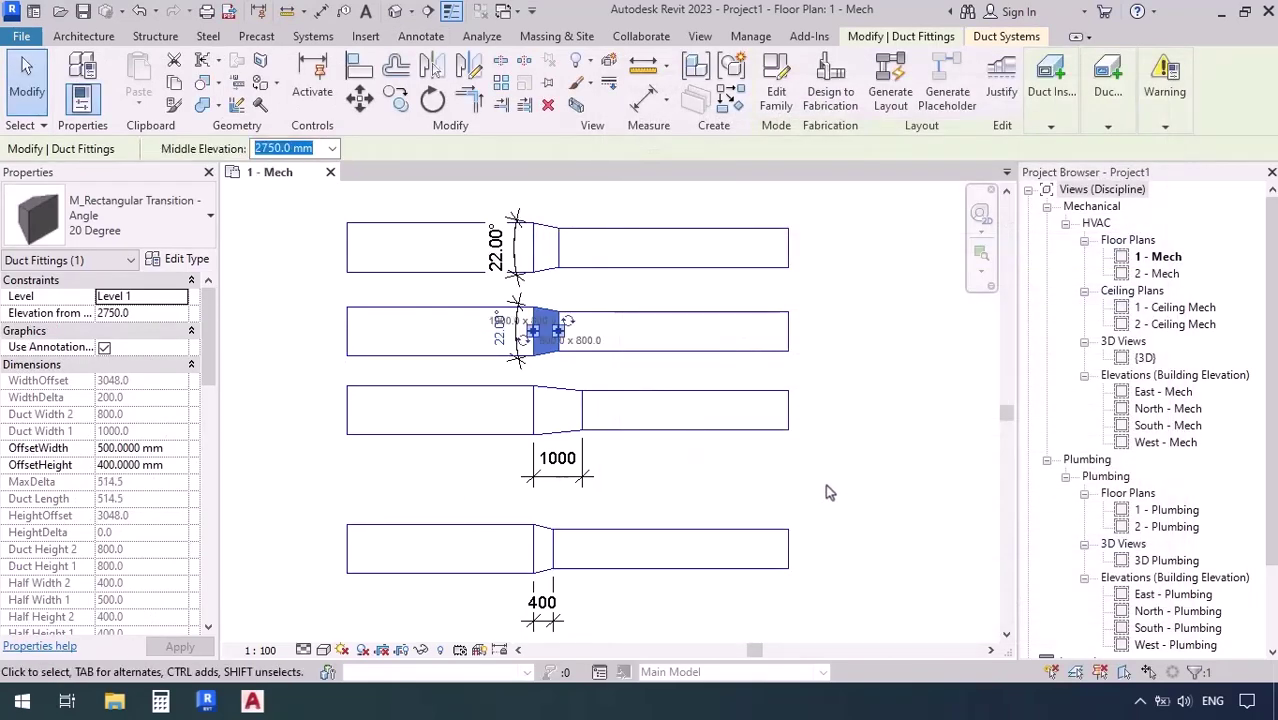
left_click(826, 485)
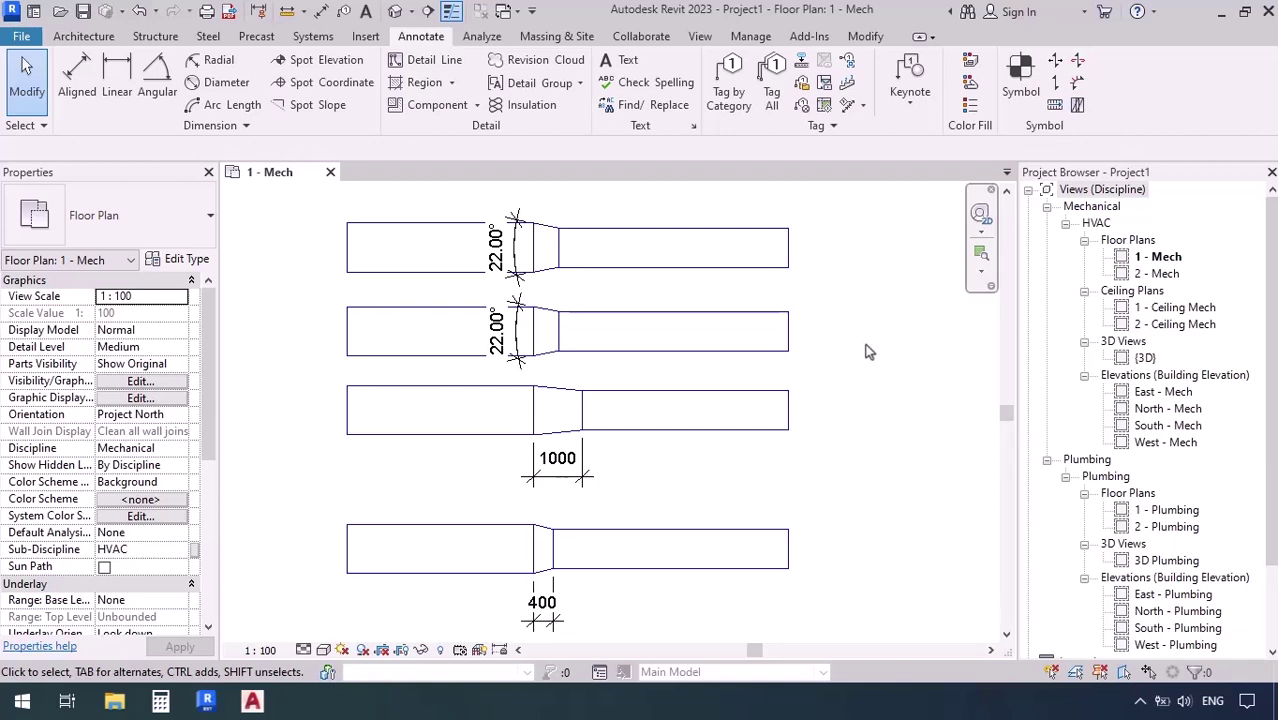
Compare the instance properties of the third run's length-based transition with those of the top run's angle-based transition.
left_click(545, 402)
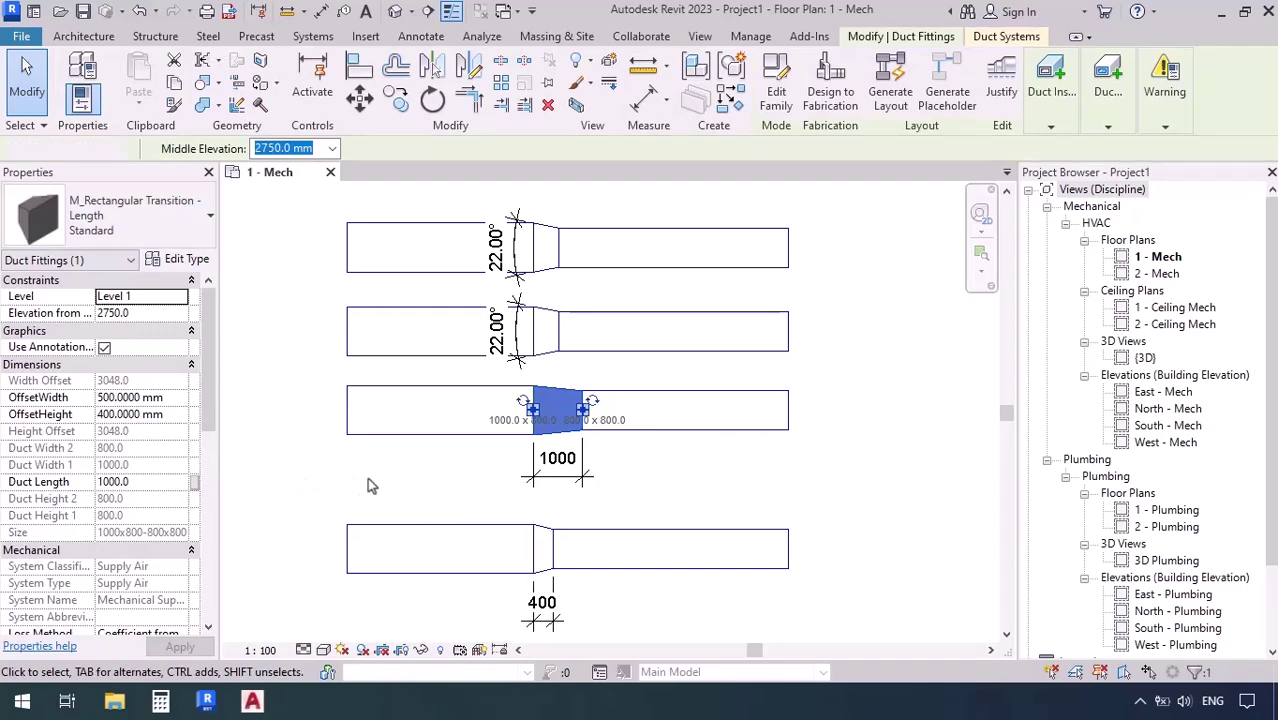
key("Escape")
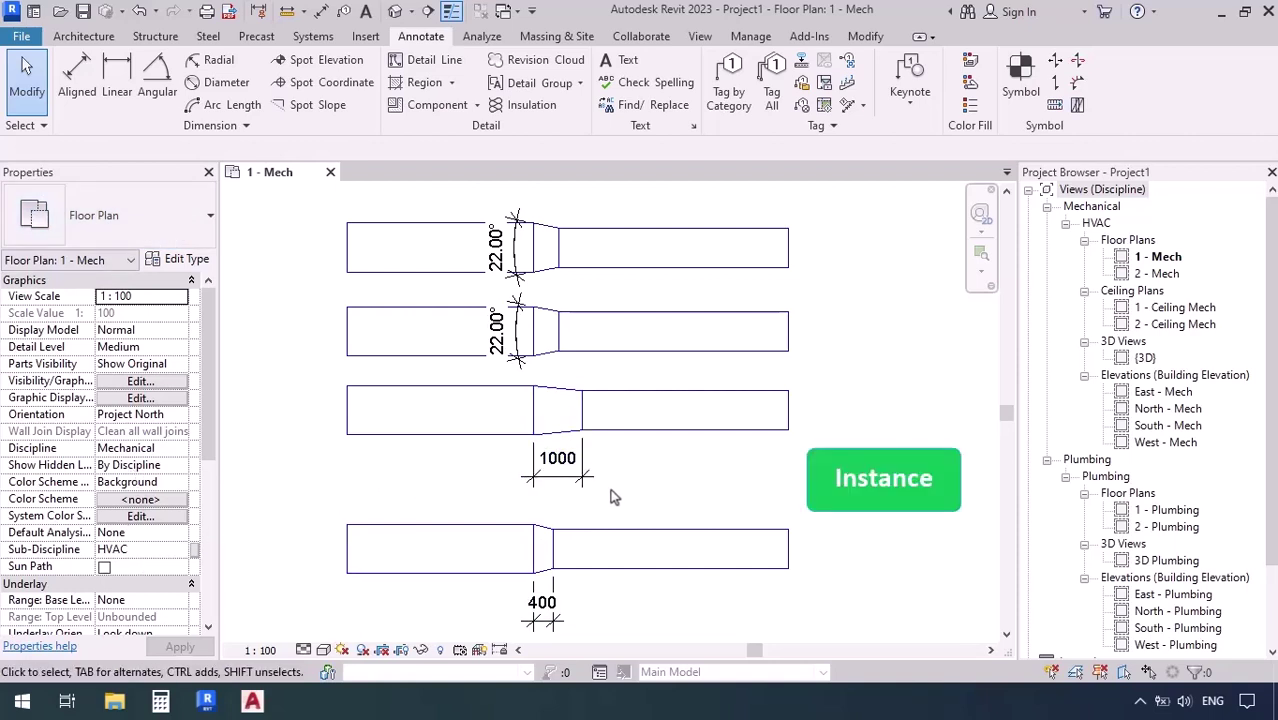
left_click(545, 247)
left_click(545, 247)
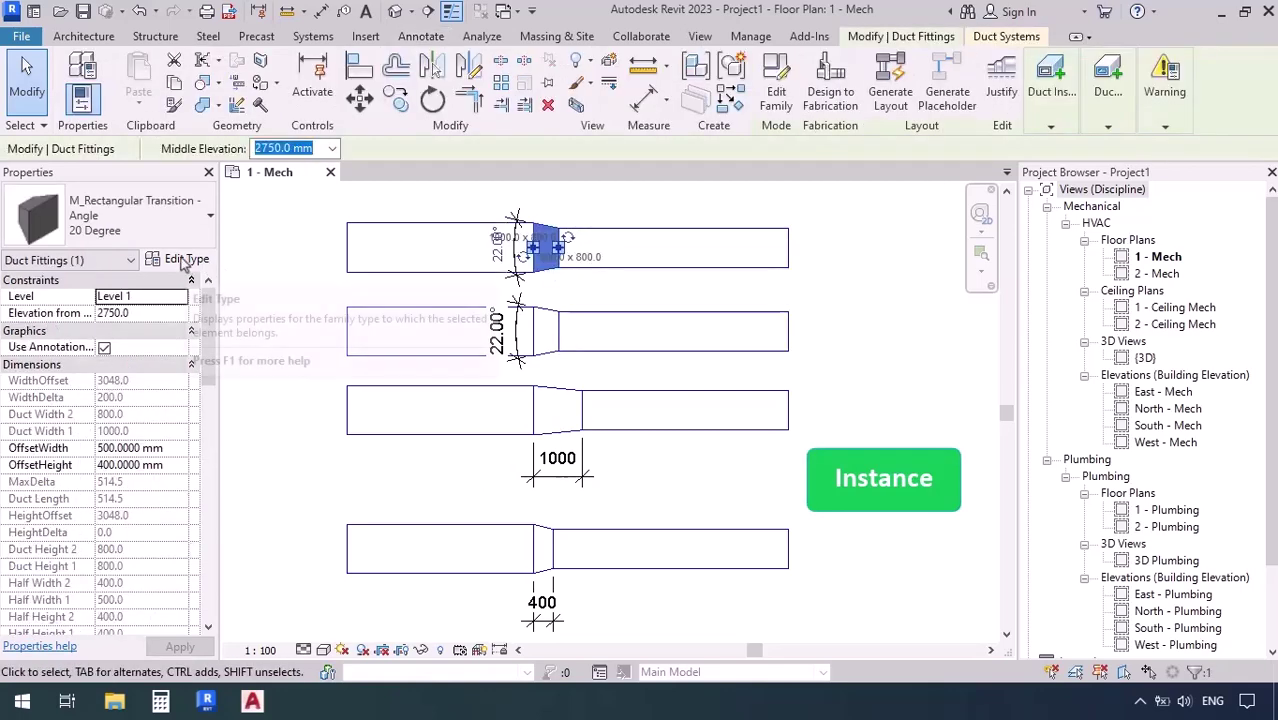
left_click(882, 377)
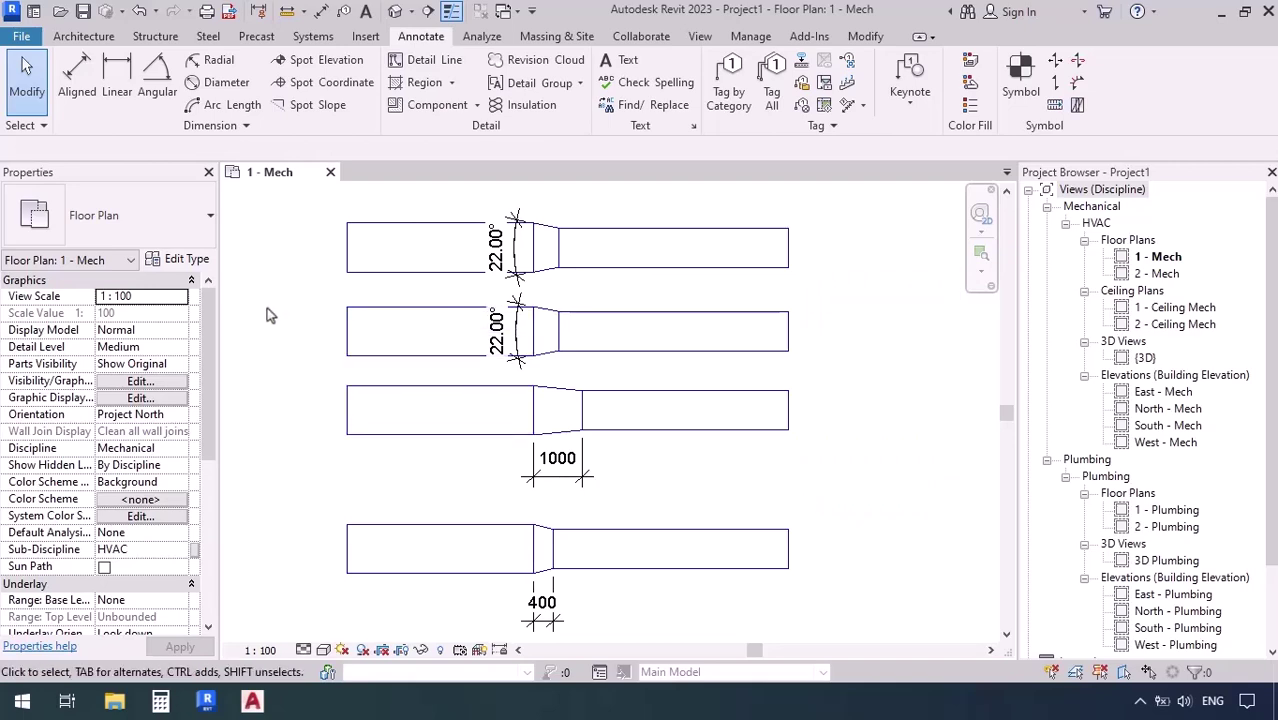
left_click(306, 37)
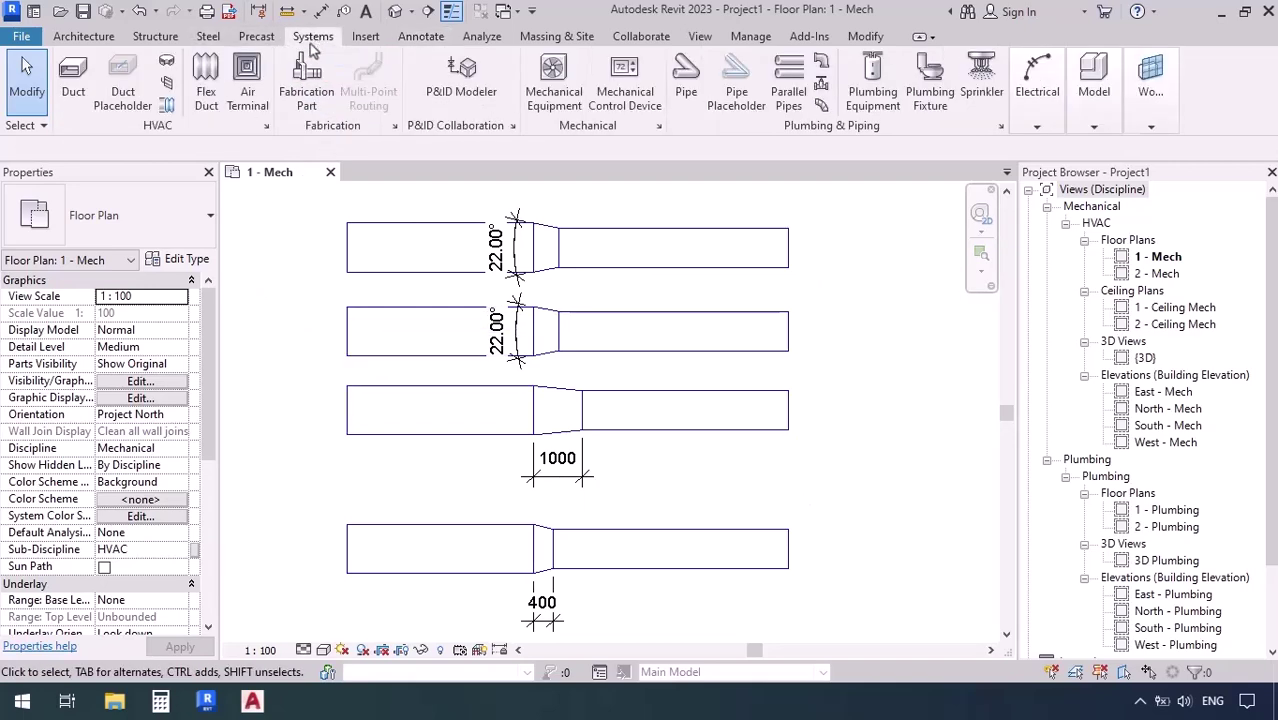
Start the Duct command and review the transition fittings in the routing preferences of the rectangular duct type 1W Radius Elbows / Taps.
left_click(76, 100)
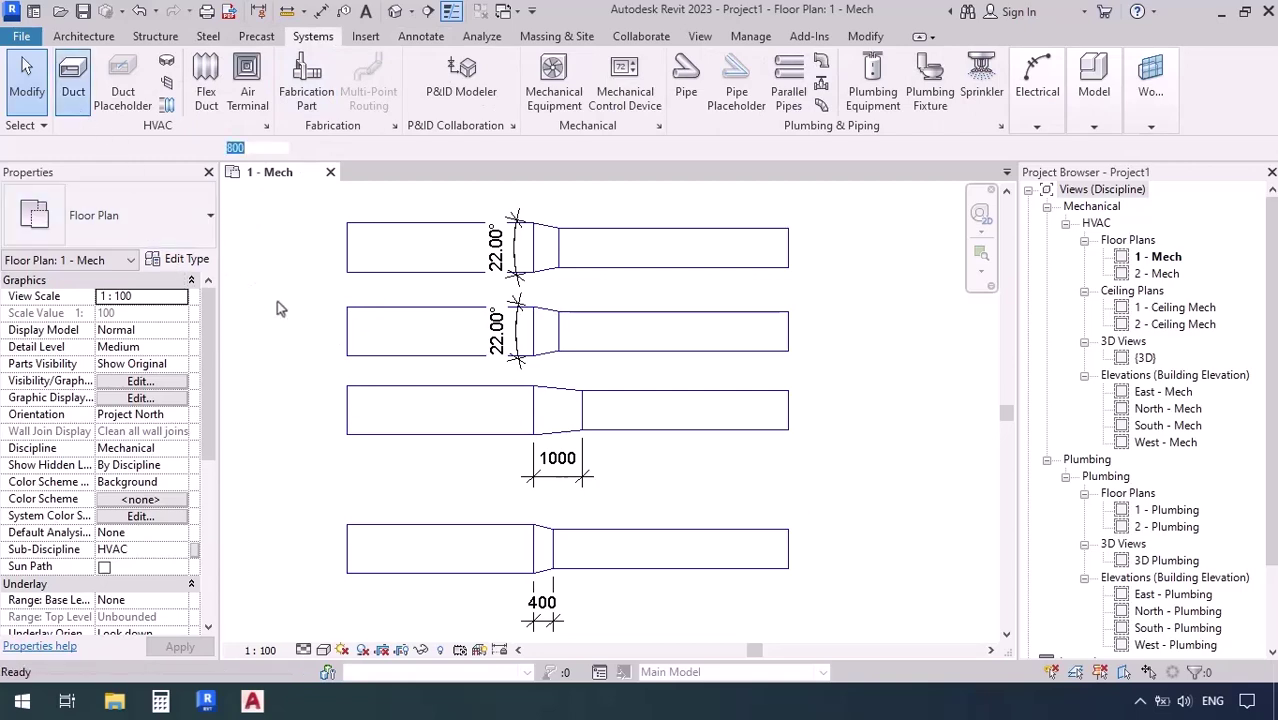
left_click(178, 260)
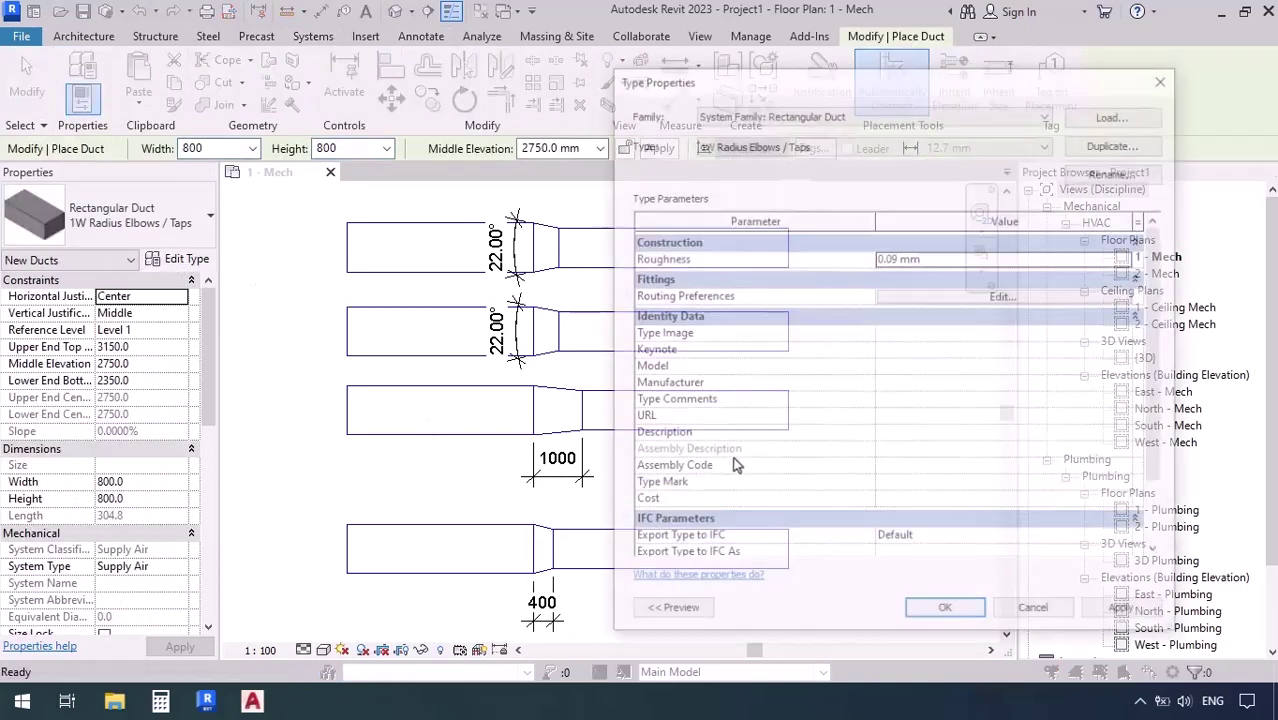
left_click(937, 298)
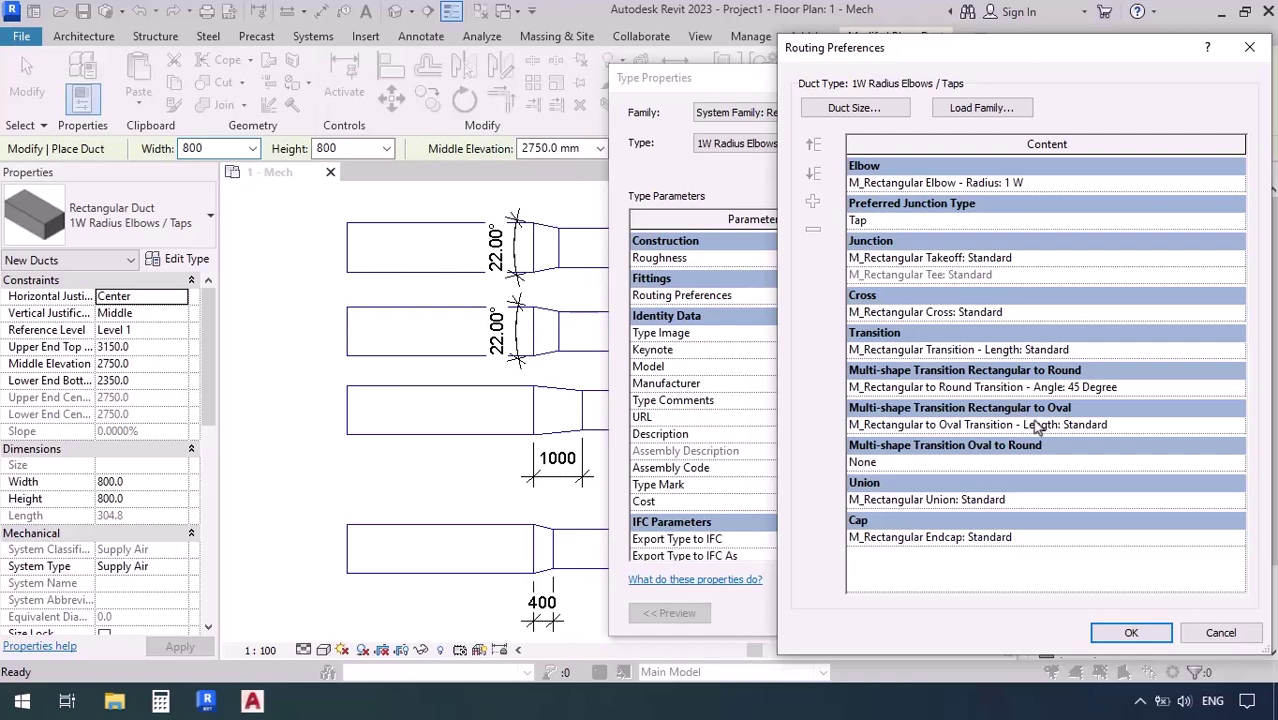
left_click(1115, 632)
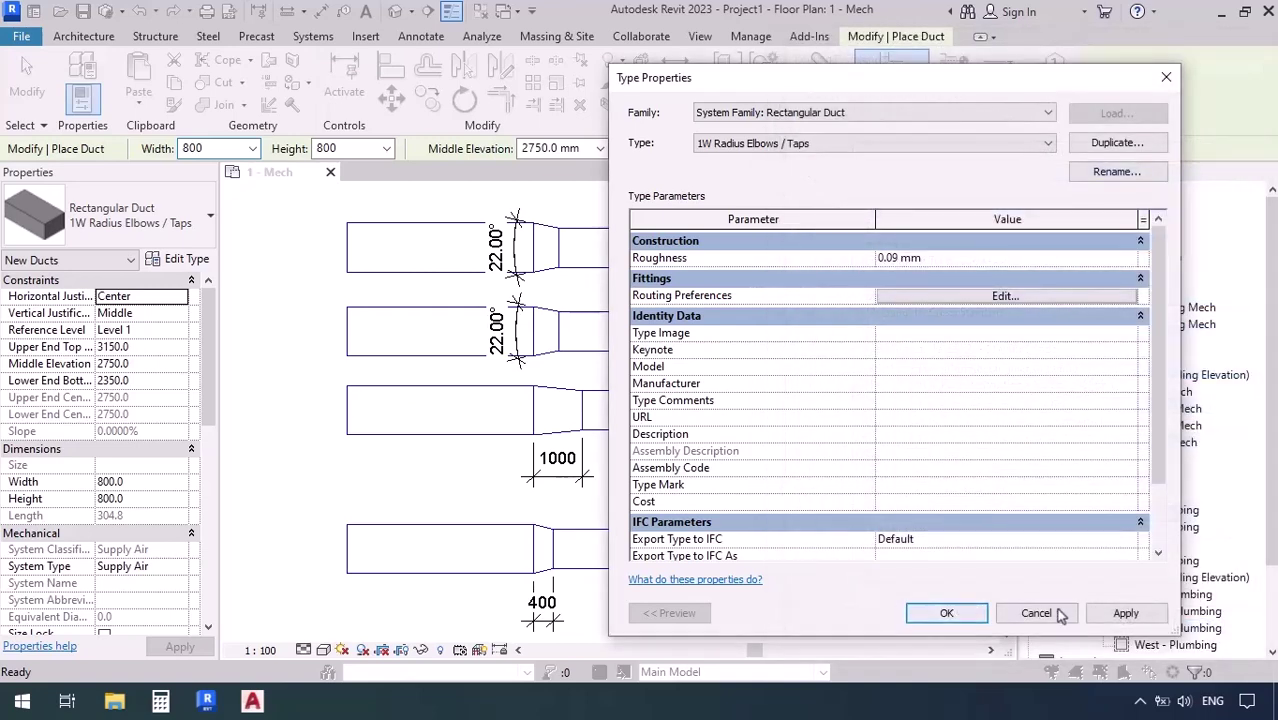
left_click(1061, 615)
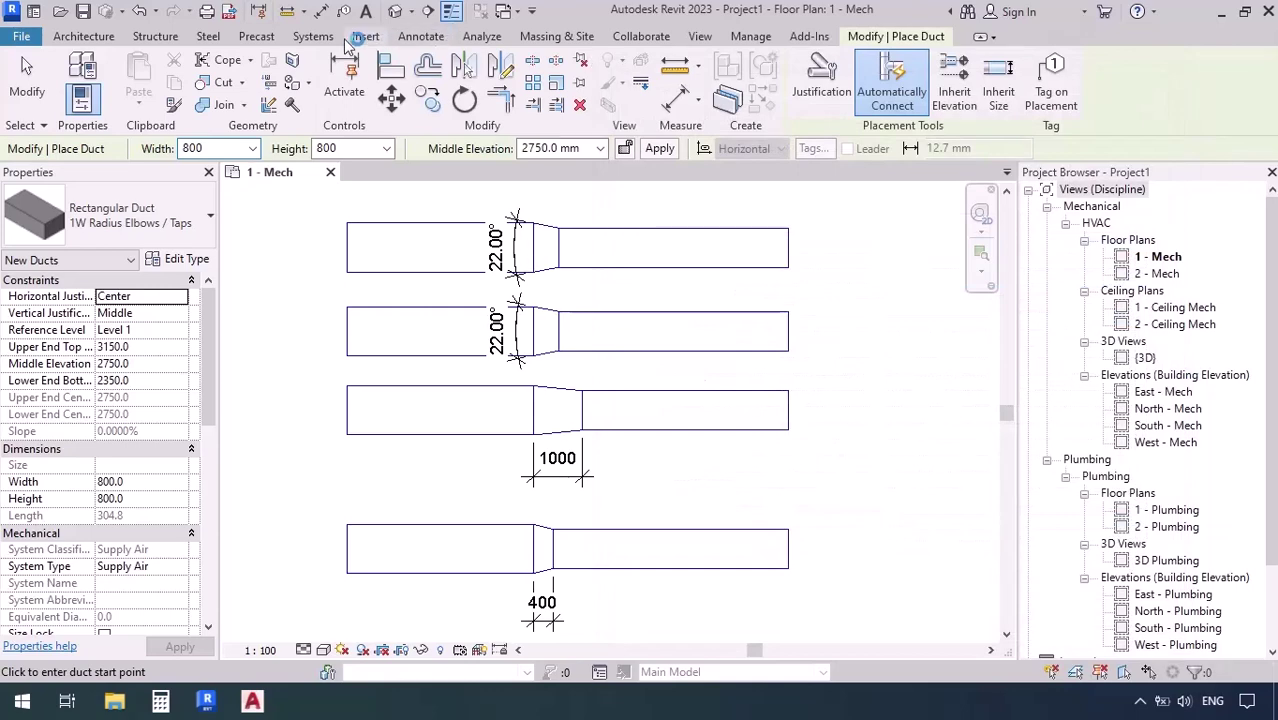
Open the Load Family dialog to browse the rectangular duct transition families.
left_click(363, 37)
left_click(737, 85)
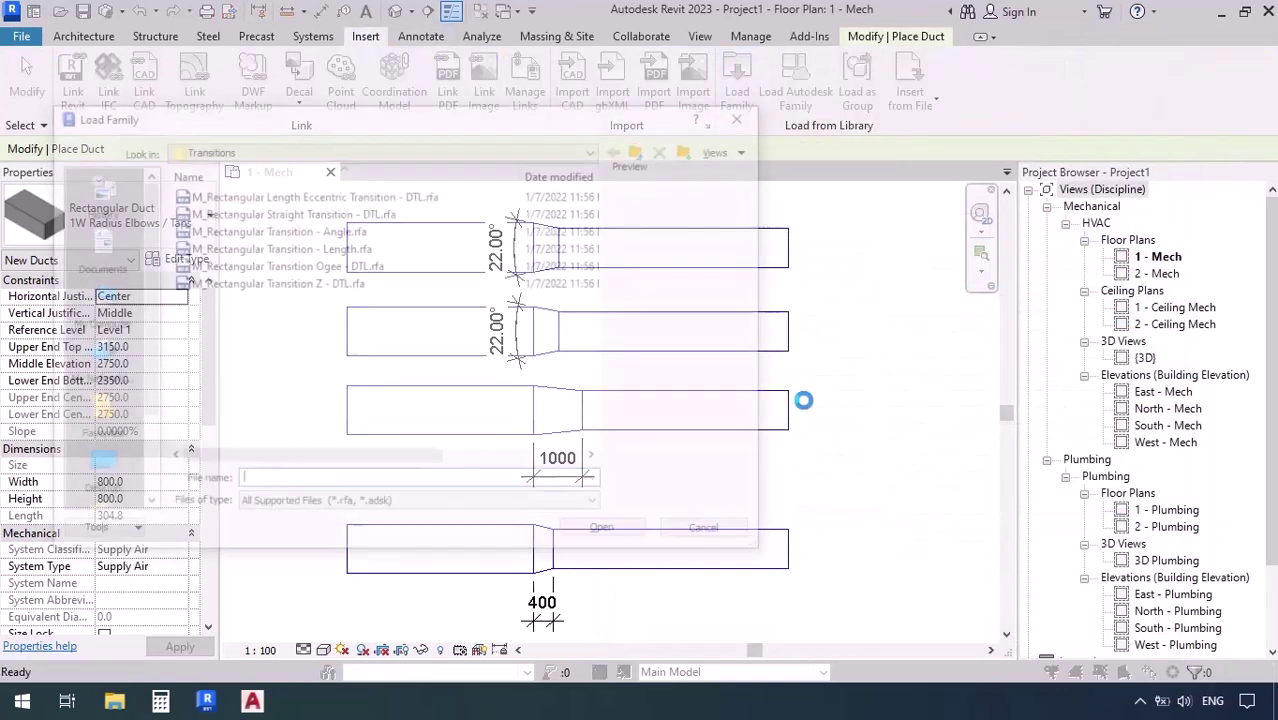